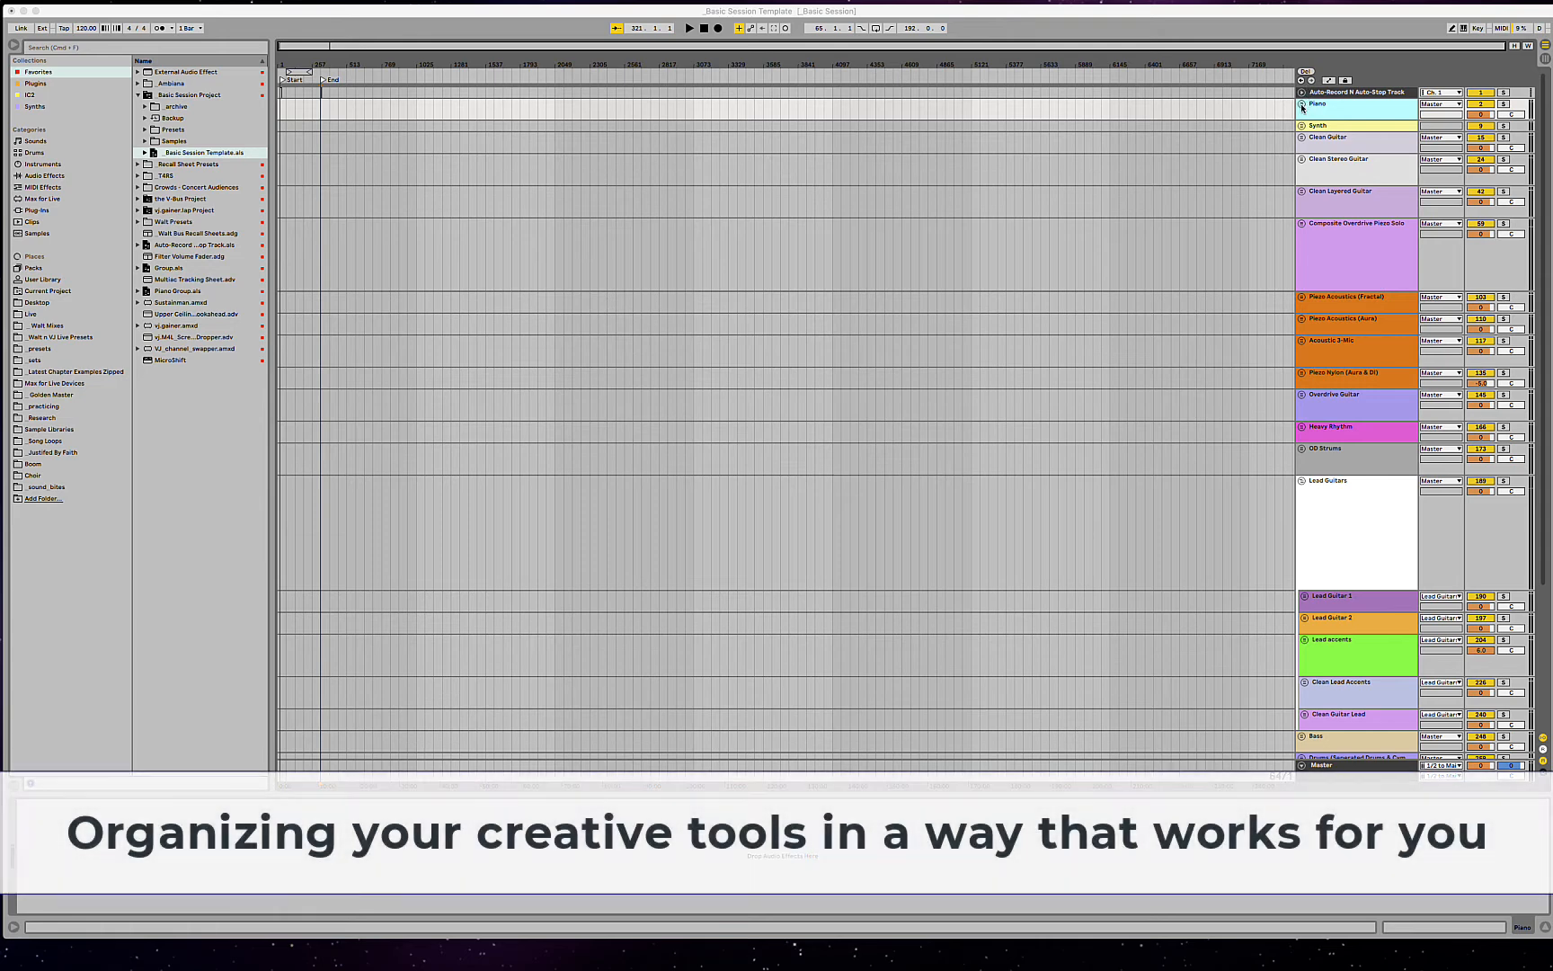
Step: Unfold the Piano group, view its MIDI Take 2 and Addictive Keys tracks, and fold the group again
left_click(1301, 104)
left_click(1301, 103)
left_click(1323, 158)
left_click(1331, 198)
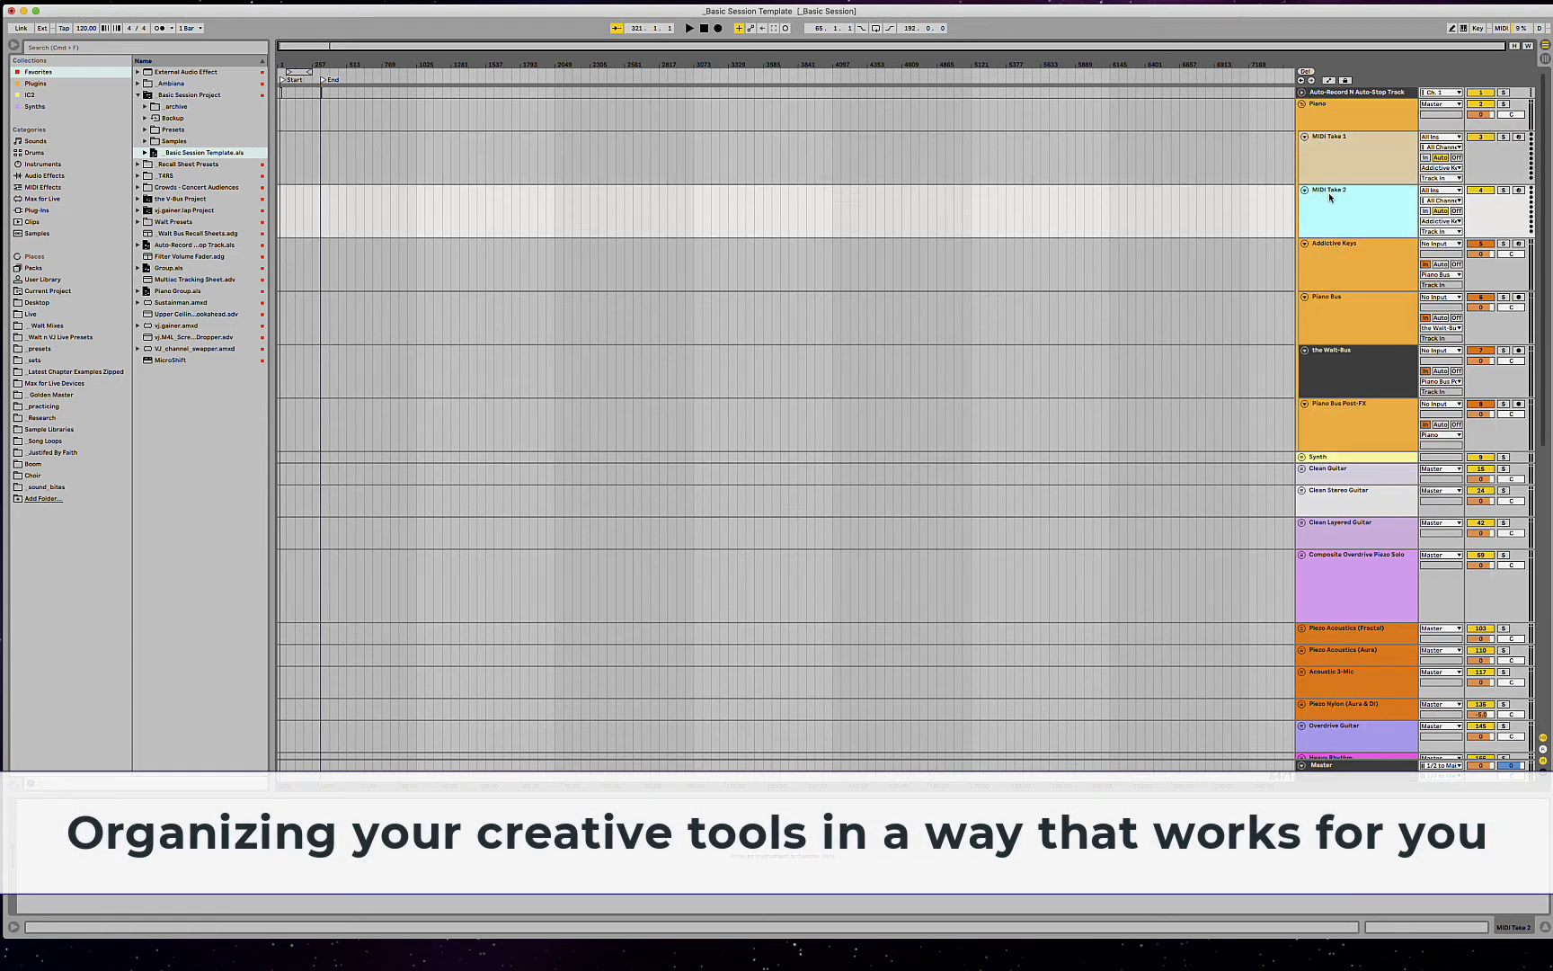
left_click(1330, 250)
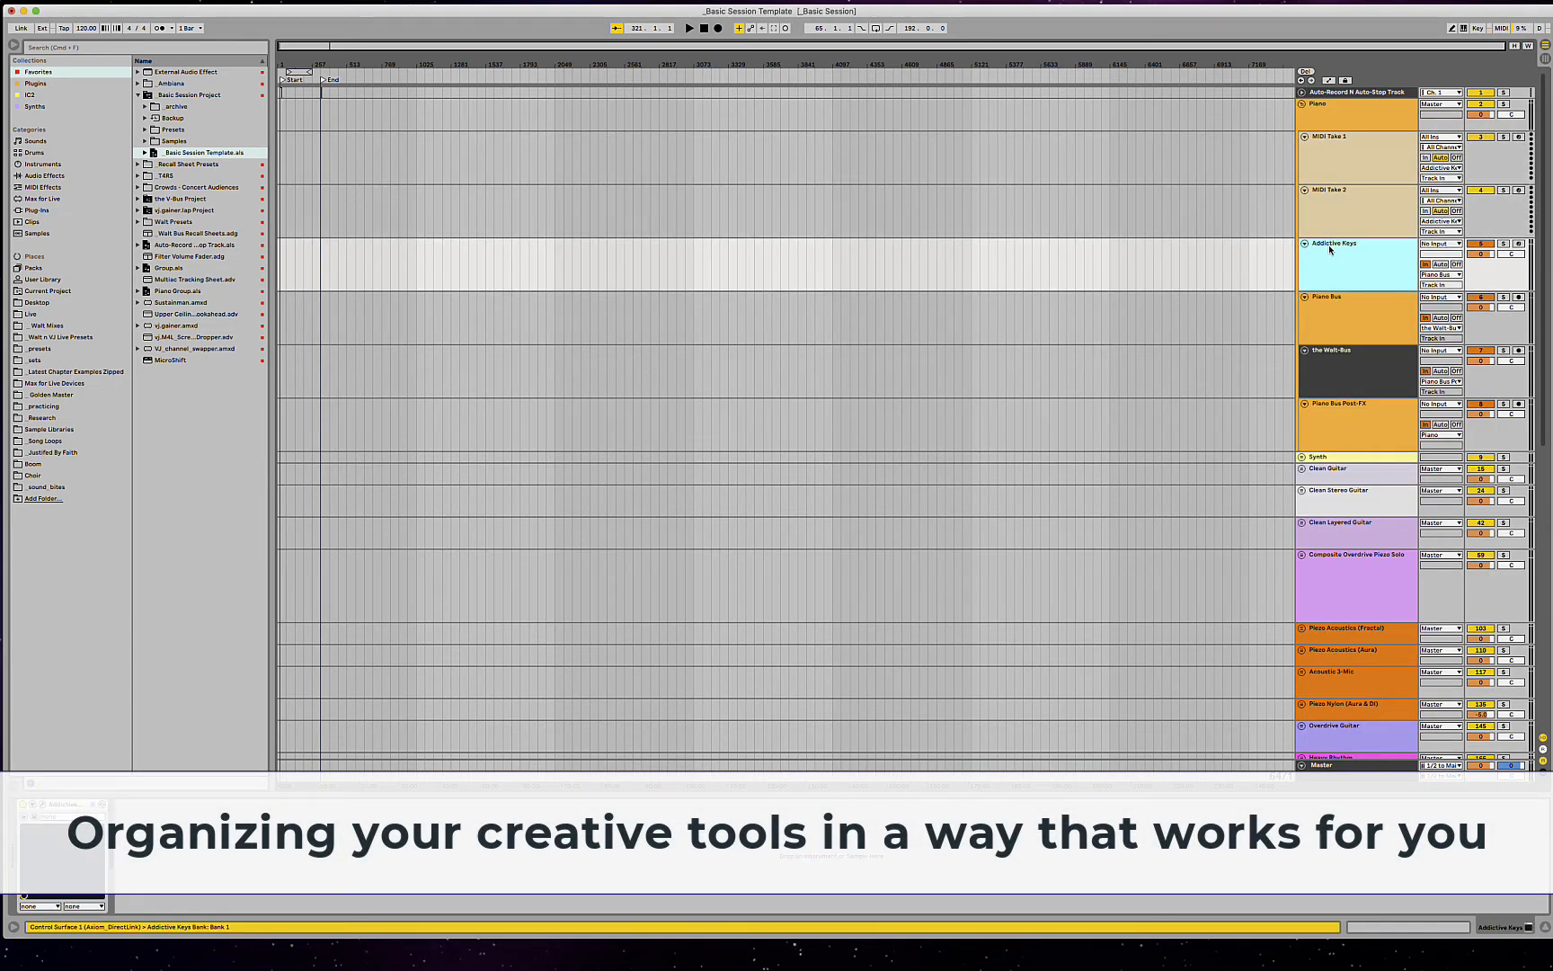
left_click(1301, 104)
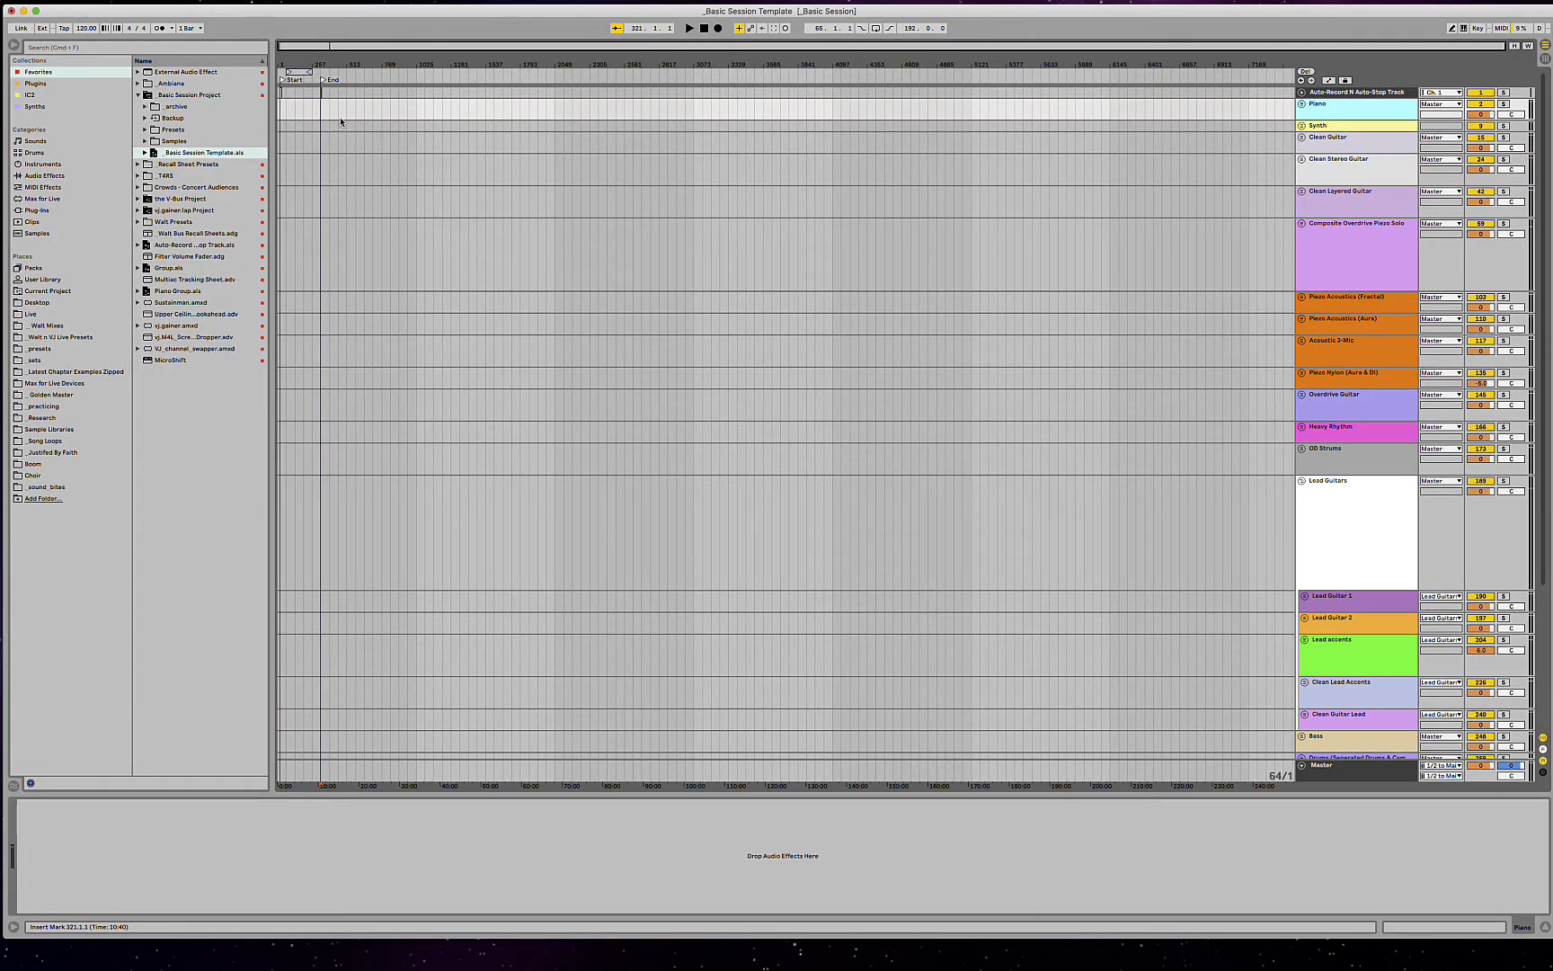
left_click(343, 113)
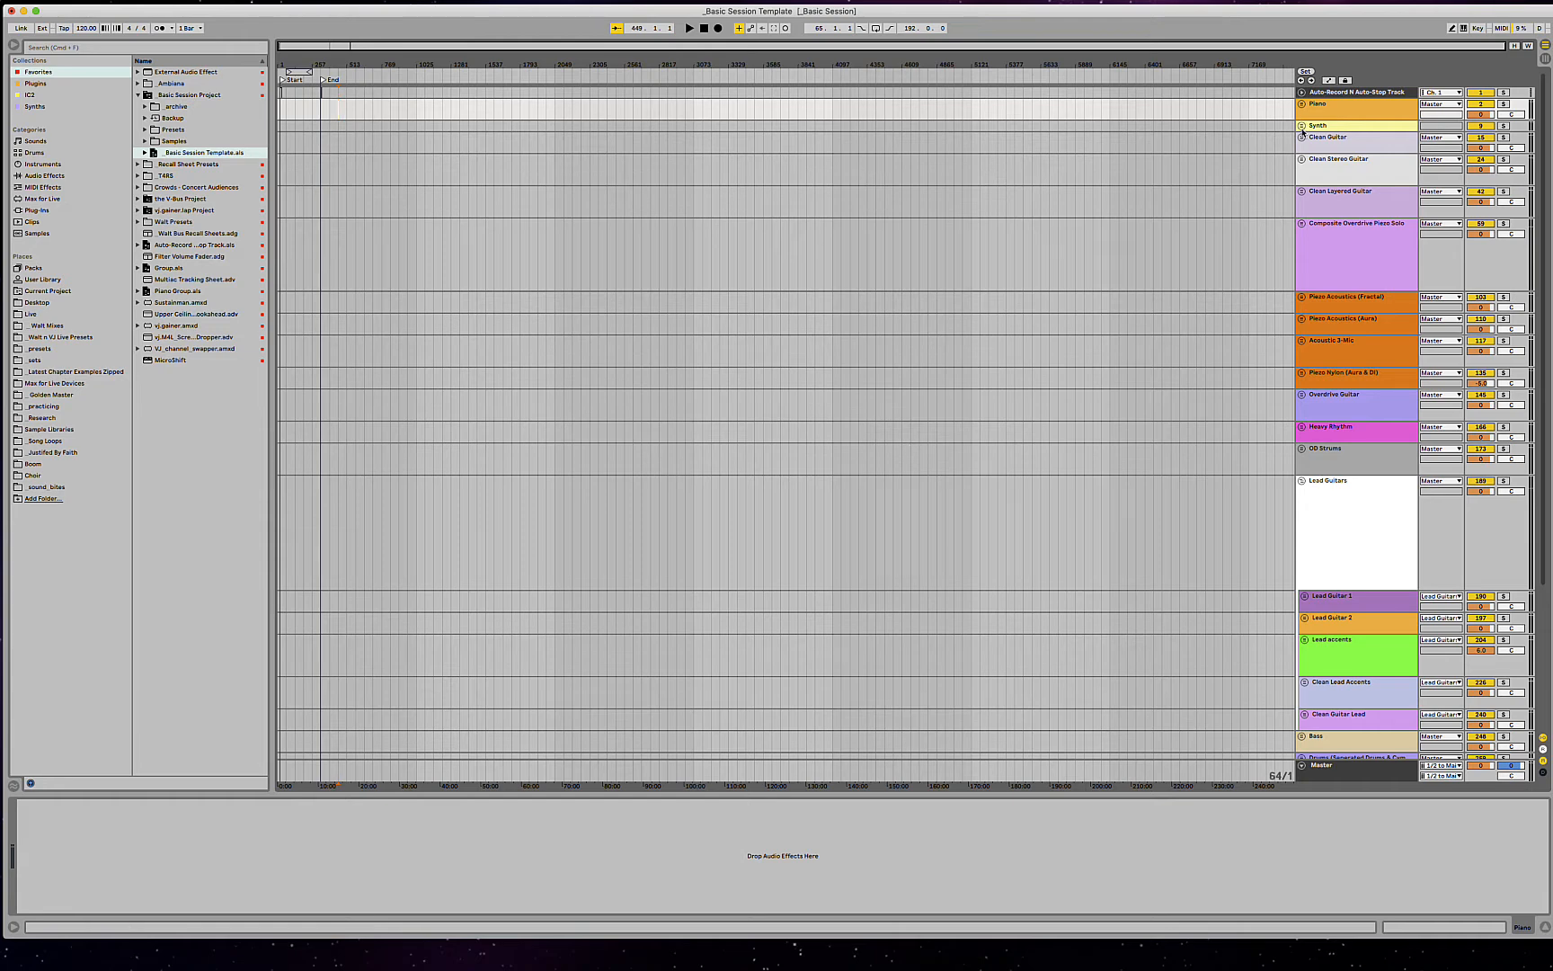
Step: Go through the template's group tracks one by one from Synth down past Heavy Rhythm
scroll(1085, 222, "down", 5)
scroll(1086, 222, "up", 5)
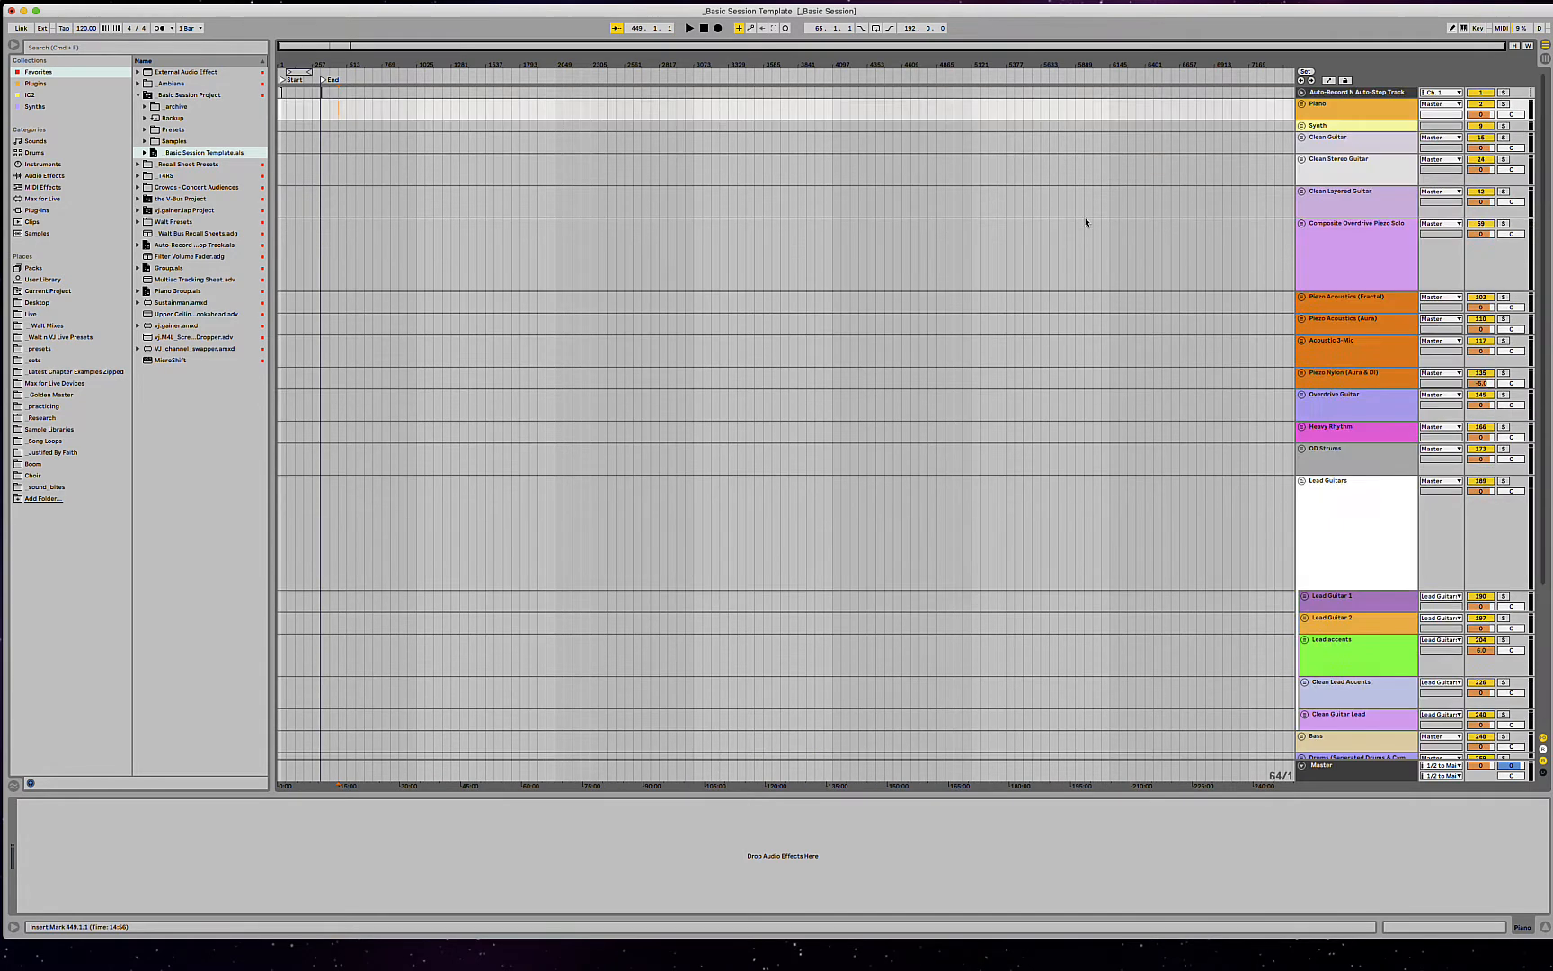
left_click(1321, 126)
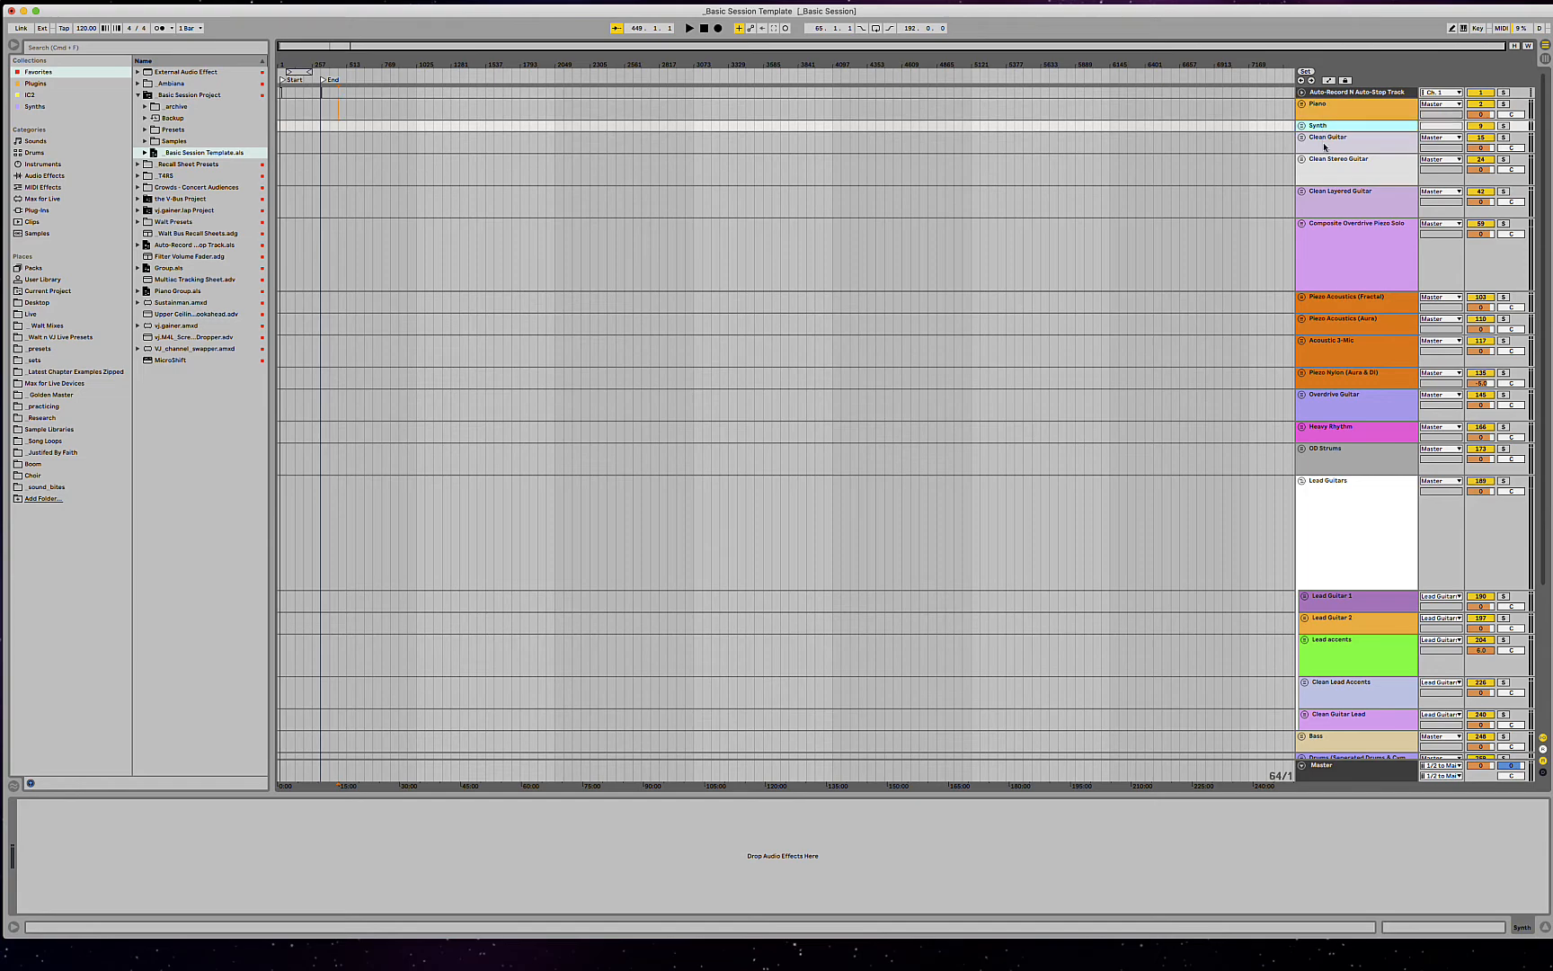
key("Down")
key("Down")
key("Down")
key("Down")
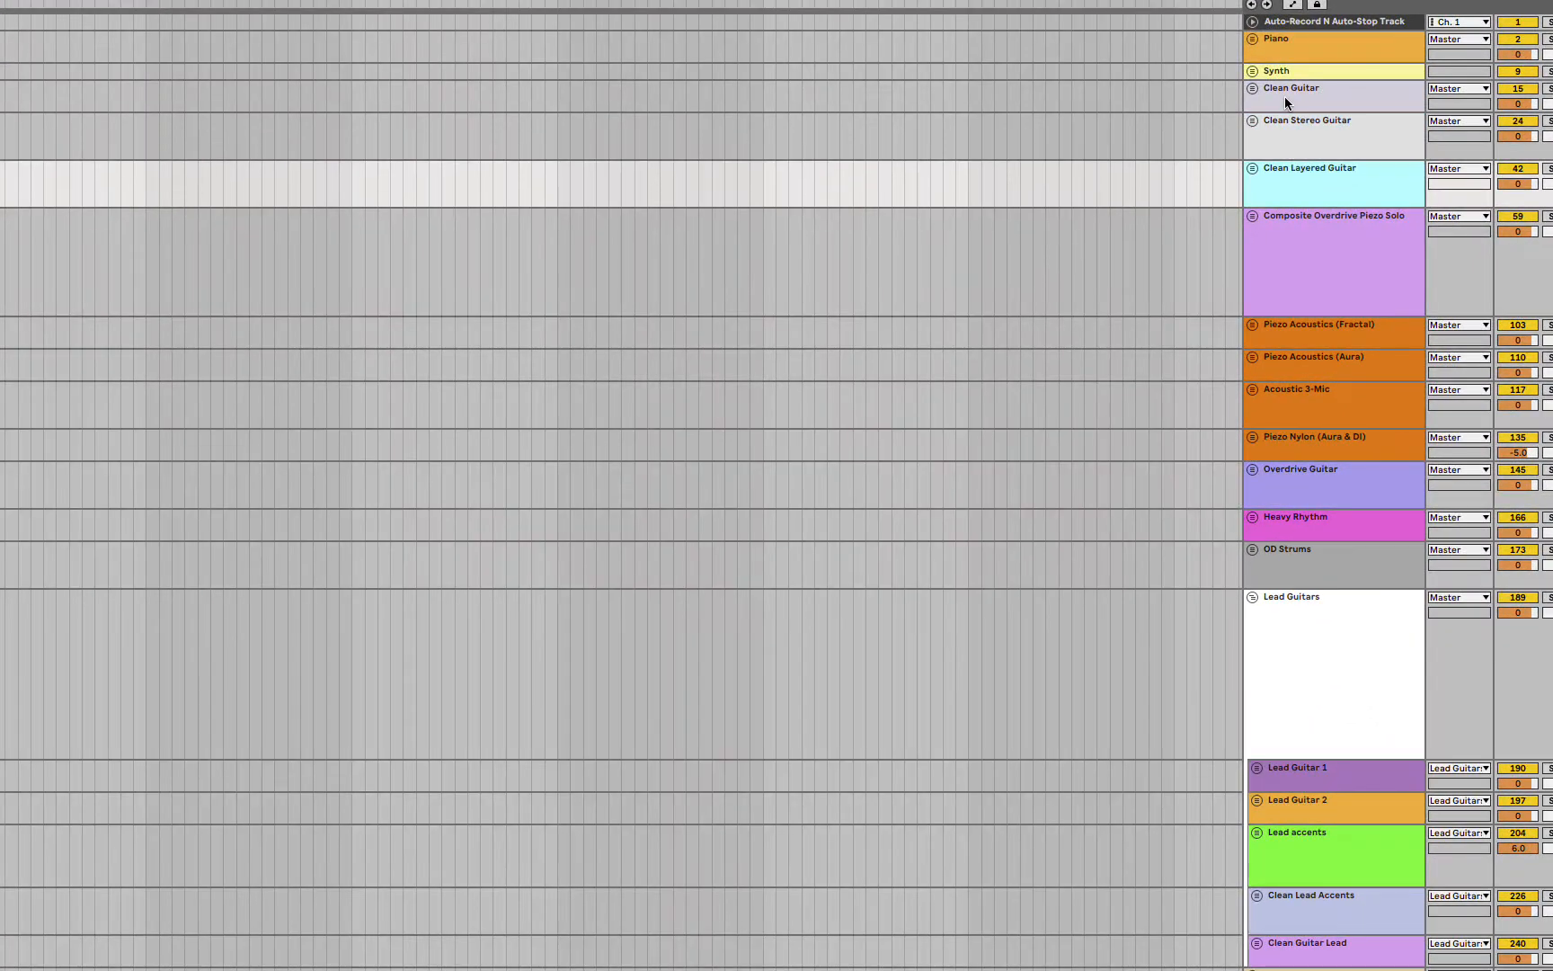
key("Down")
key("Down")
key("Down")
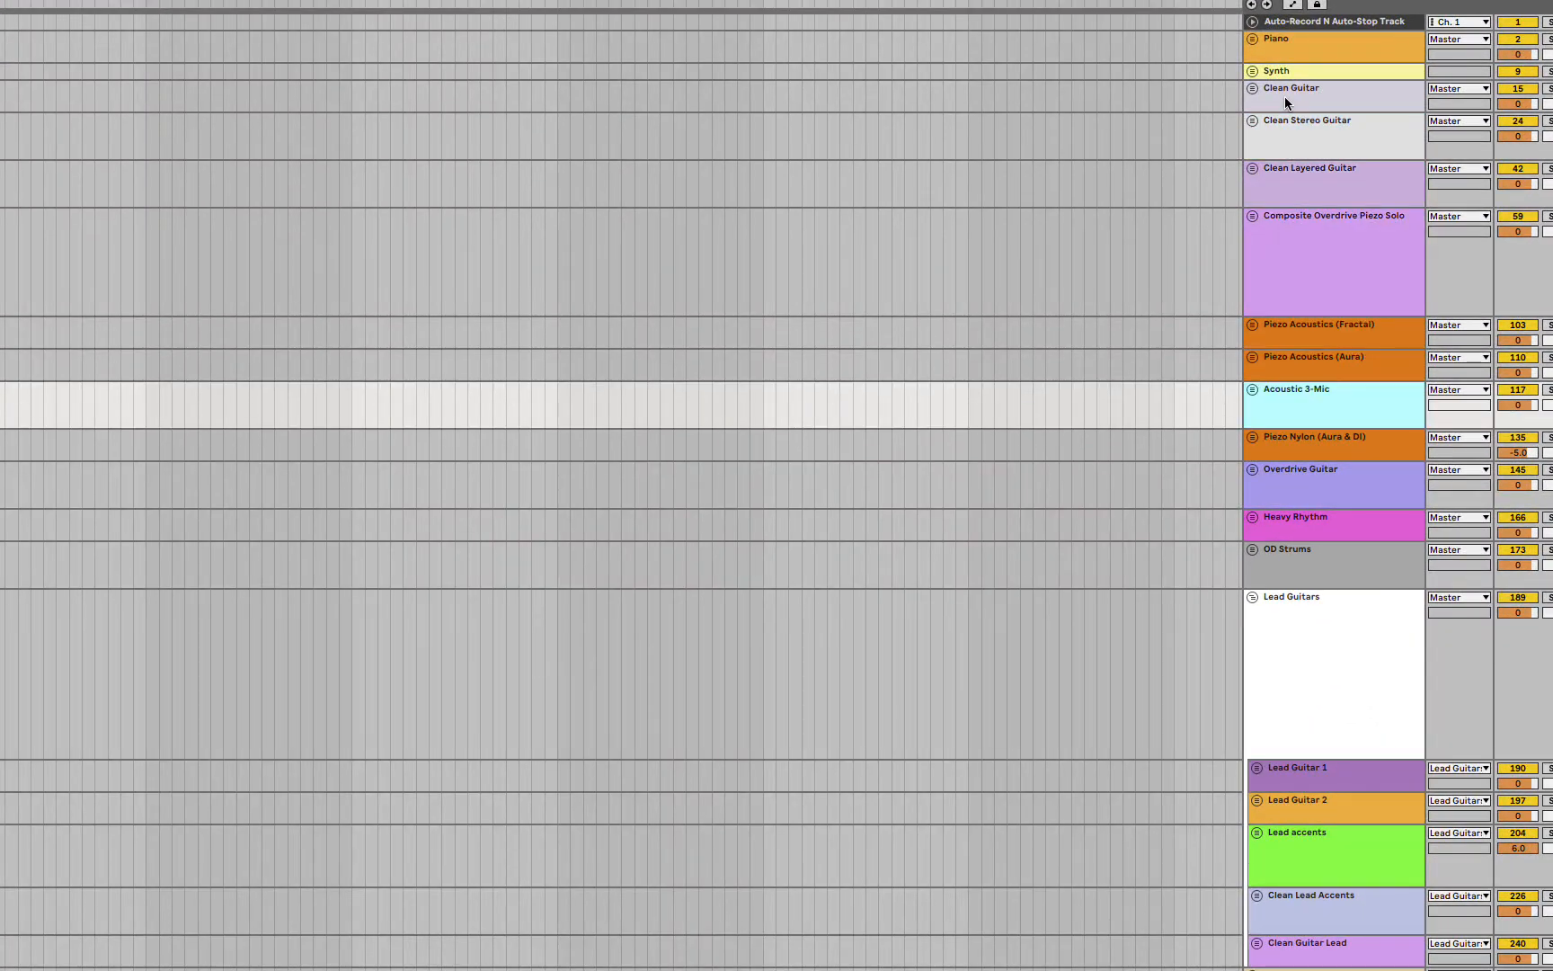
key("Down")
key("Down")
key("Down")
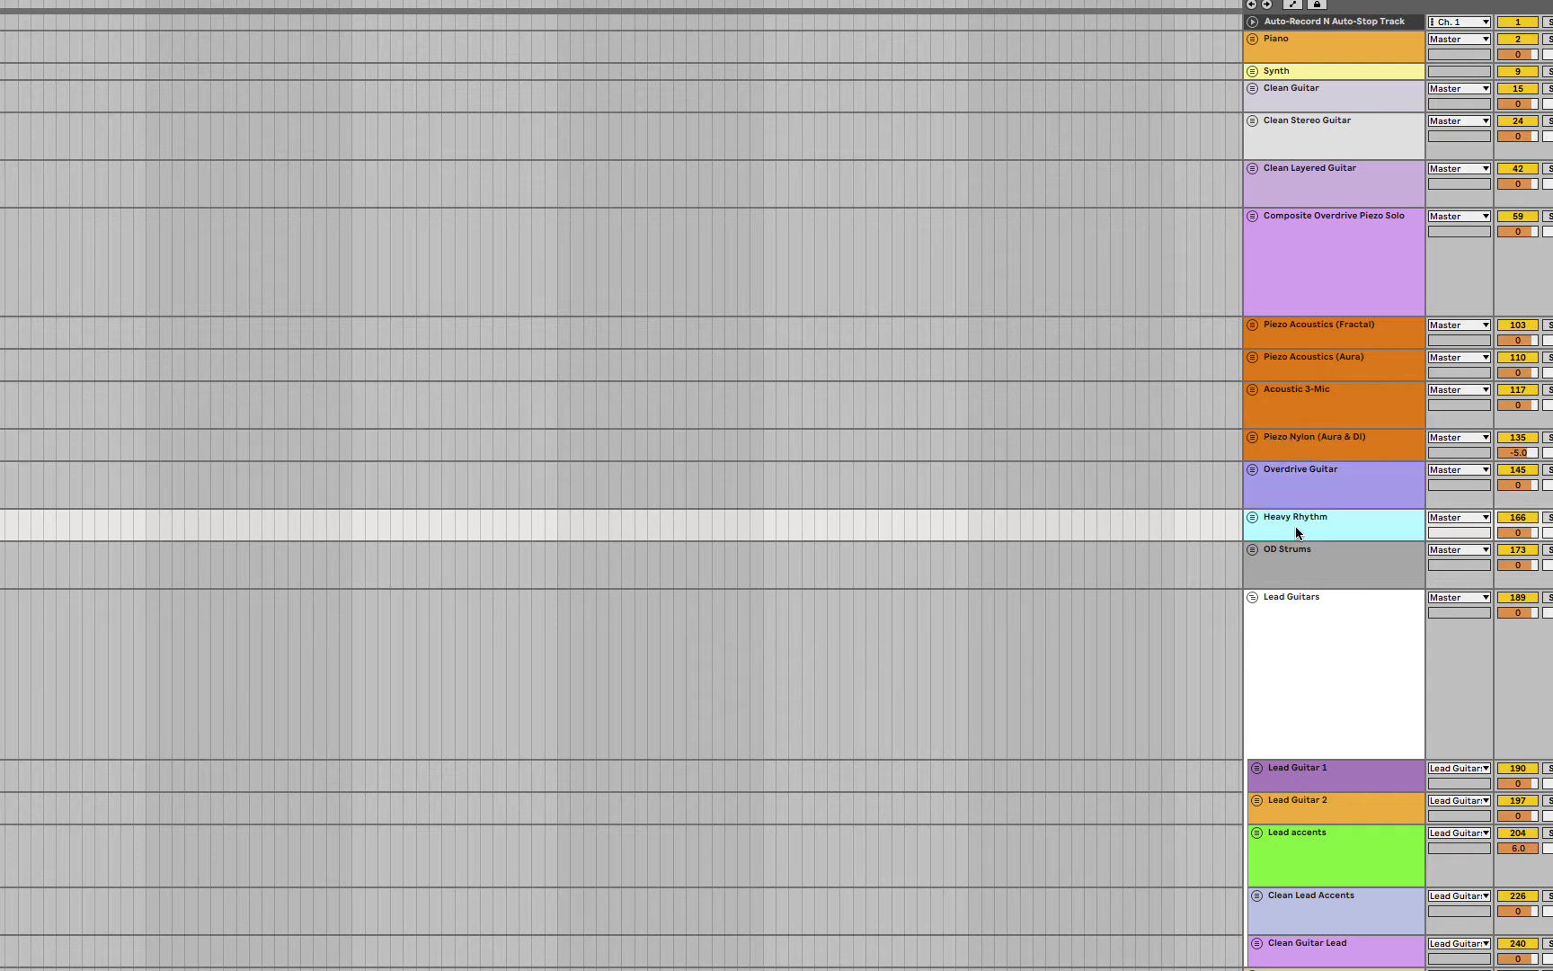
key("Down")
Step: Unfold the Heavy Rhythm group and inspect its two Fly Classic Bridge takes and the Heavy Pre-Amp FX track
left_click(1298, 520)
left_click(1251, 518)
scroll(1412, 603, "down", 5)
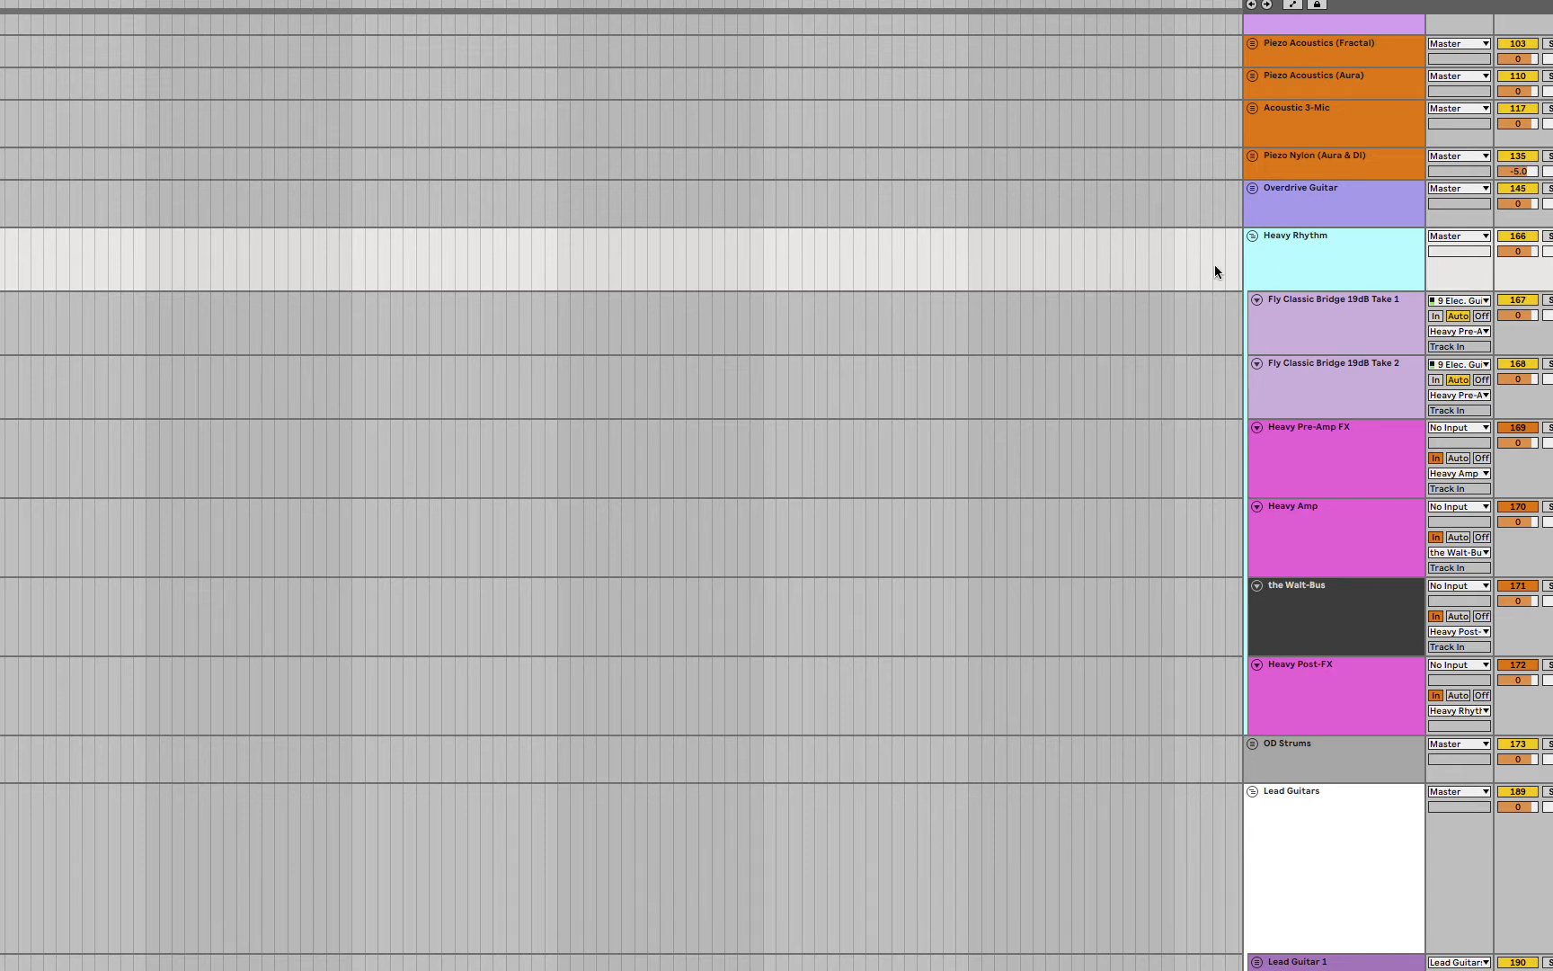
left_click(1298, 296)
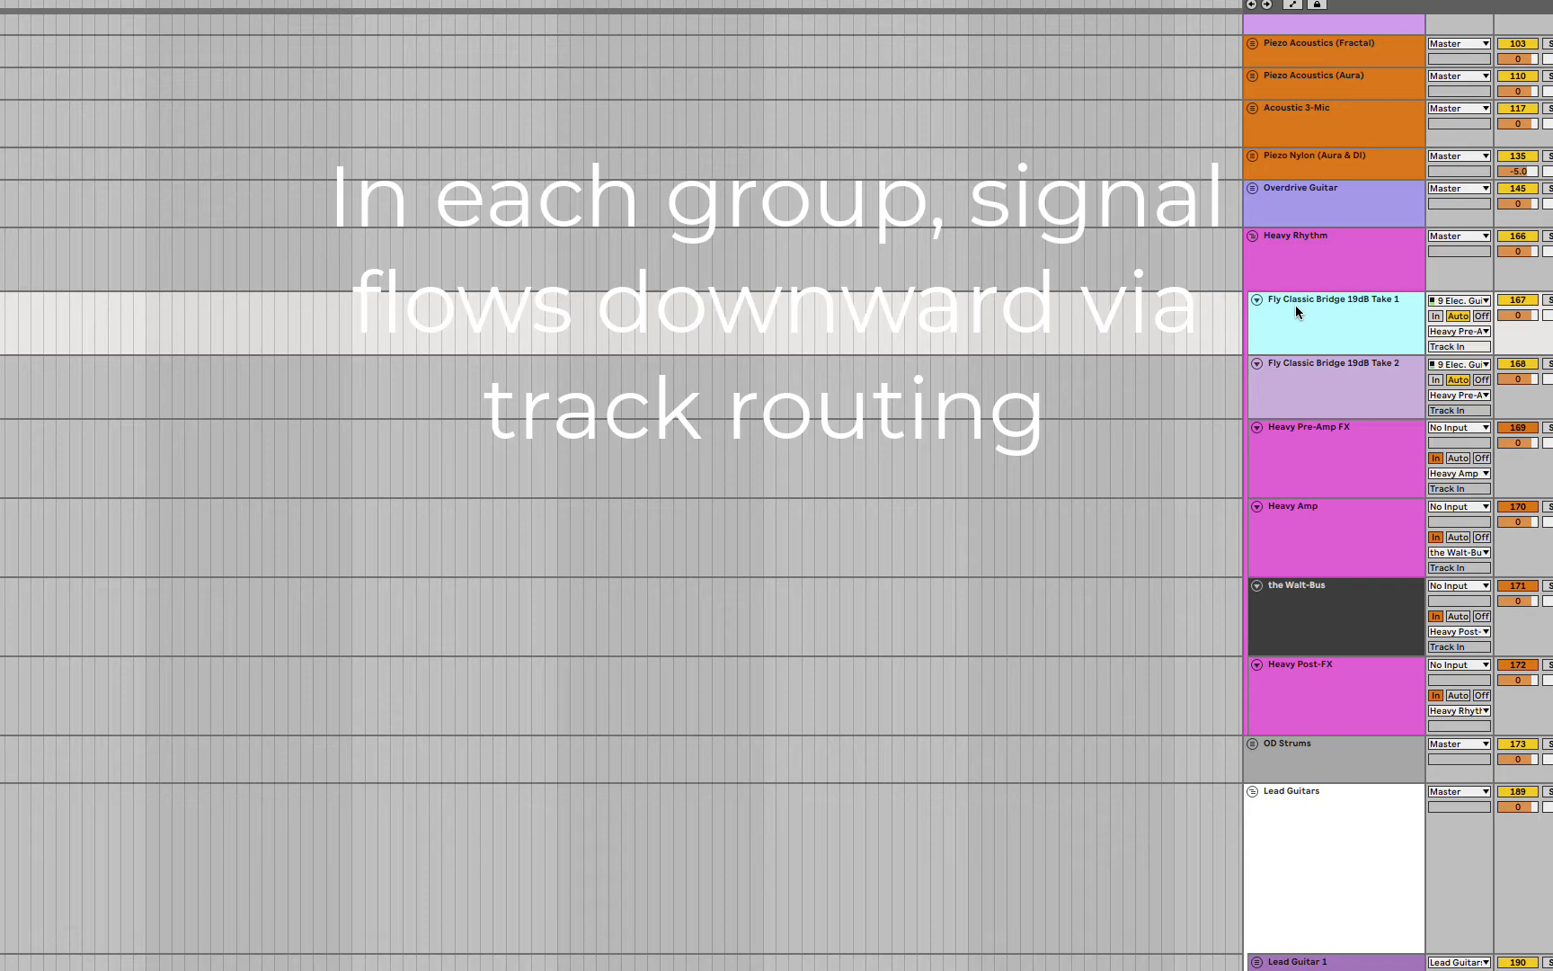
left_click(1291, 375)
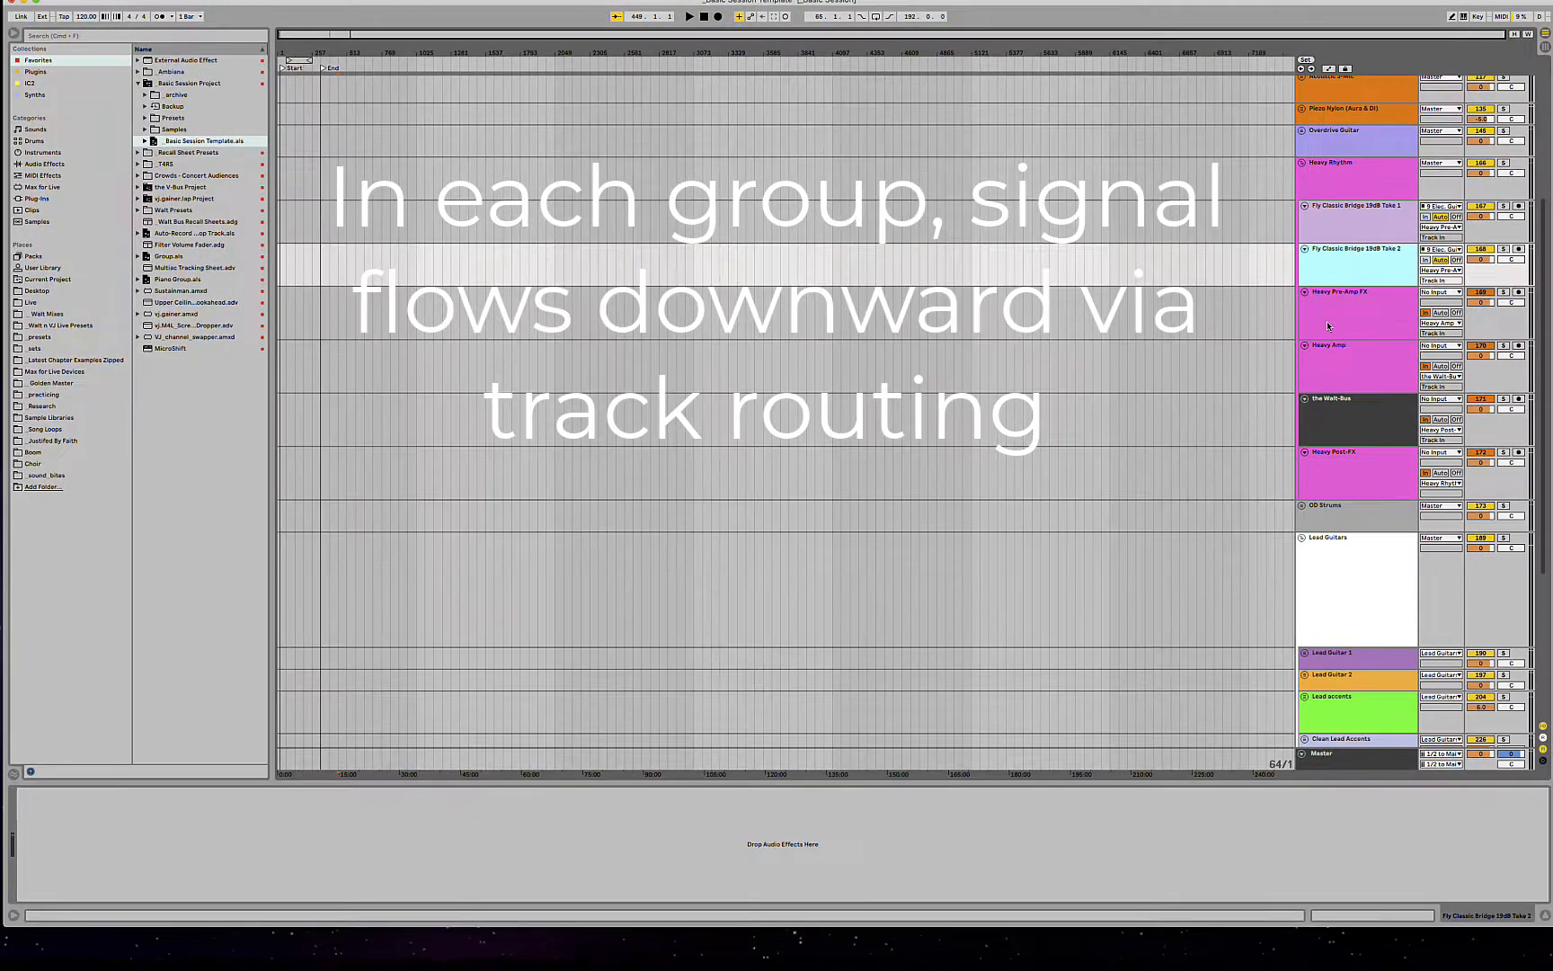
left_click(1340, 312)
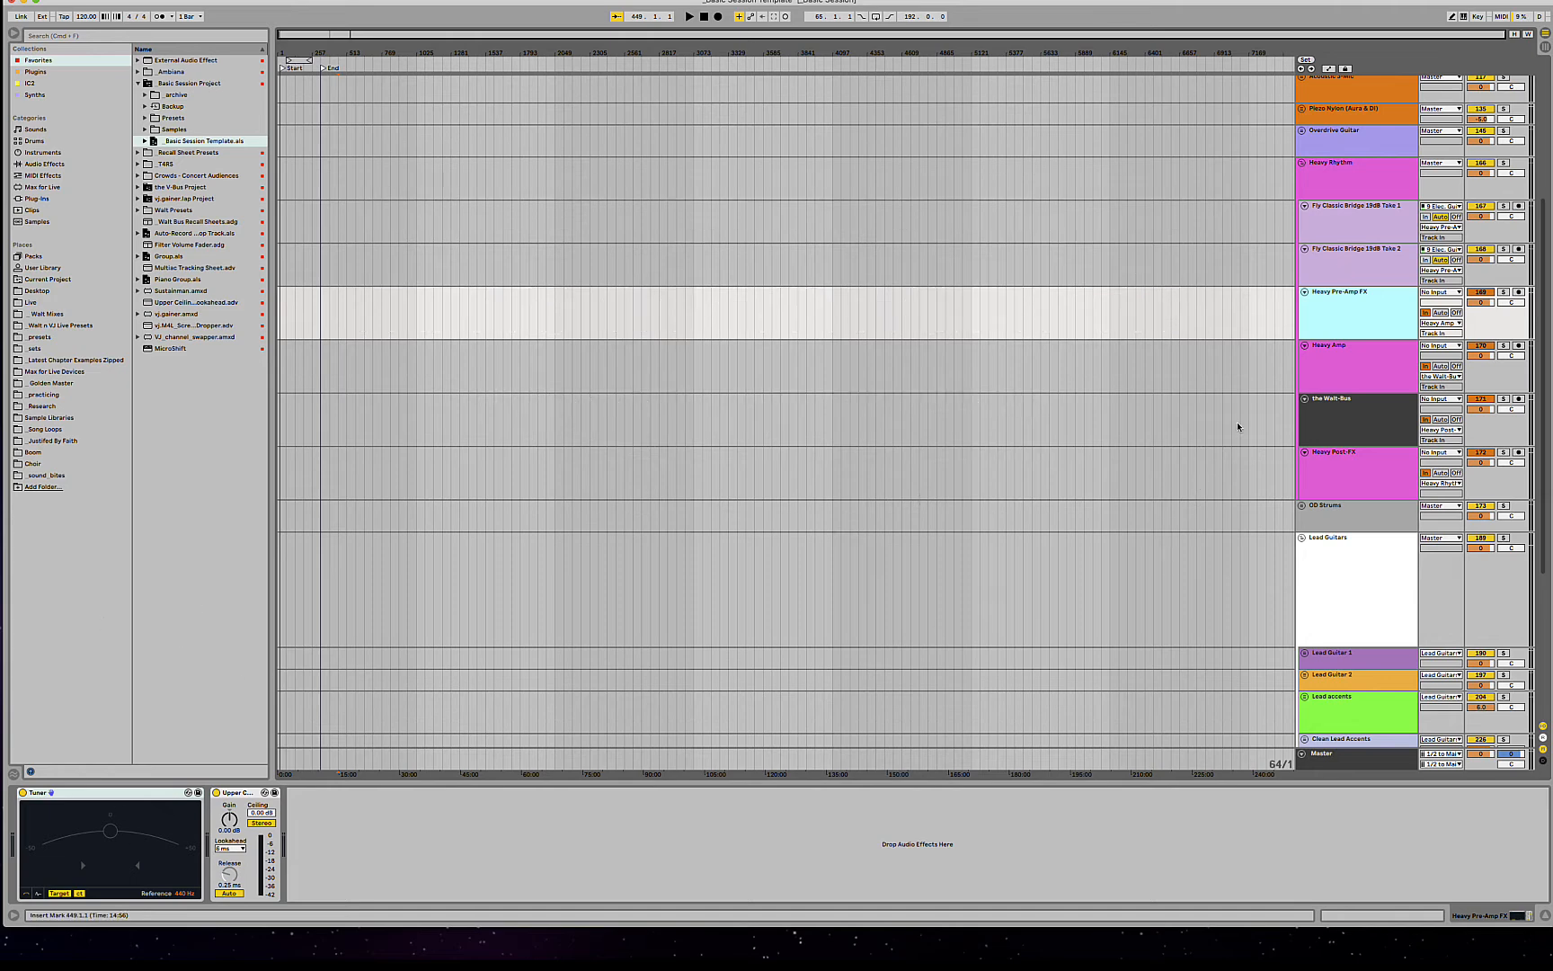
Step: Inspect the Heavy Amps rack on the Heavy Amp track, viewing its chains Amp 1 to Amp 4 and ending on Amp 1
left_click(1368, 368)
scroll(1368, 367, "down", 2)
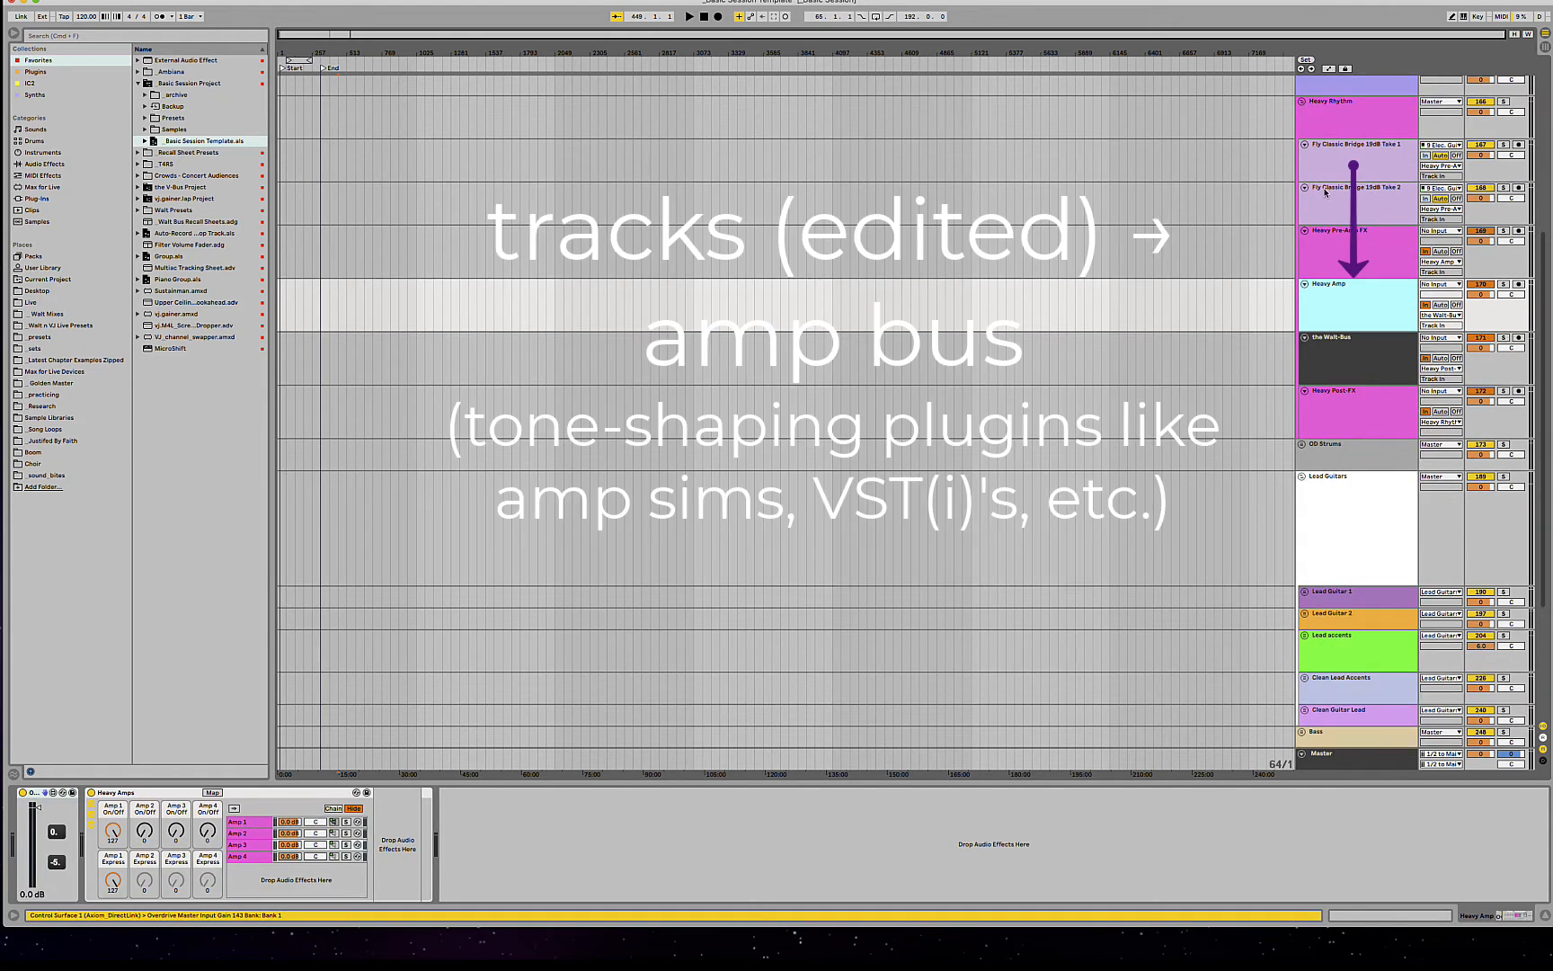
left_click(239, 823)
left_click(237, 834)
left_click(238, 845)
left_click(237, 856)
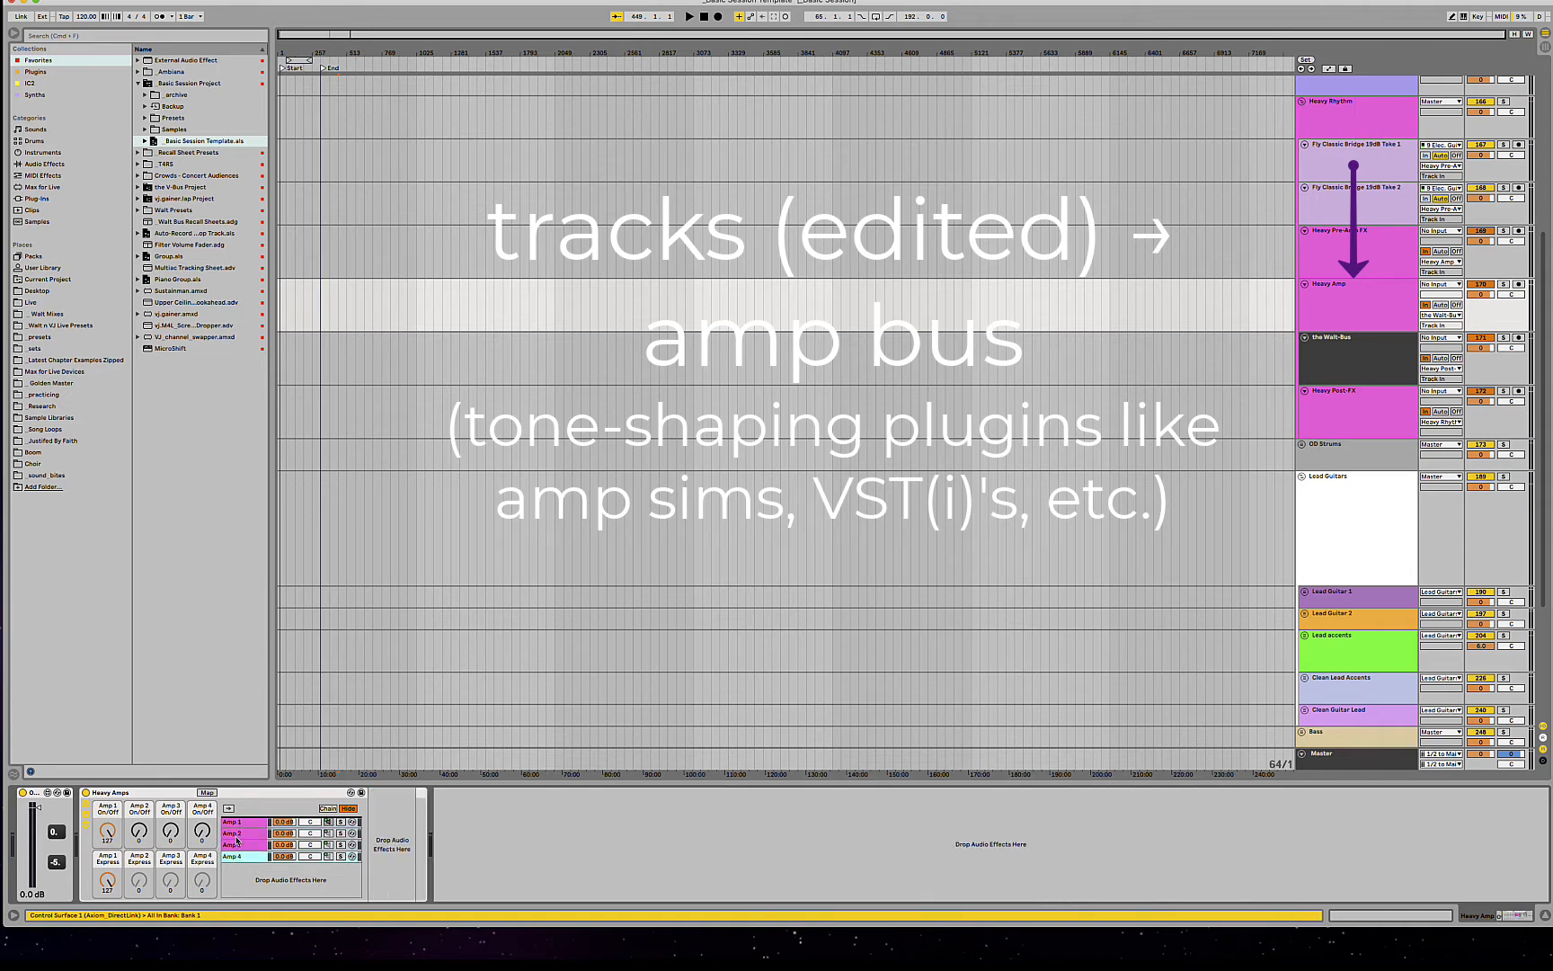
left_click(235, 824)
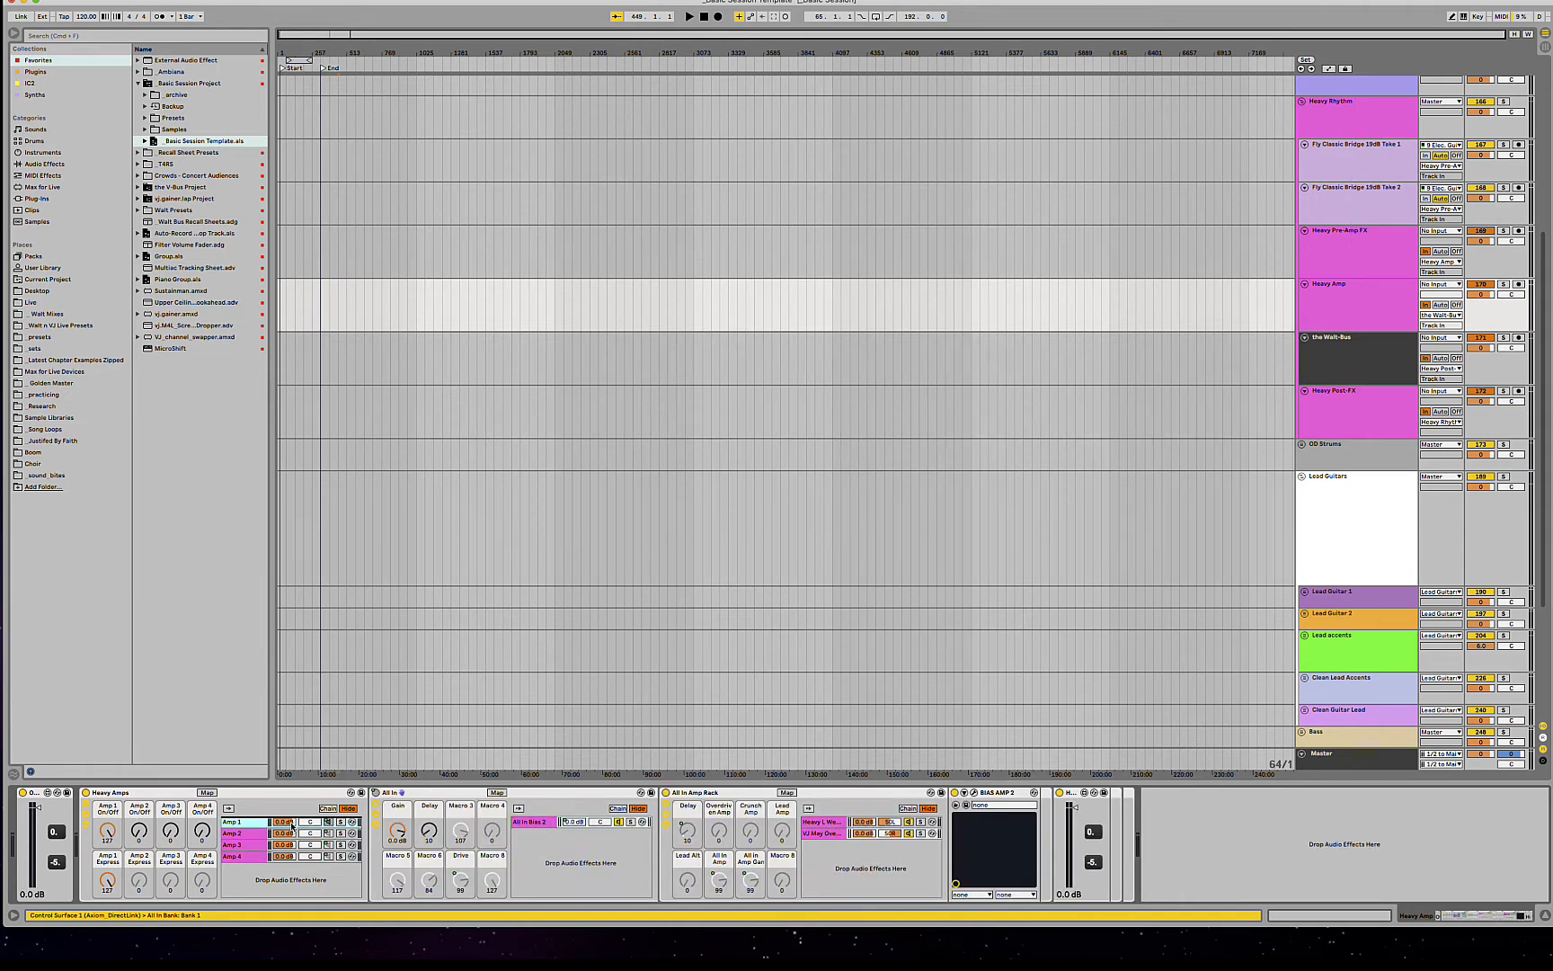
Step: Examine the UBK Fatso and other outboard devices on the Heavy Rhythm group's Walt-Bus track, ending back on the Heavy Amp track
left_click(1359, 369)
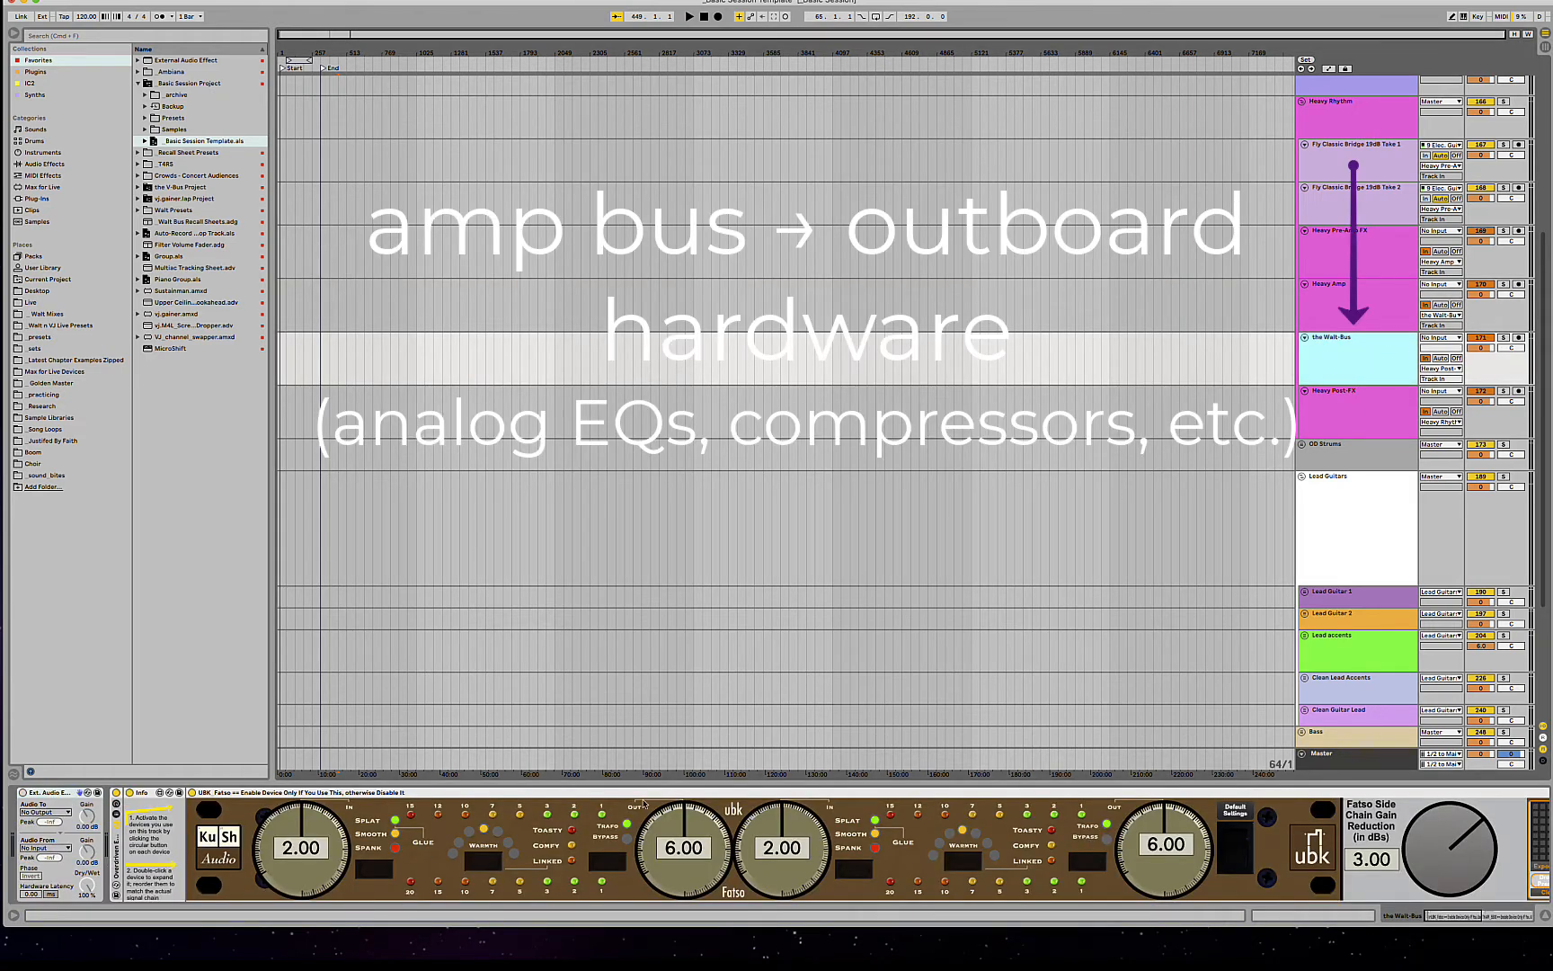
left_click(477, 793)
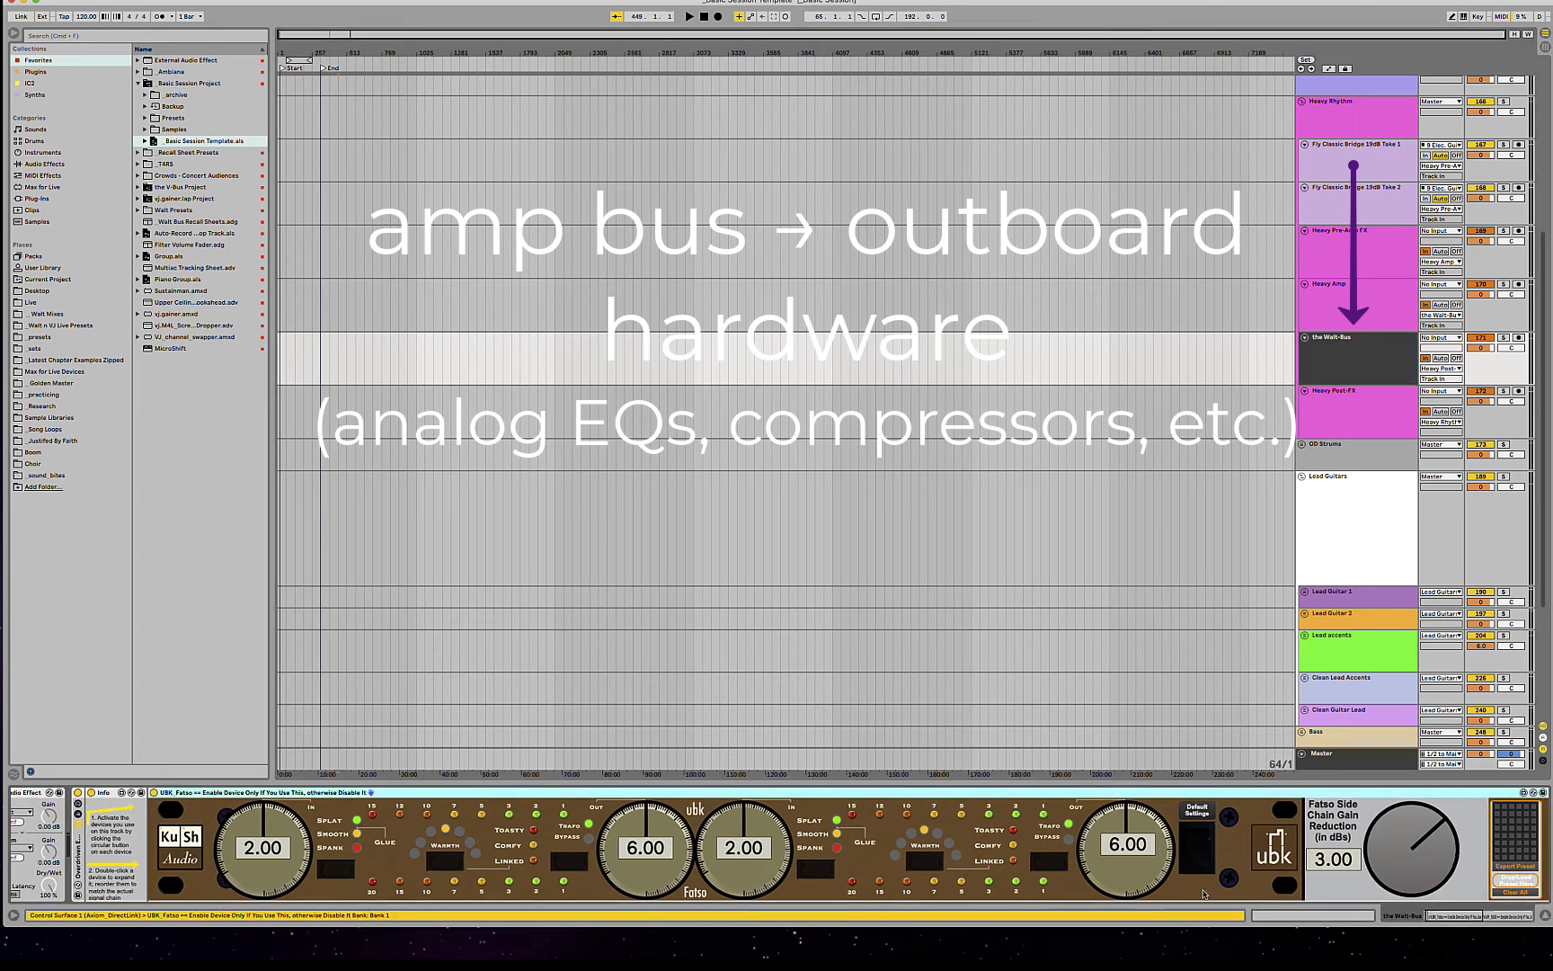
mouse_move(1432, 920)
left_mouse_down()
mouse_move(1445, 922)
mouse_move(1429, 921)
left_mouse_up()
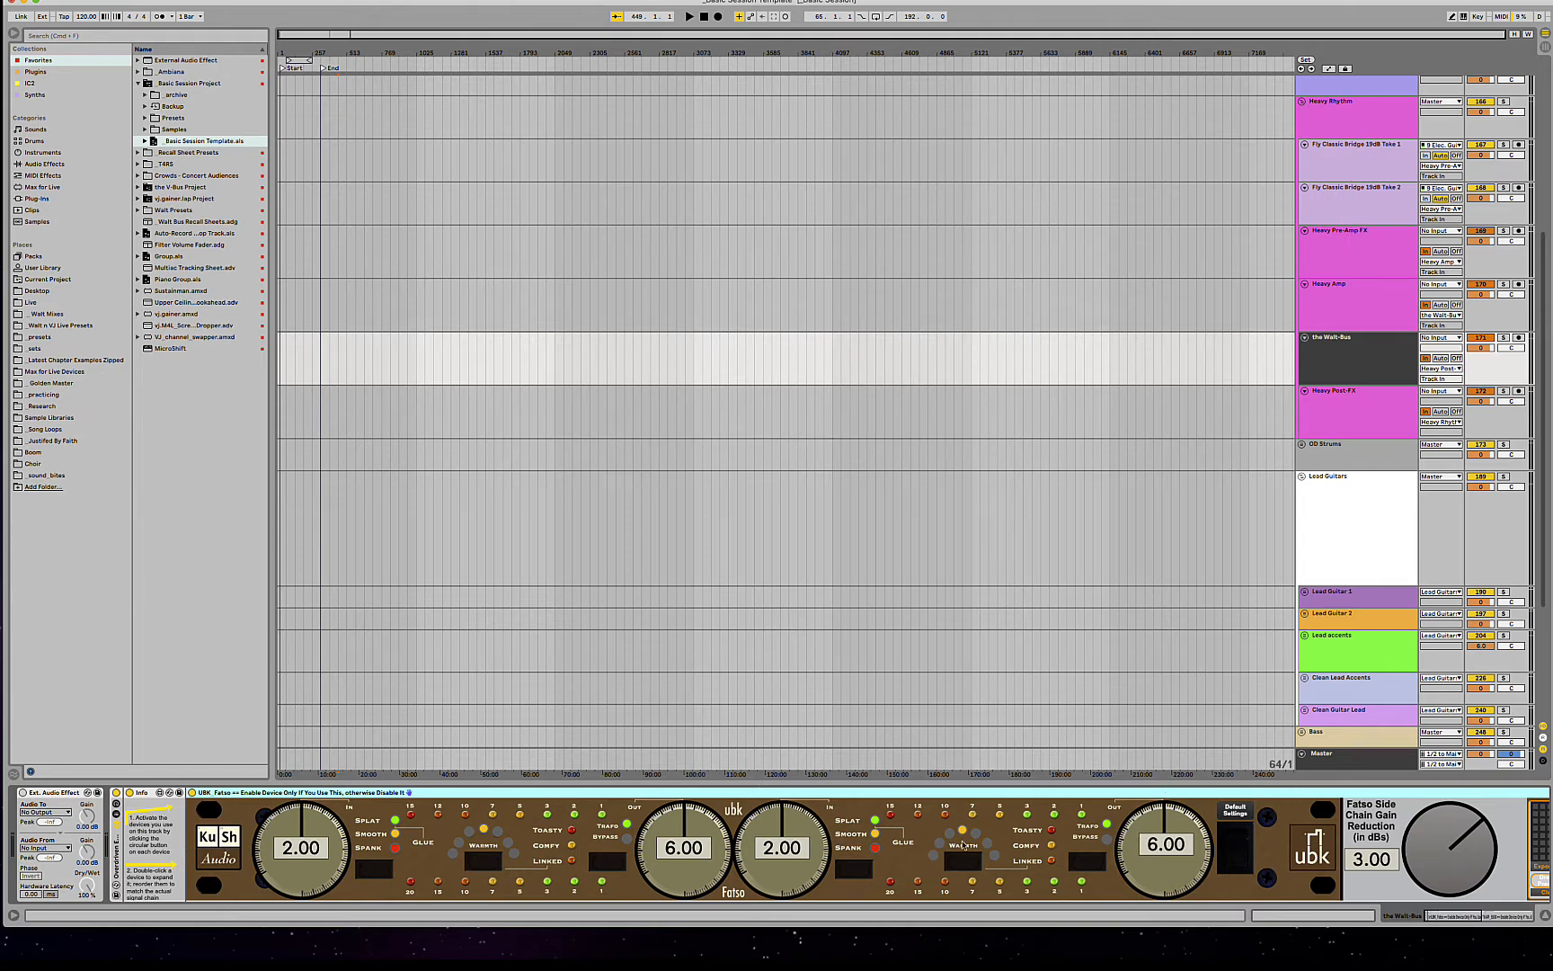
left_click(1350, 319)
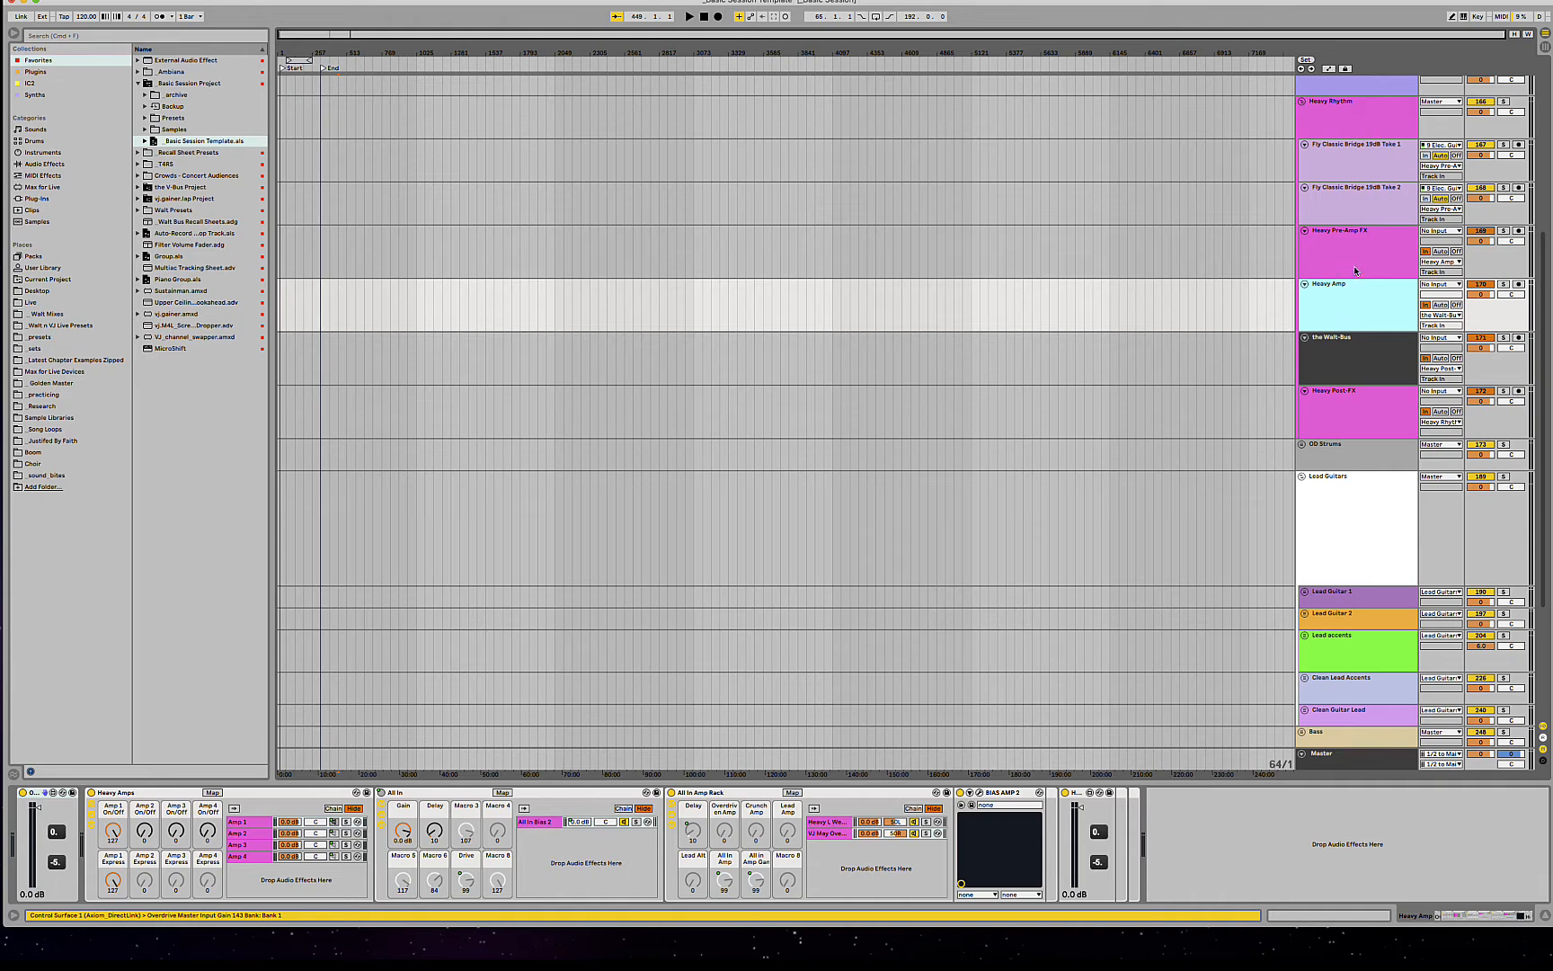
Step: Toggle the Guitar Mastering rack on the Heavy Post-FX track off and on, and compare that track's devices with the Walt-Bus track's
left_click(1344, 411)
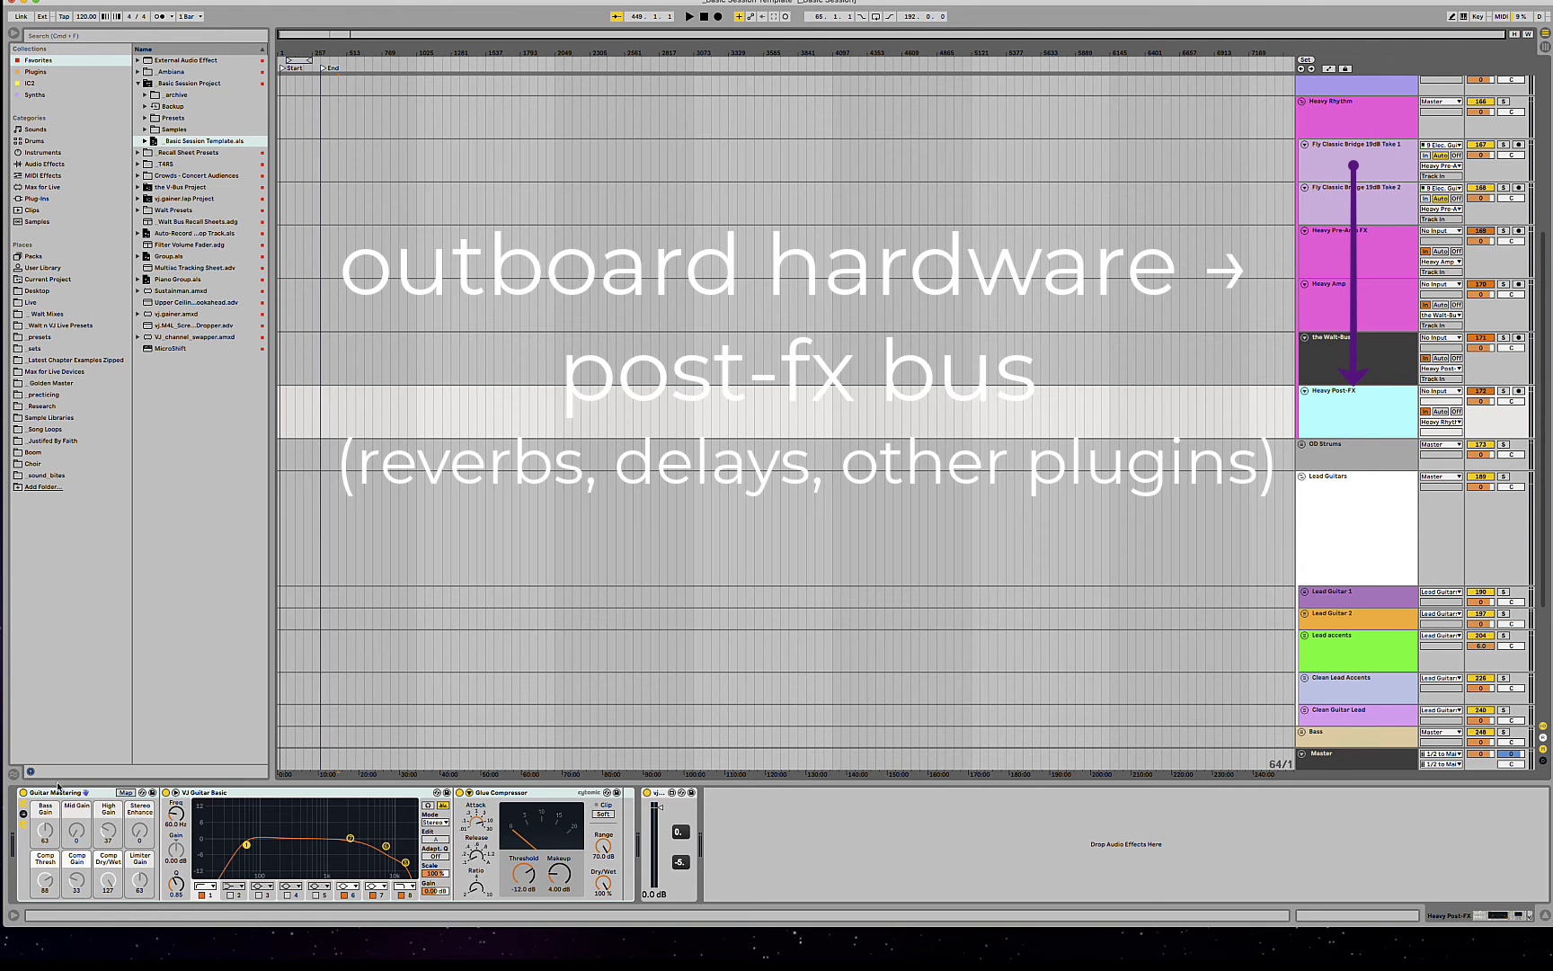
left_click(23, 793)
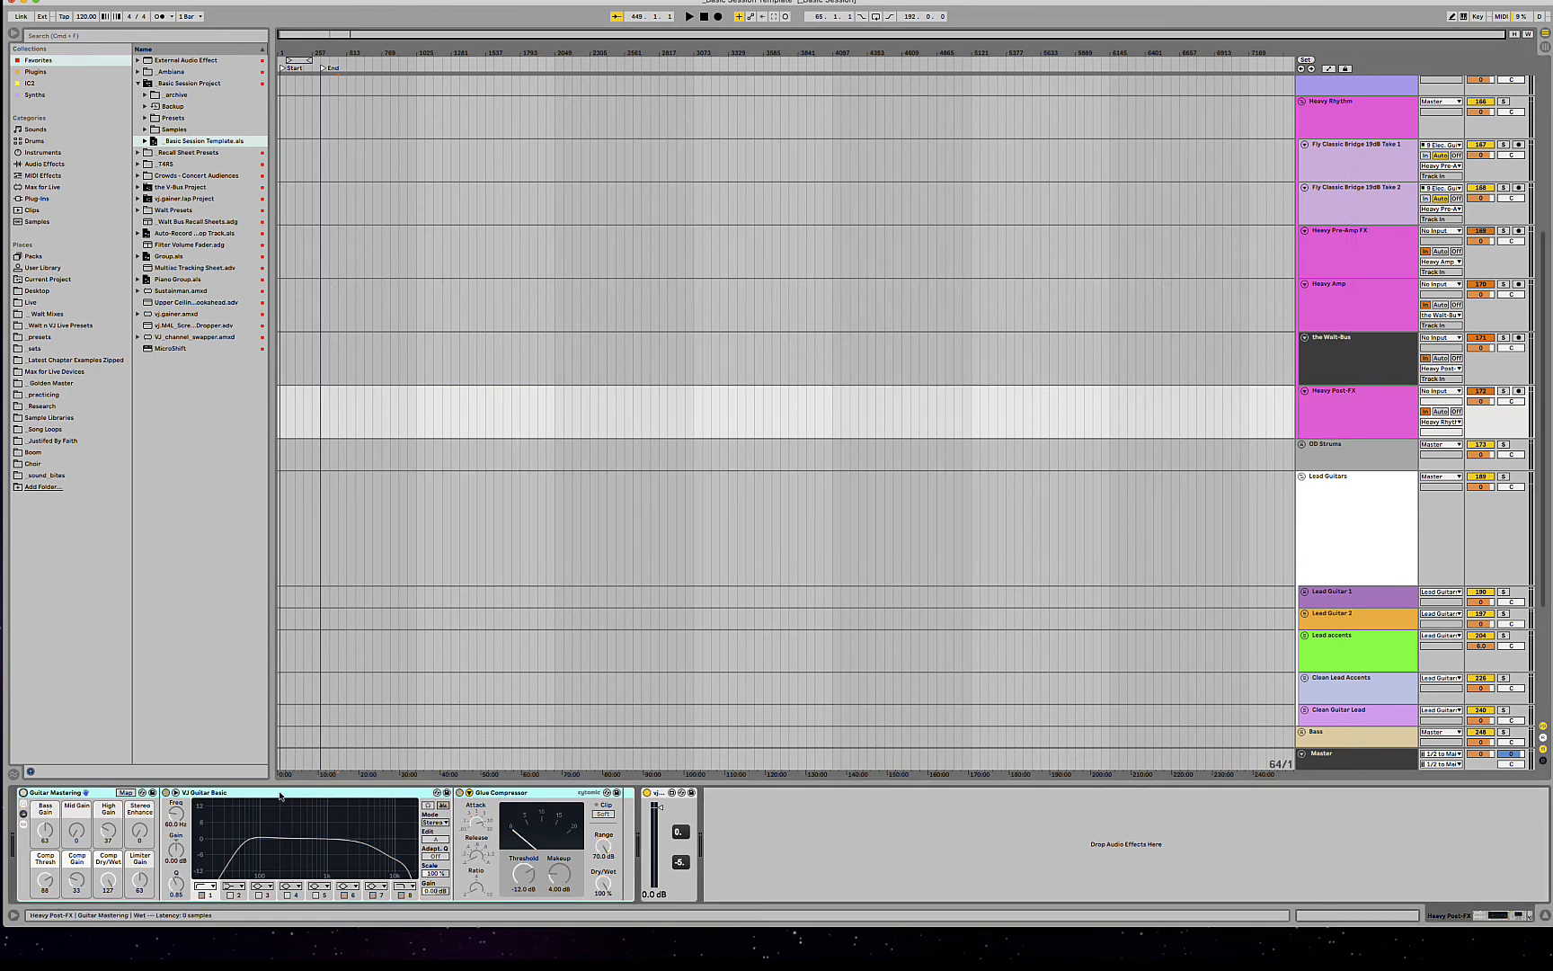
left_click(23, 793)
left_click(1372, 362)
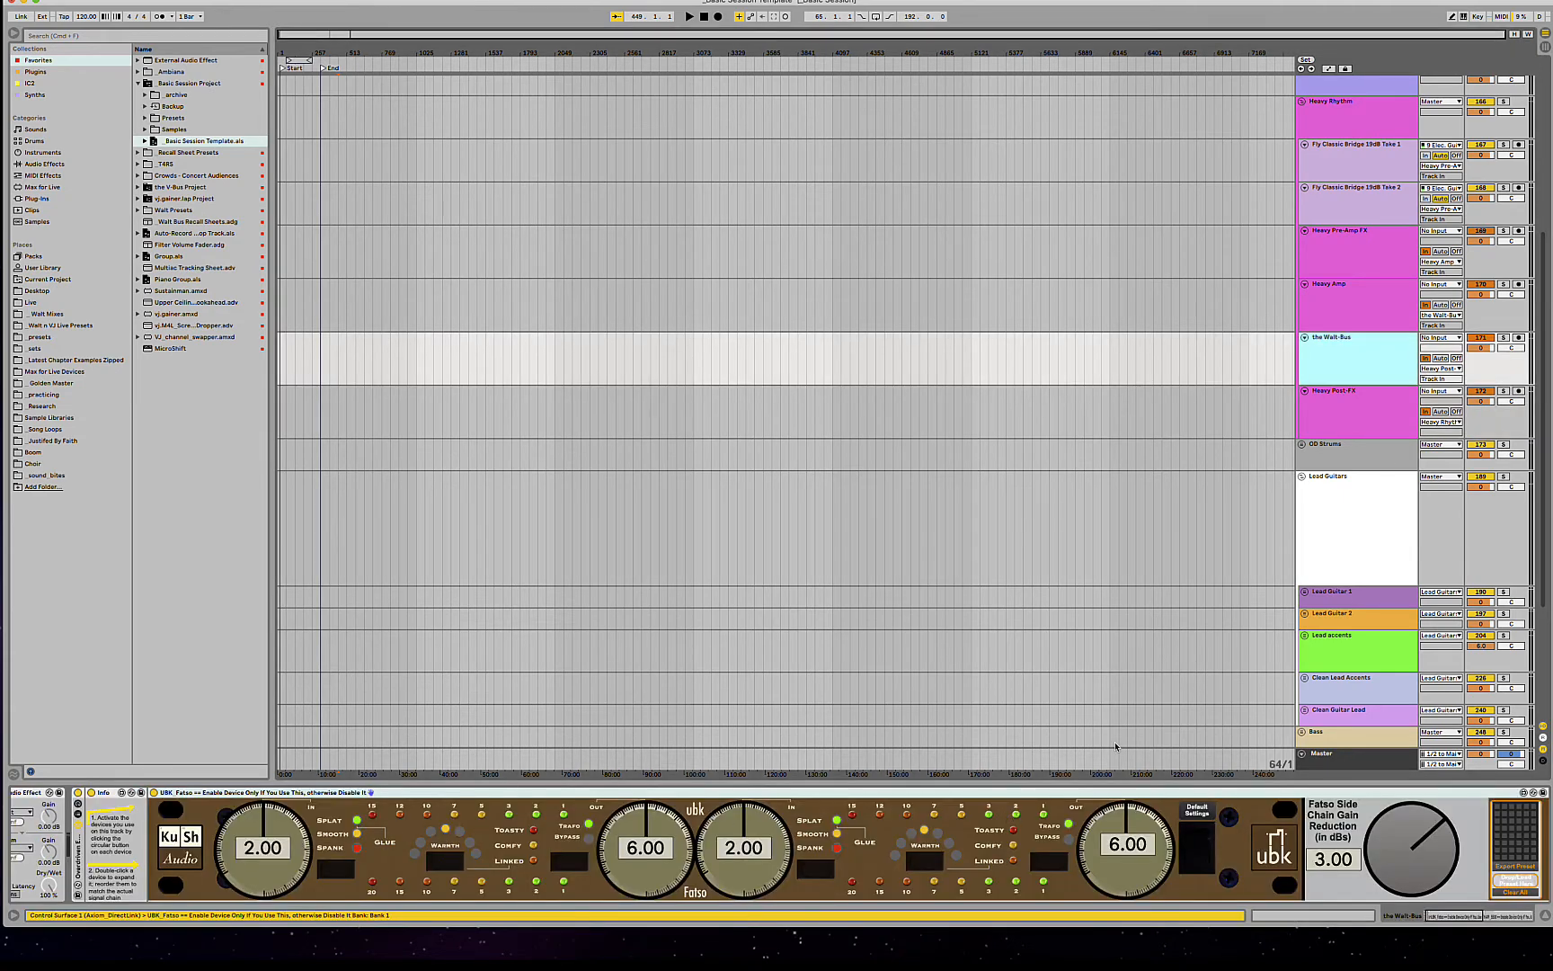
left_click(1398, 402)
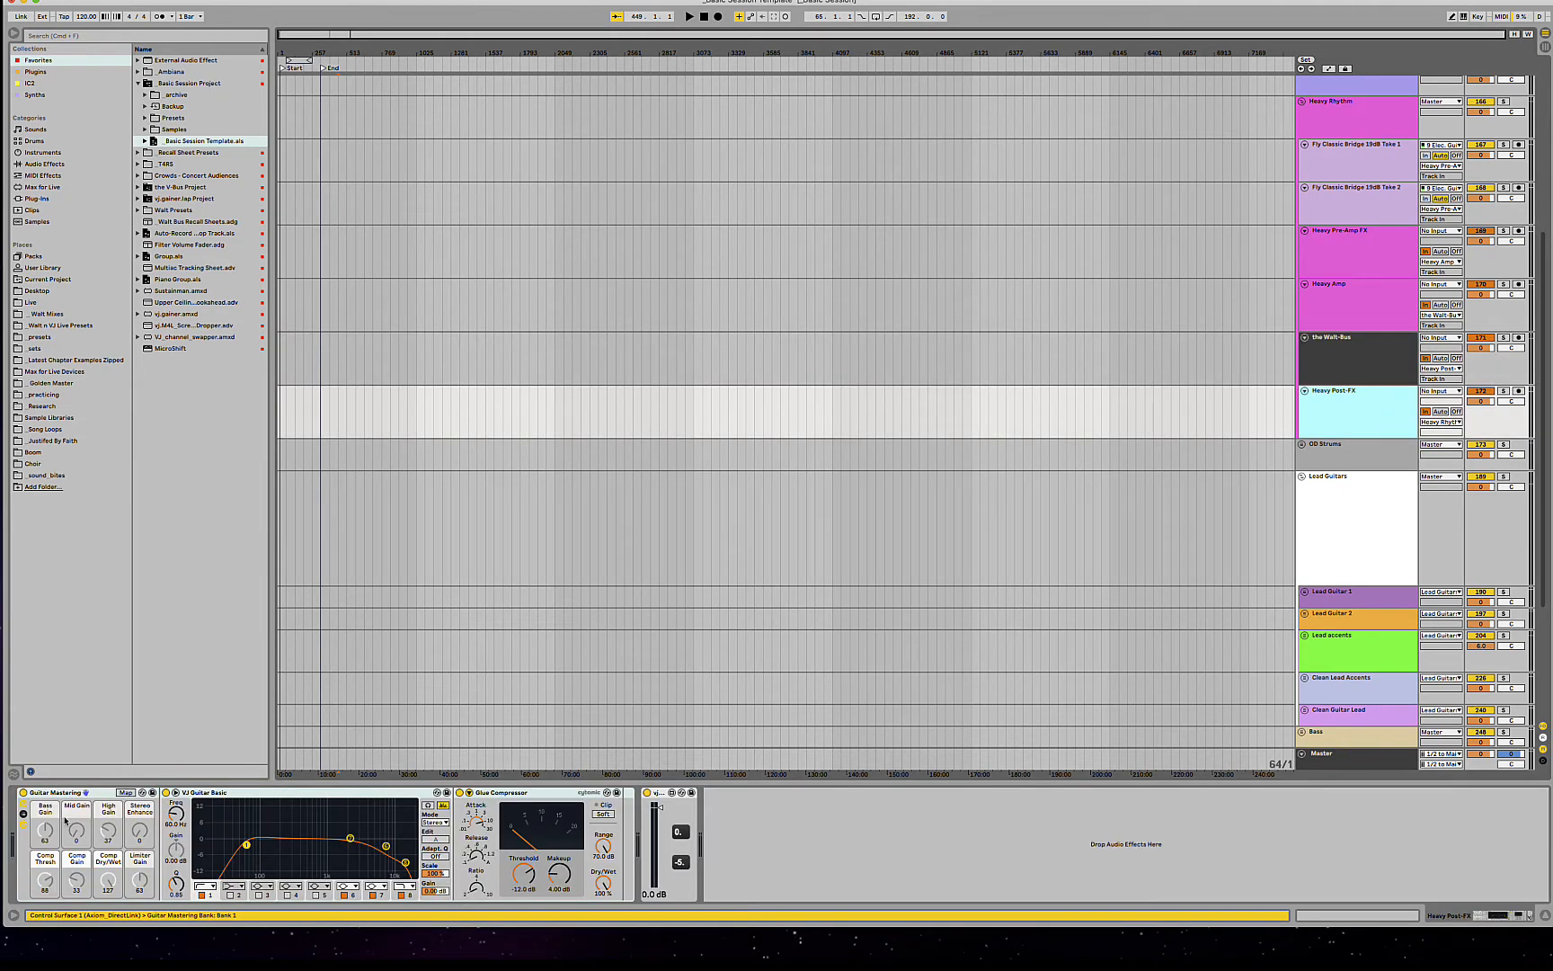
left_click(23, 793)
Step: Fold the Heavy Rhythm group and look over the remaining group tracks from Lead Guitars down to Falsetto Vox
left_click(1347, 532)
scroll(1354, 537, "up", 5)
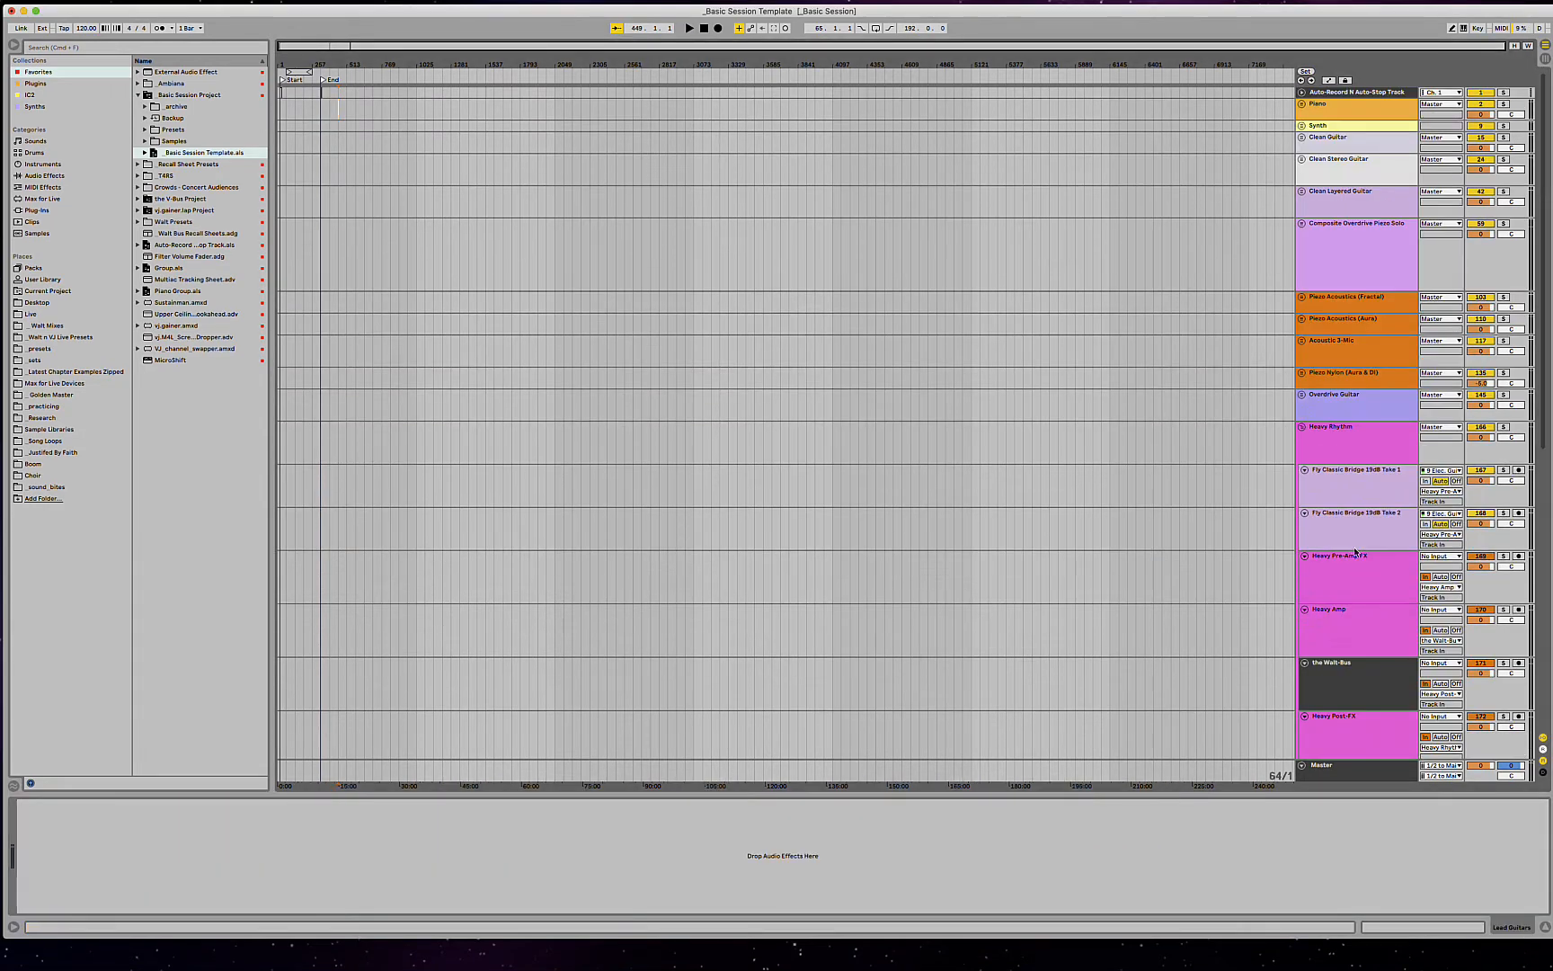
left_click(1302, 427)
scroll(1306, 505, "down", 4)
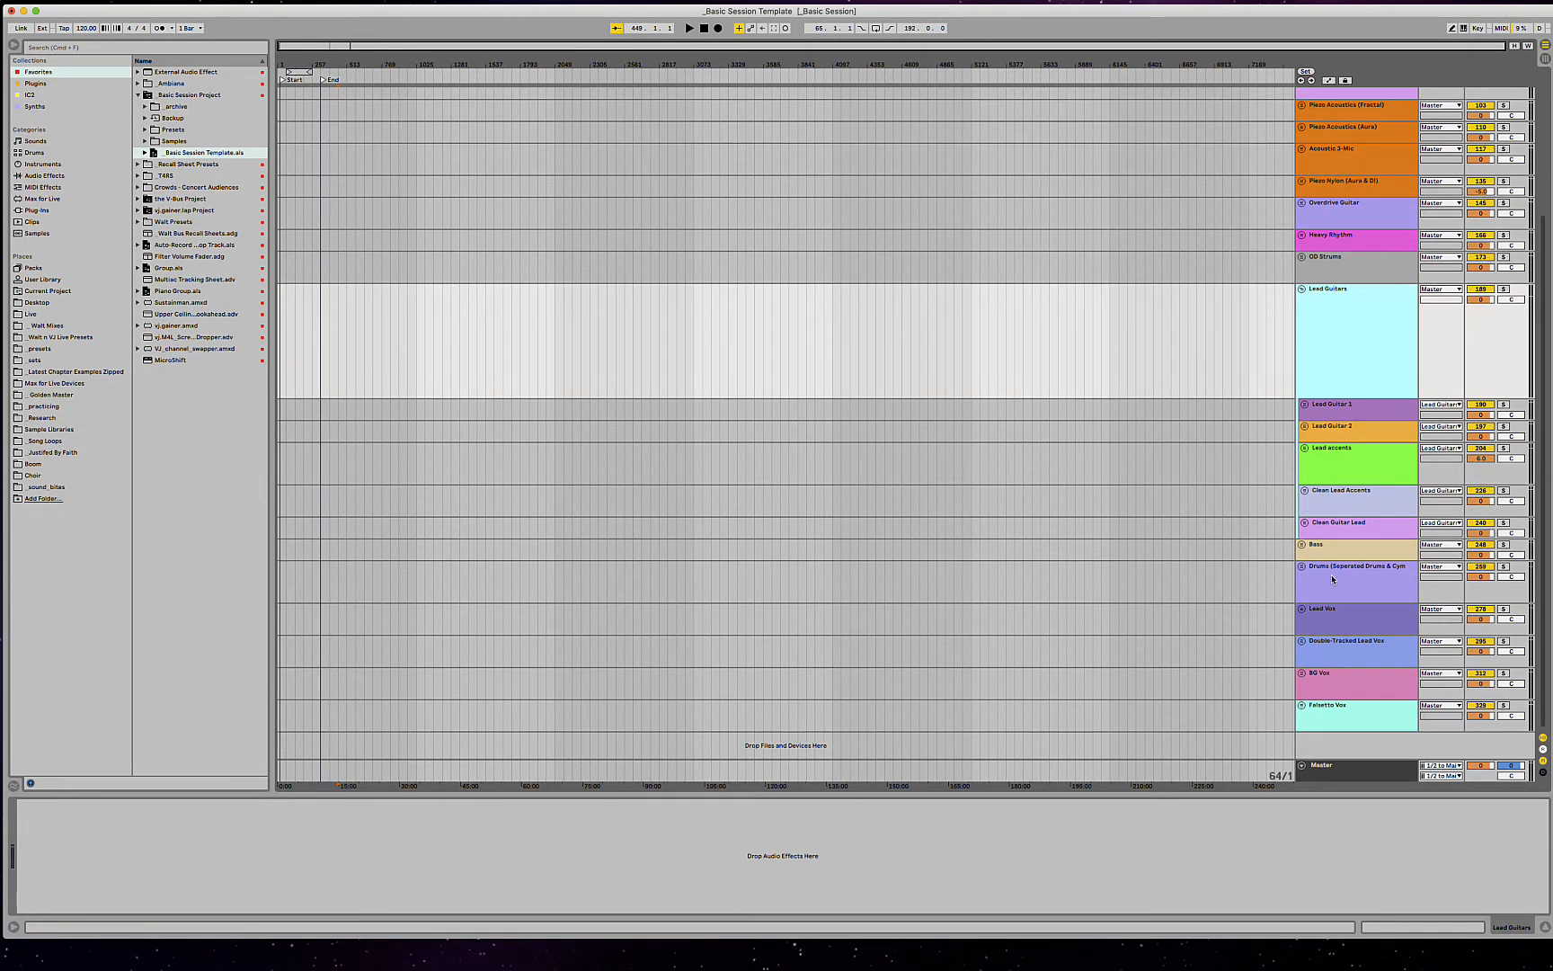
scroll(1332, 579, "up", 4)
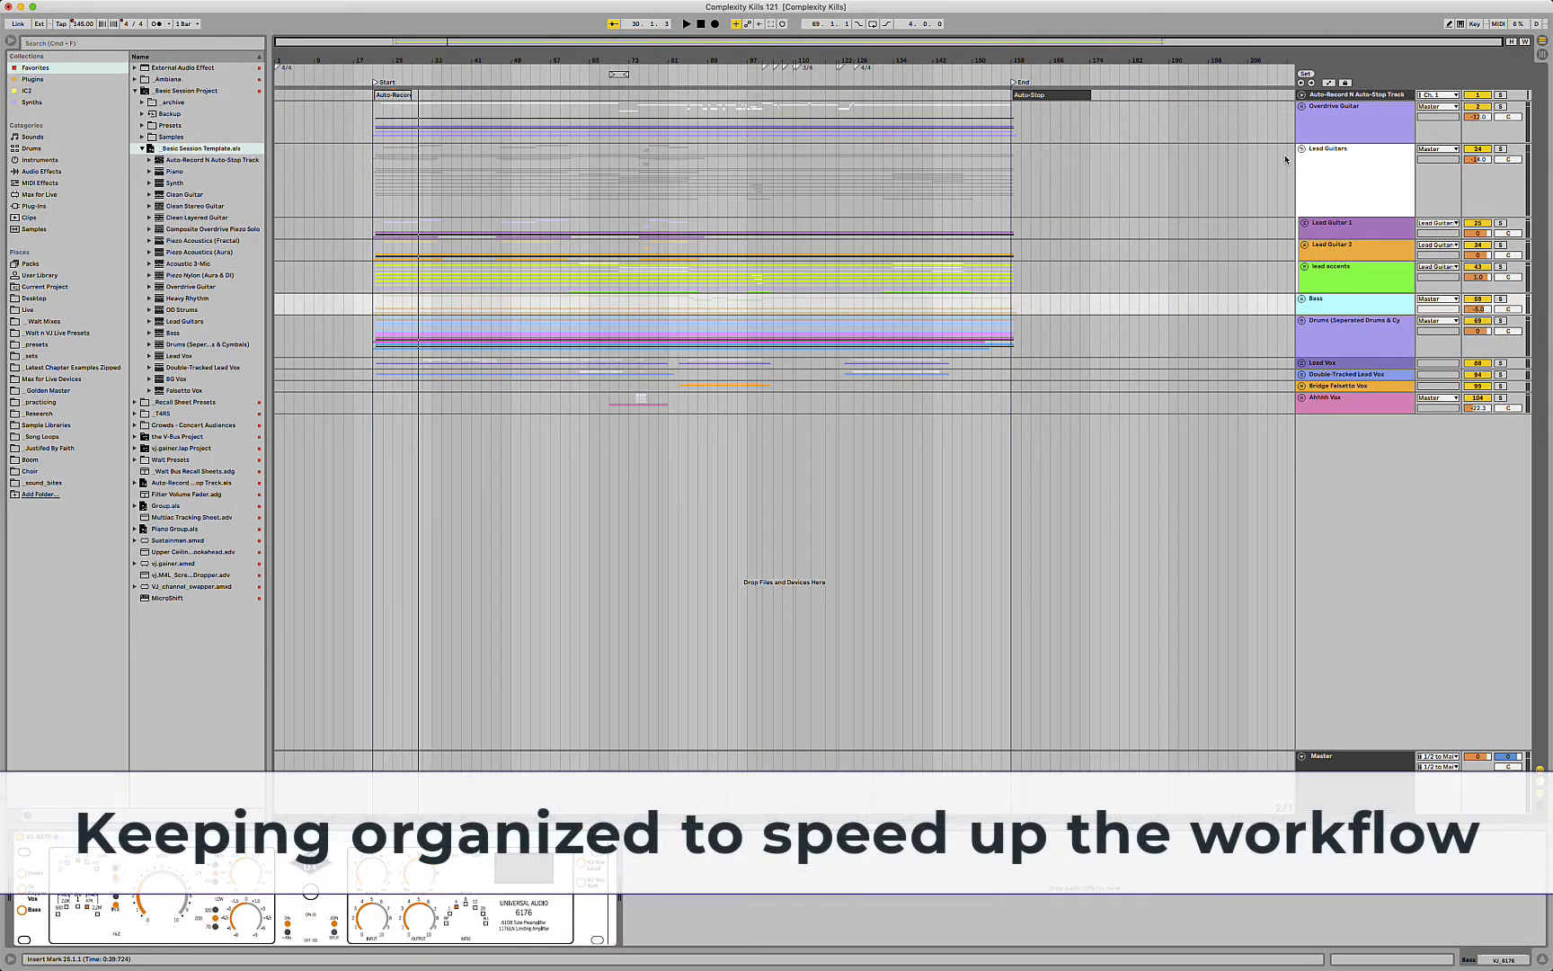
Step: Review the group tracks used in the Complexity Kills session, from Overdrive Guitar down to Ahhhh Vox
left_click(1324, 116)
left_click(1328, 148)
left_click(1339, 232)
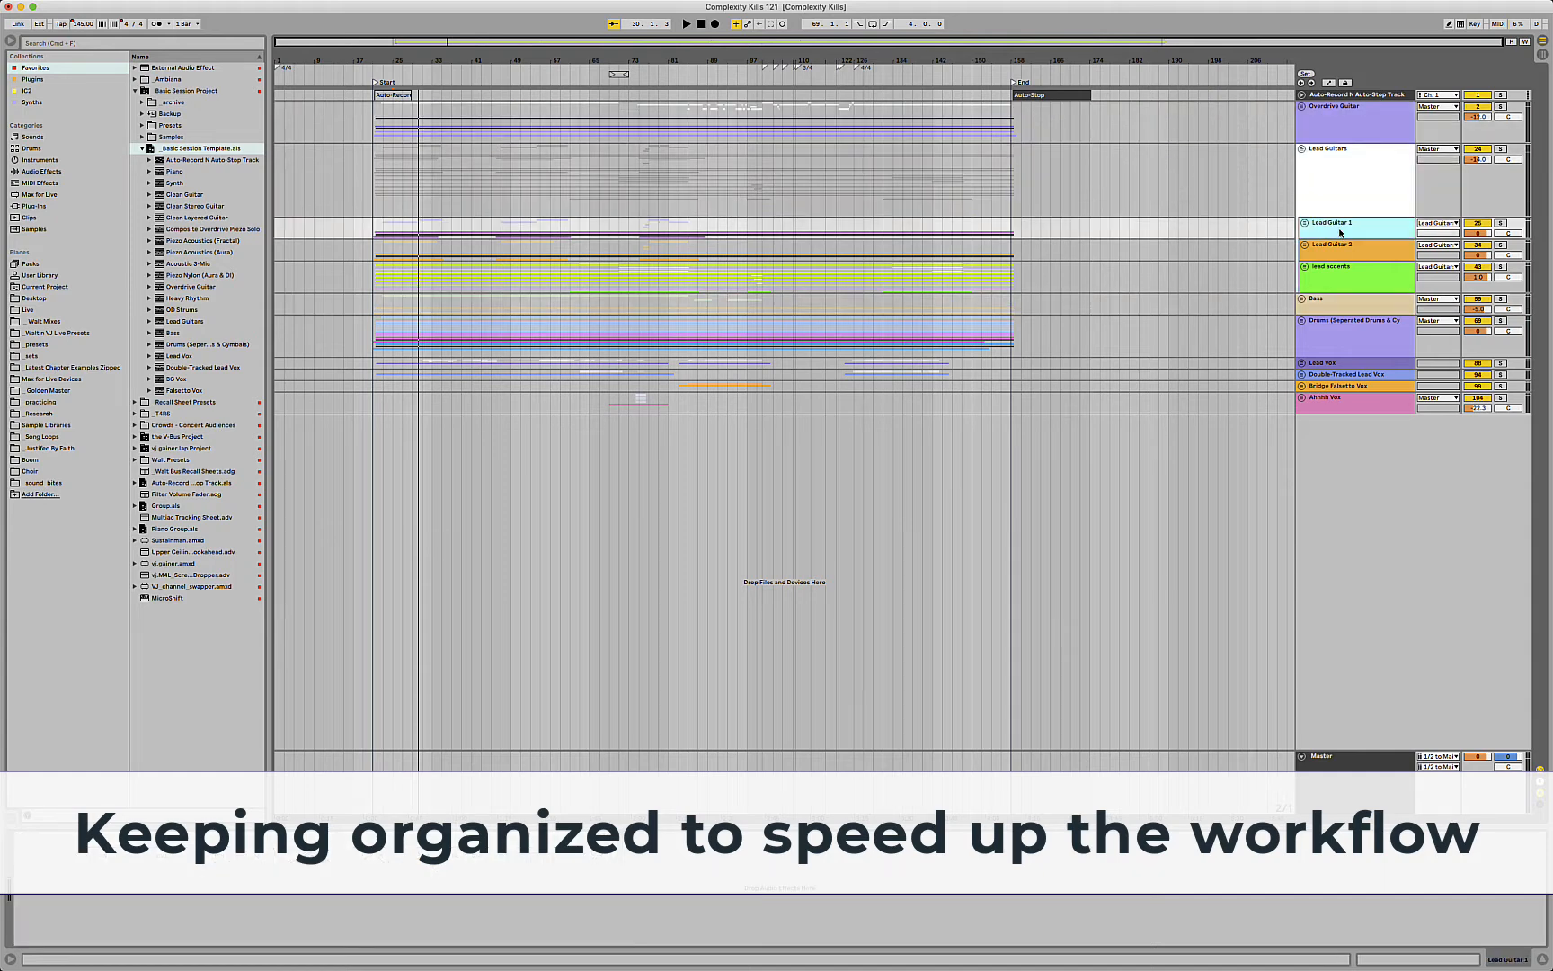
left_click(1339, 248)
left_click(1339, 272)
left_click(1341, 304)
left_click(1344, 332)
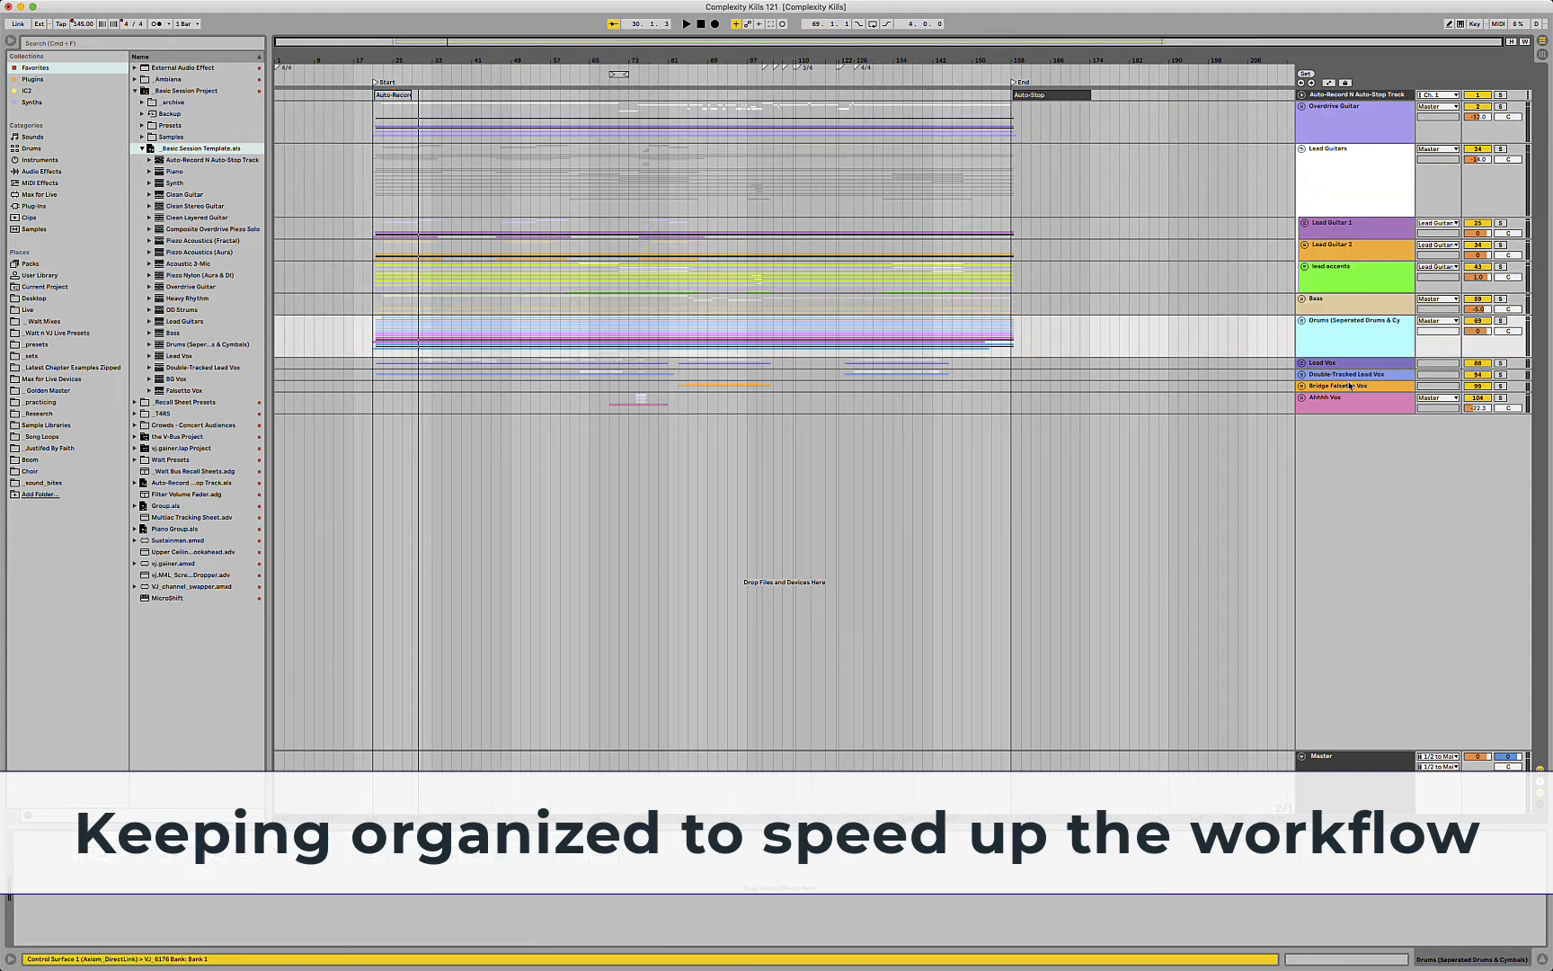
left_click(1344, 374)
left_click(1346, 401)
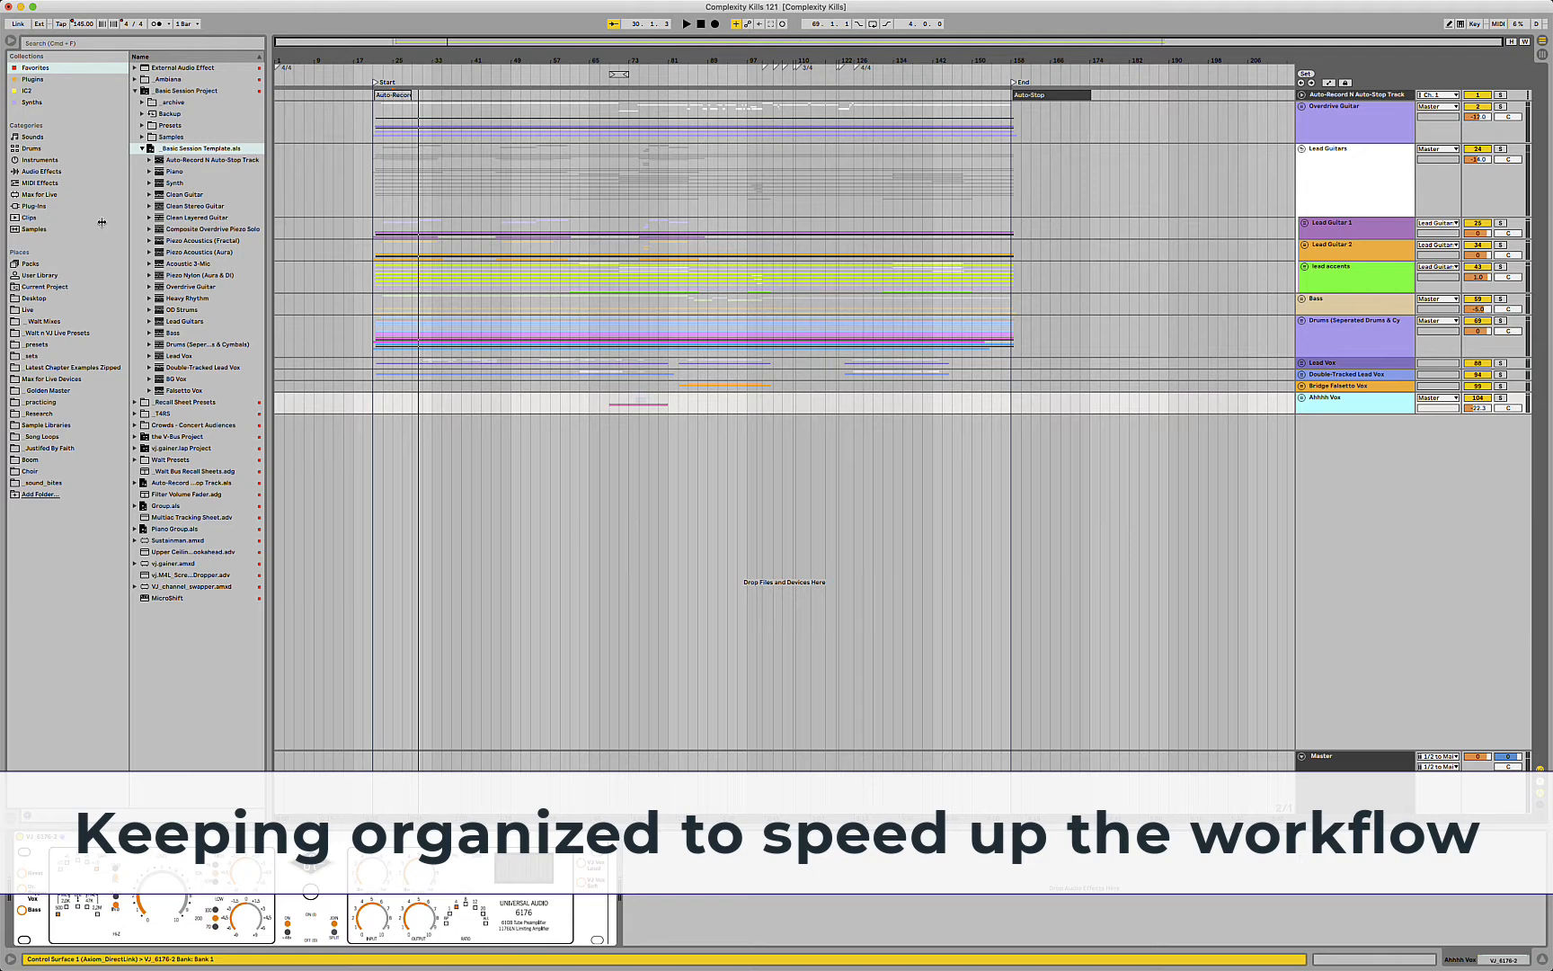
Step: Look through the group tracks stored inside _Basic Session Template.als in the browser, ending on BG Vox
left_click(168, 186)
left_click(176, 149)
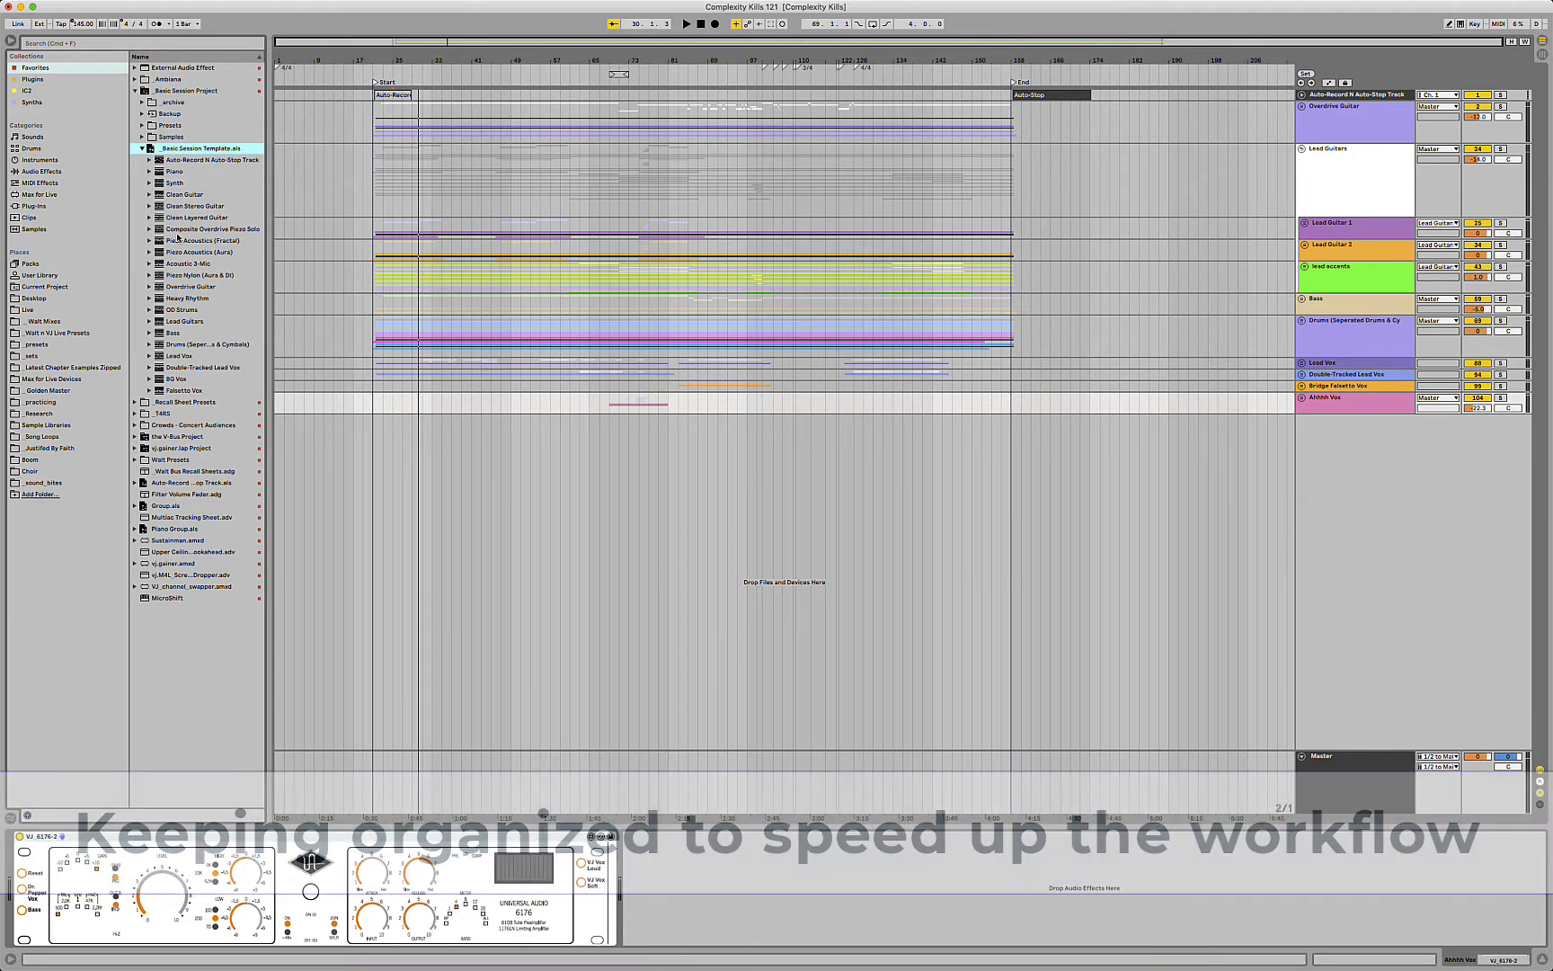
left_click(178, 230)
left_click(186, 322)
left_click(178, 275)
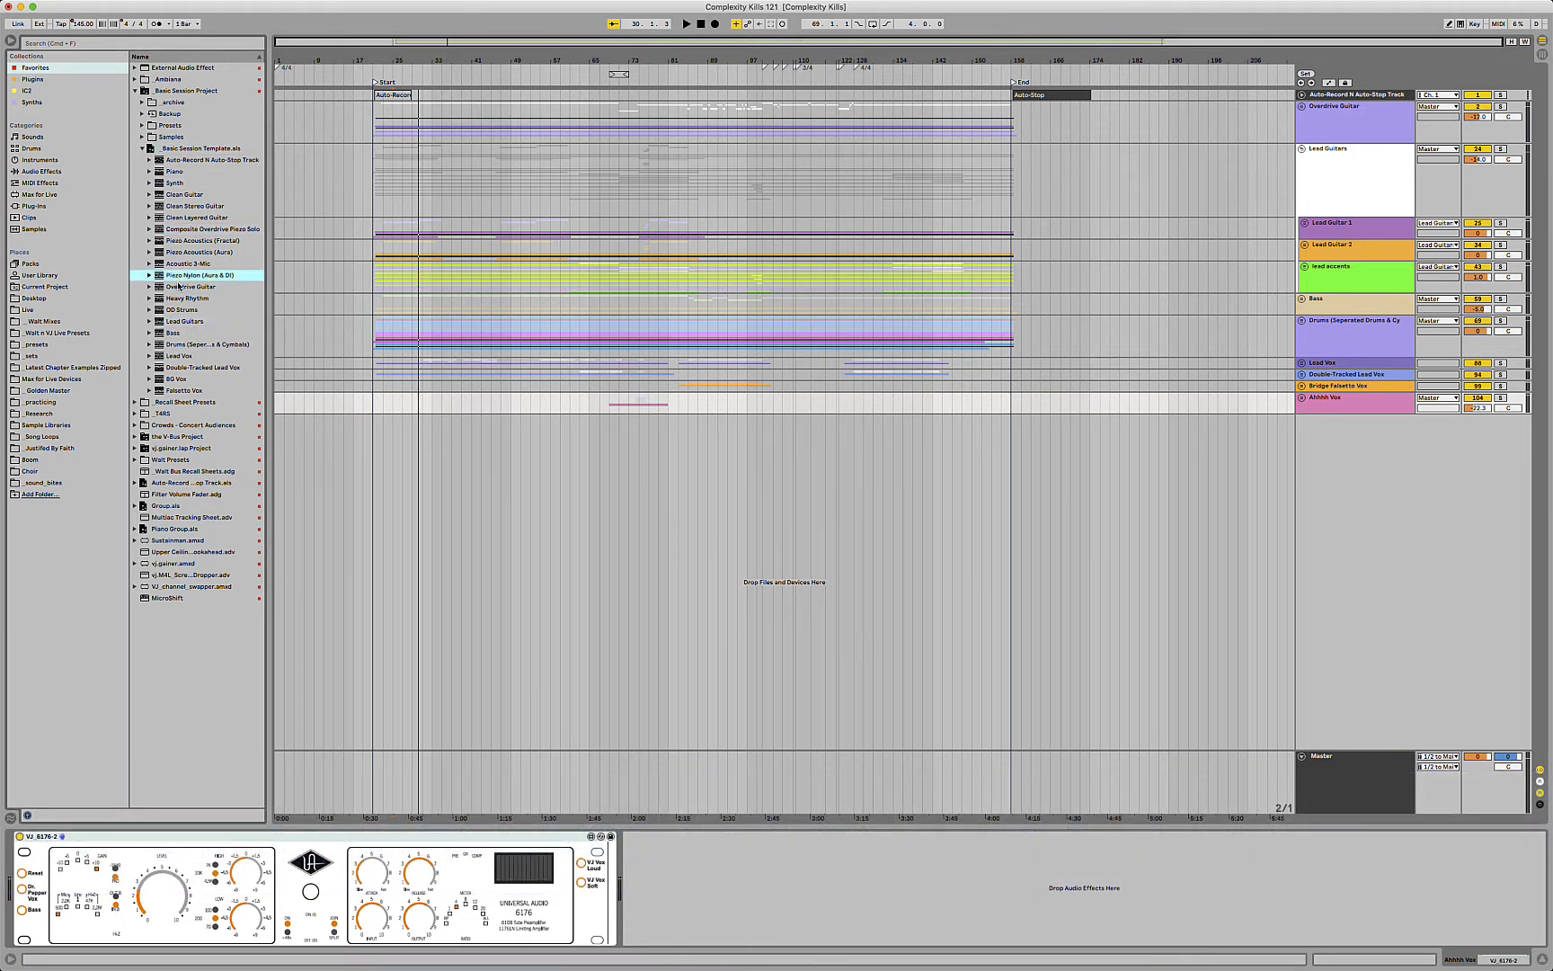
left_click(171, 390)
left_click(170, 378)
left_click(170, 358)
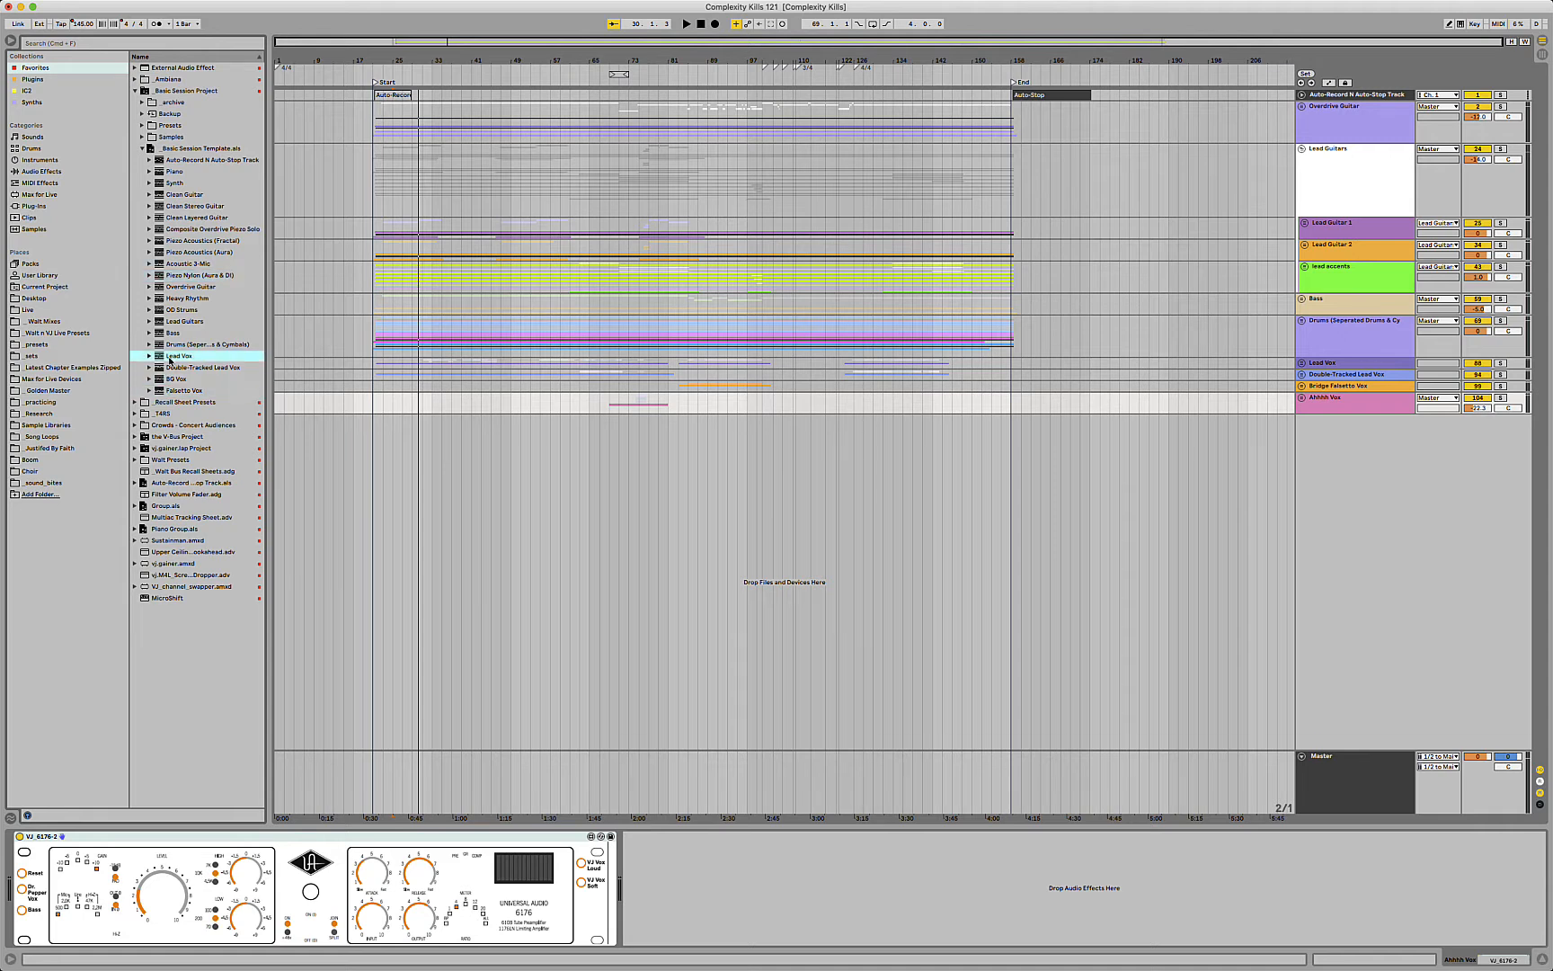
left_click(181, 380)
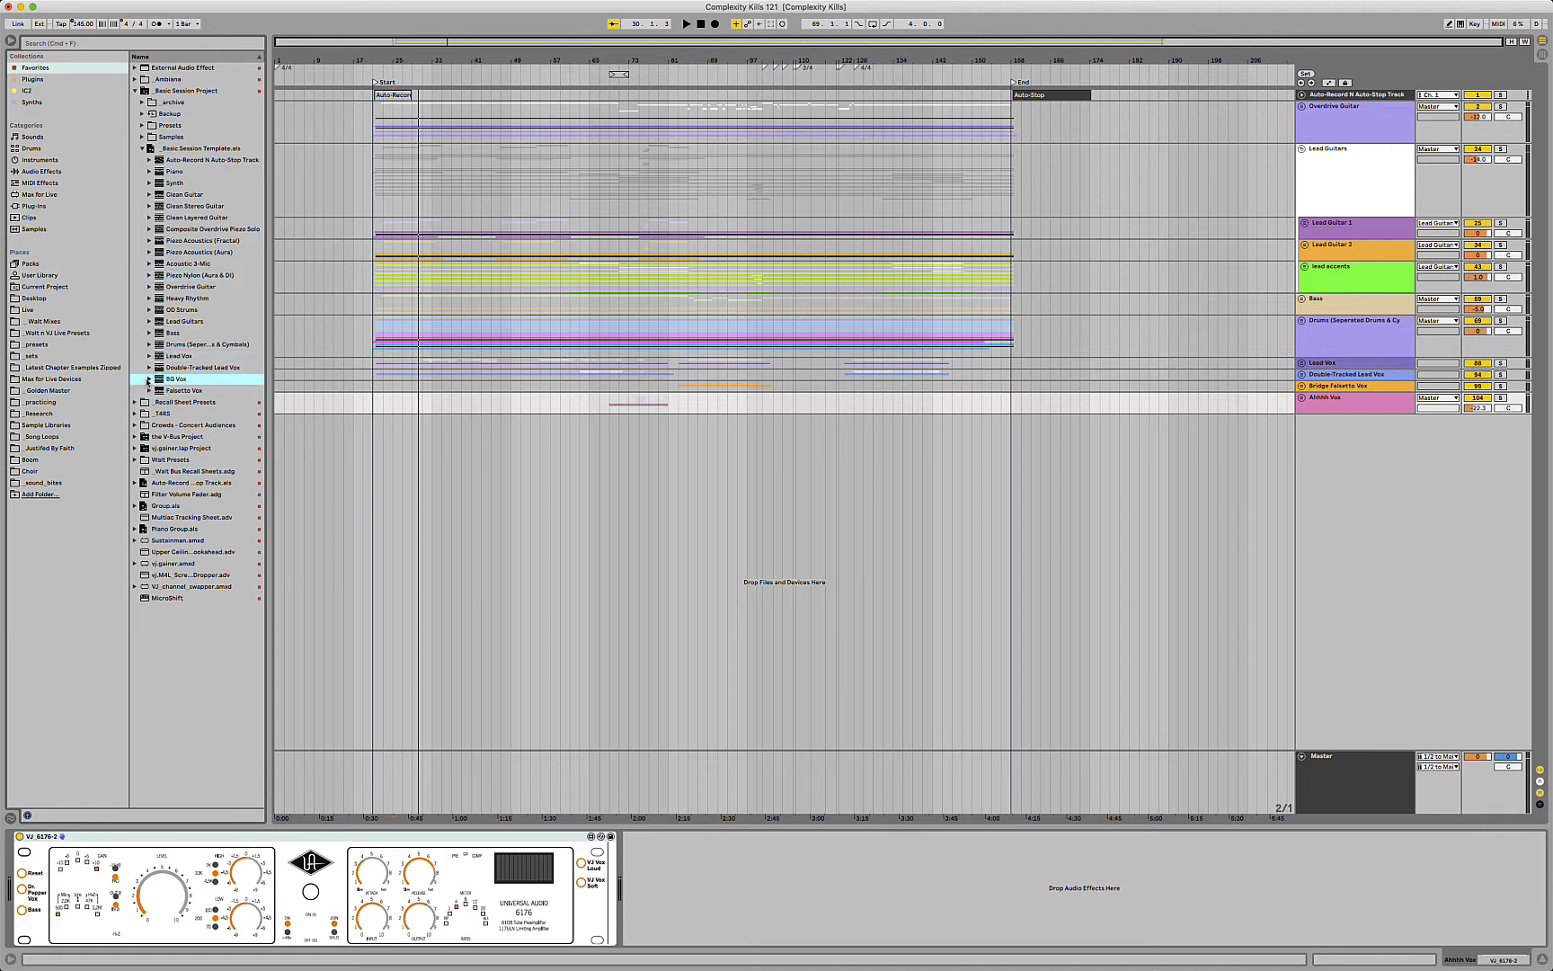
Step: Unfold the Bass group and examine the VJ_6176 recall device stored on it
left_click(1330, 304)
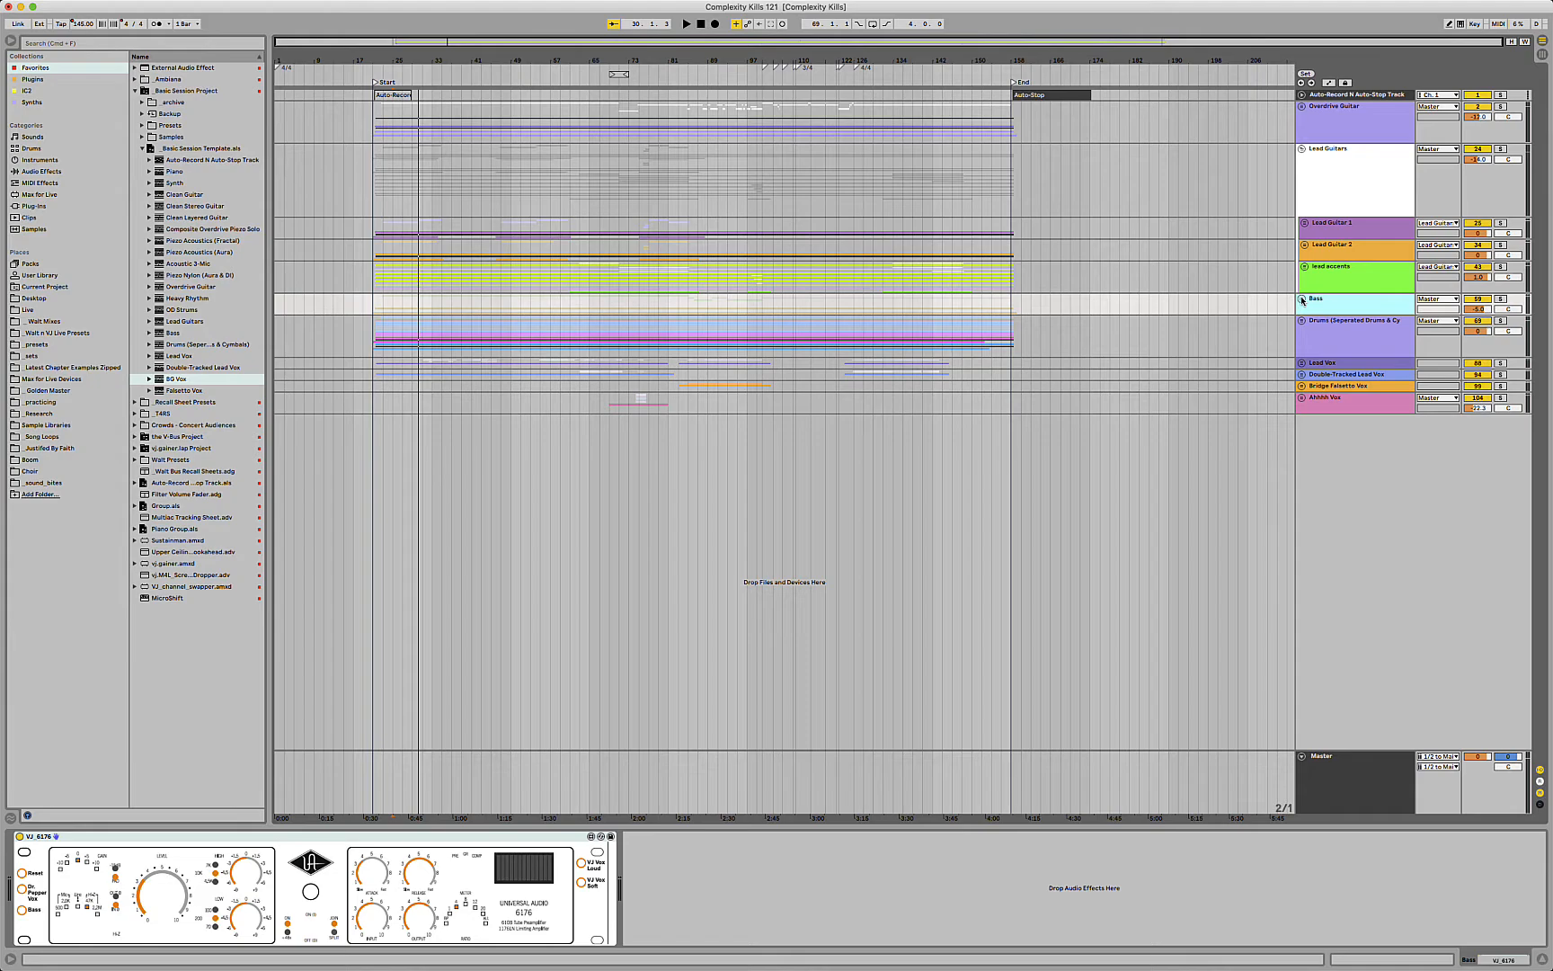
left_click(279, 839)
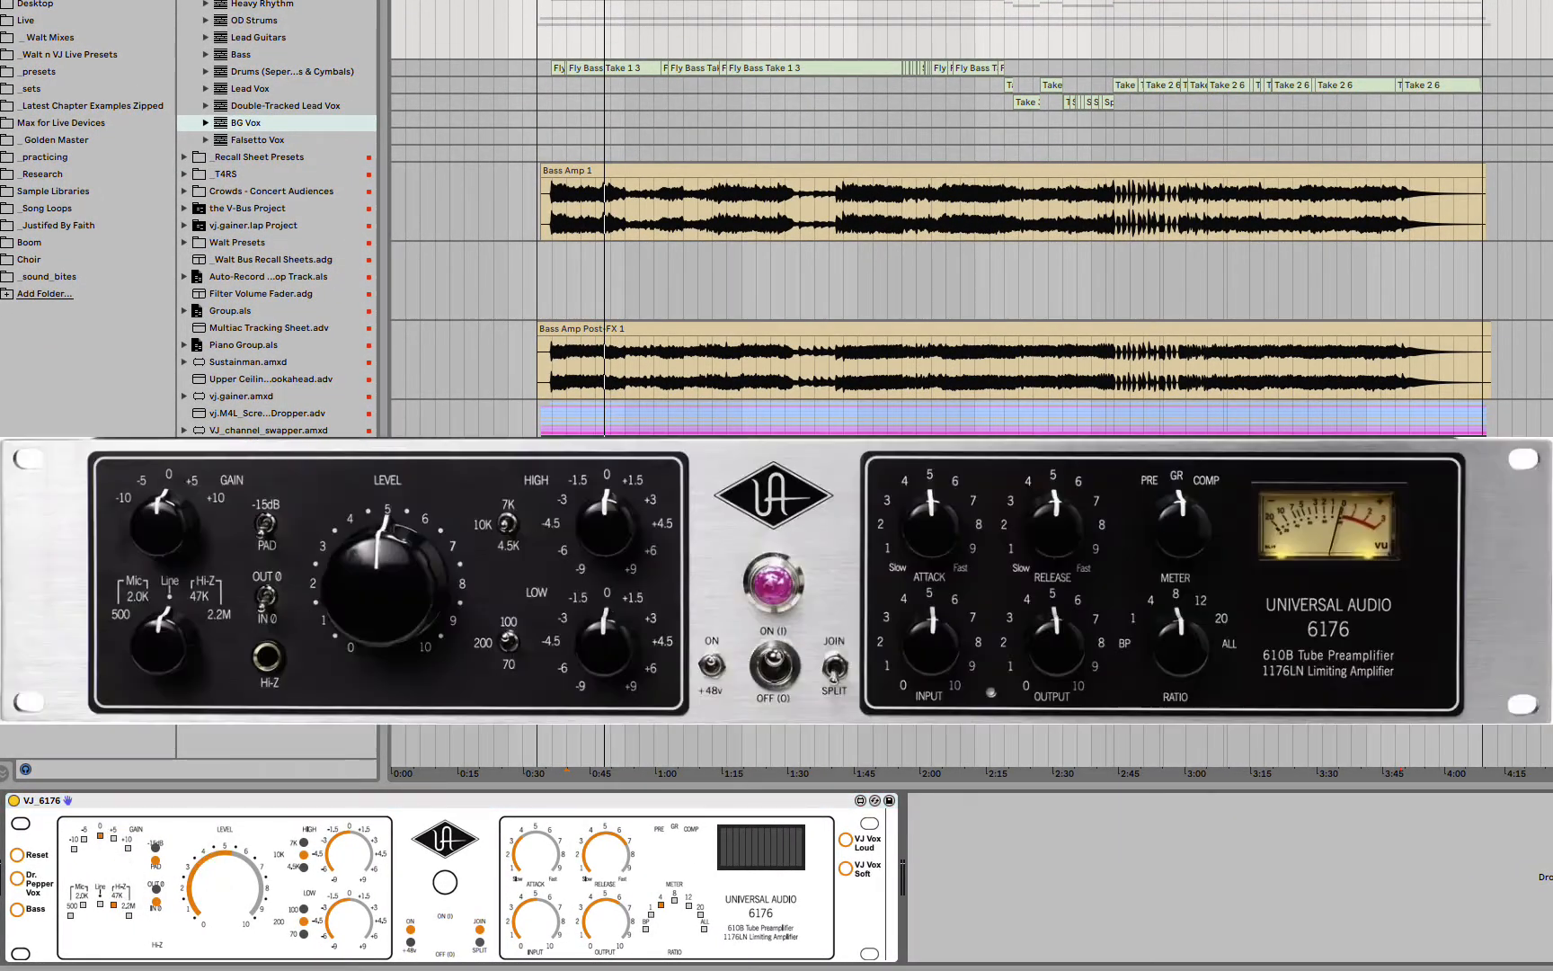
left_click(16, 879)
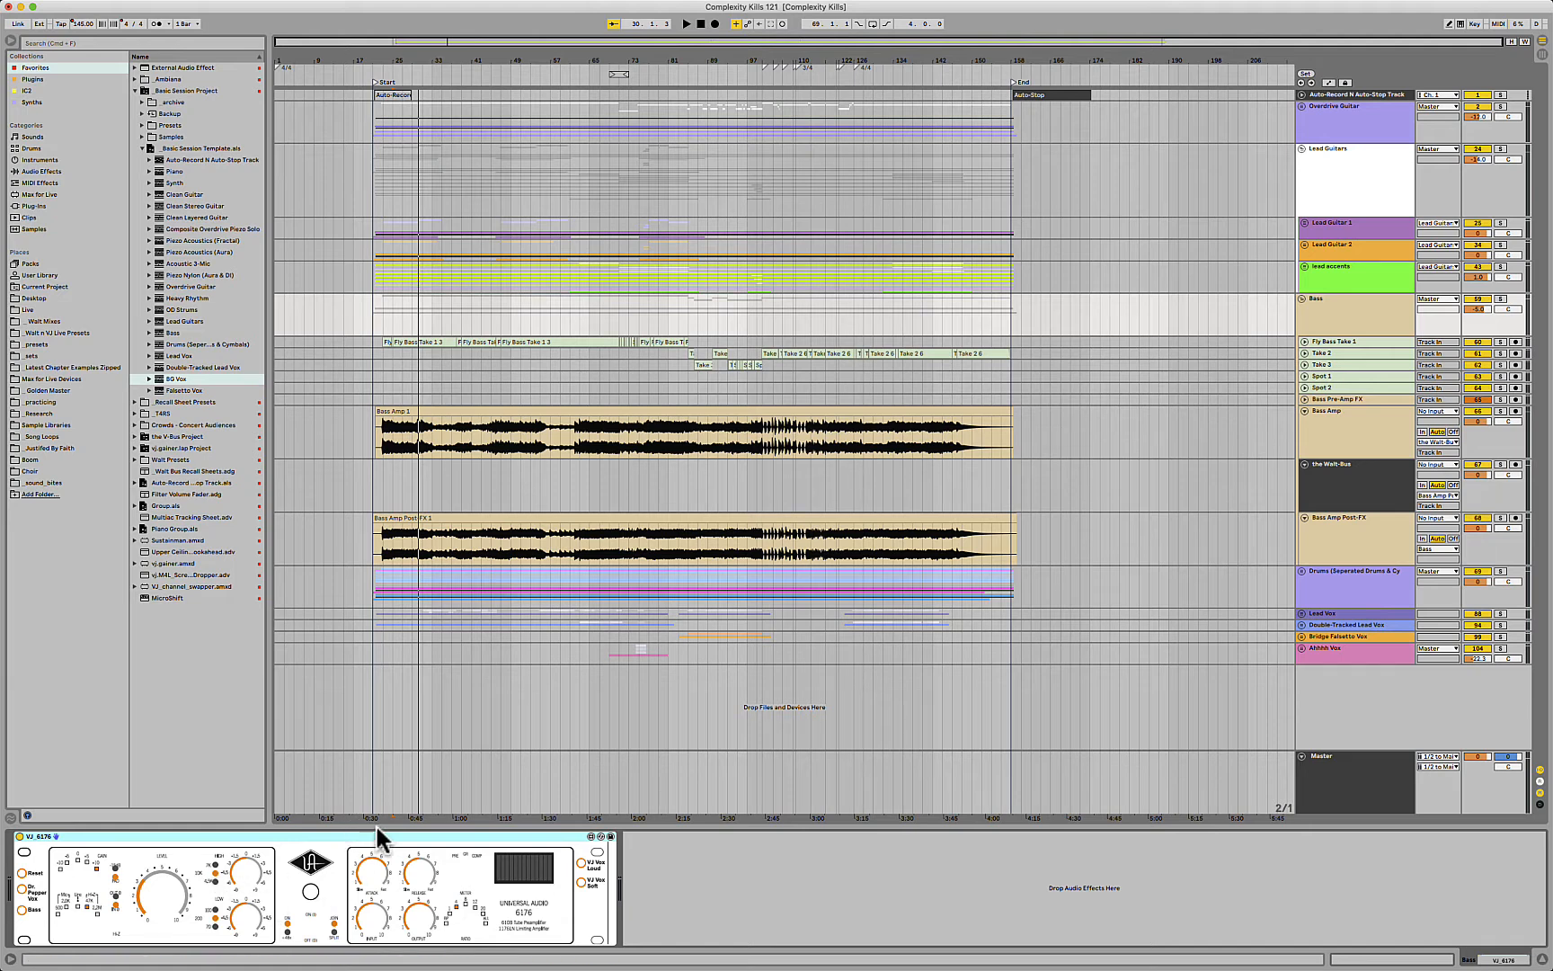
Step: Expand the Fly Bass Take 1 track to view its waveform and collapse it again
left_click(1324, 342)
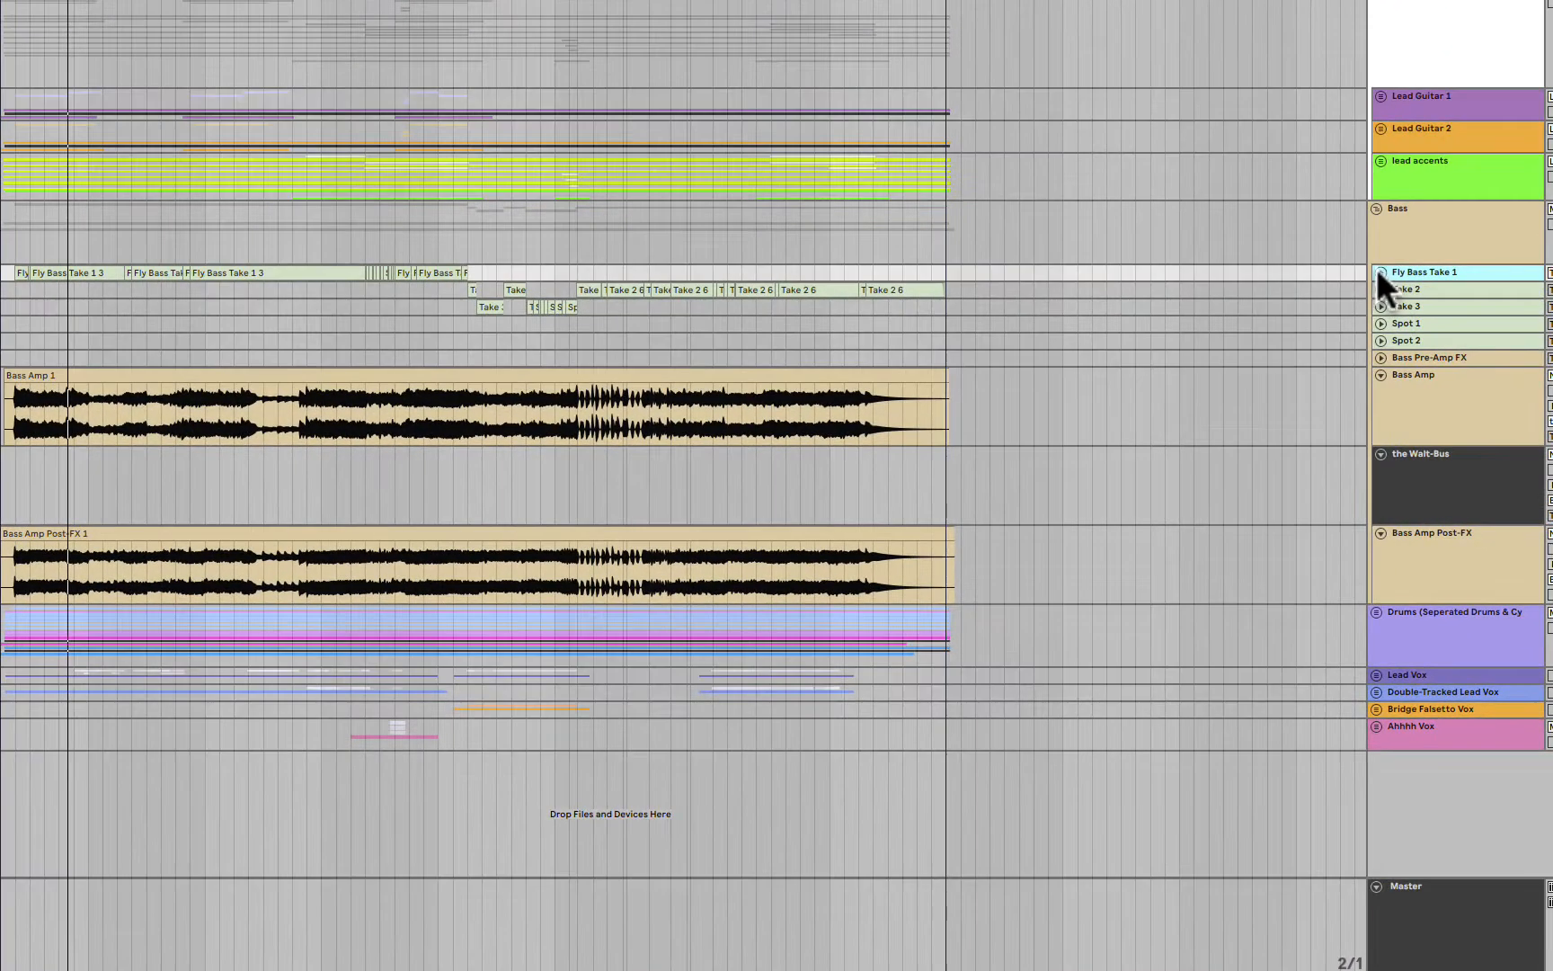
left_click(1357, 293)
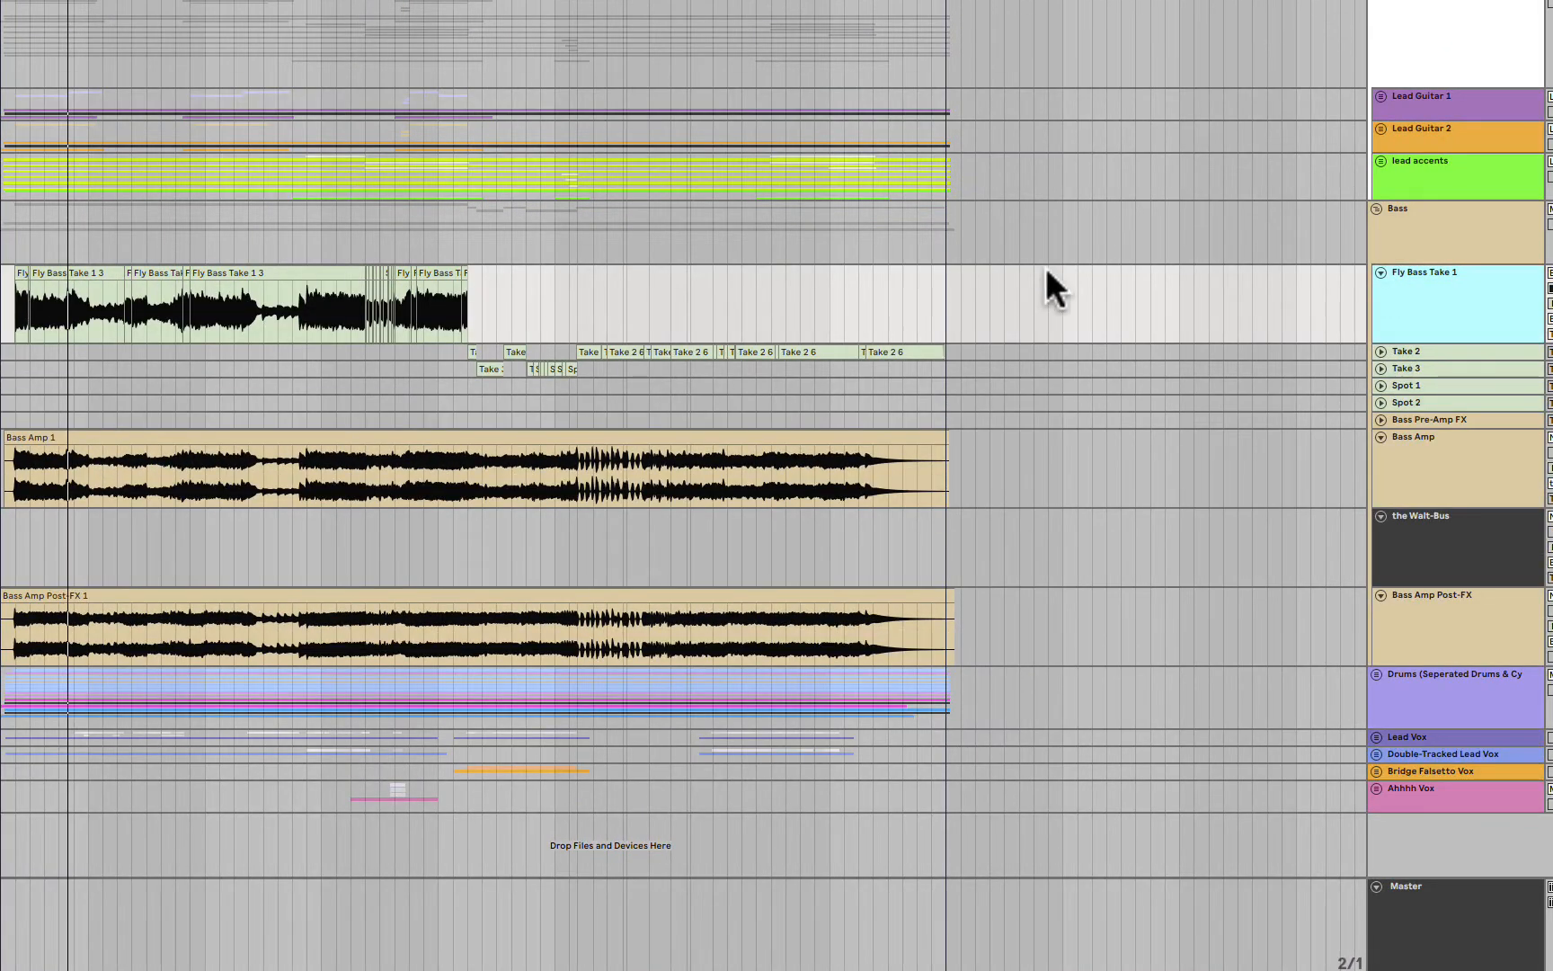
left_click(1378, 273)
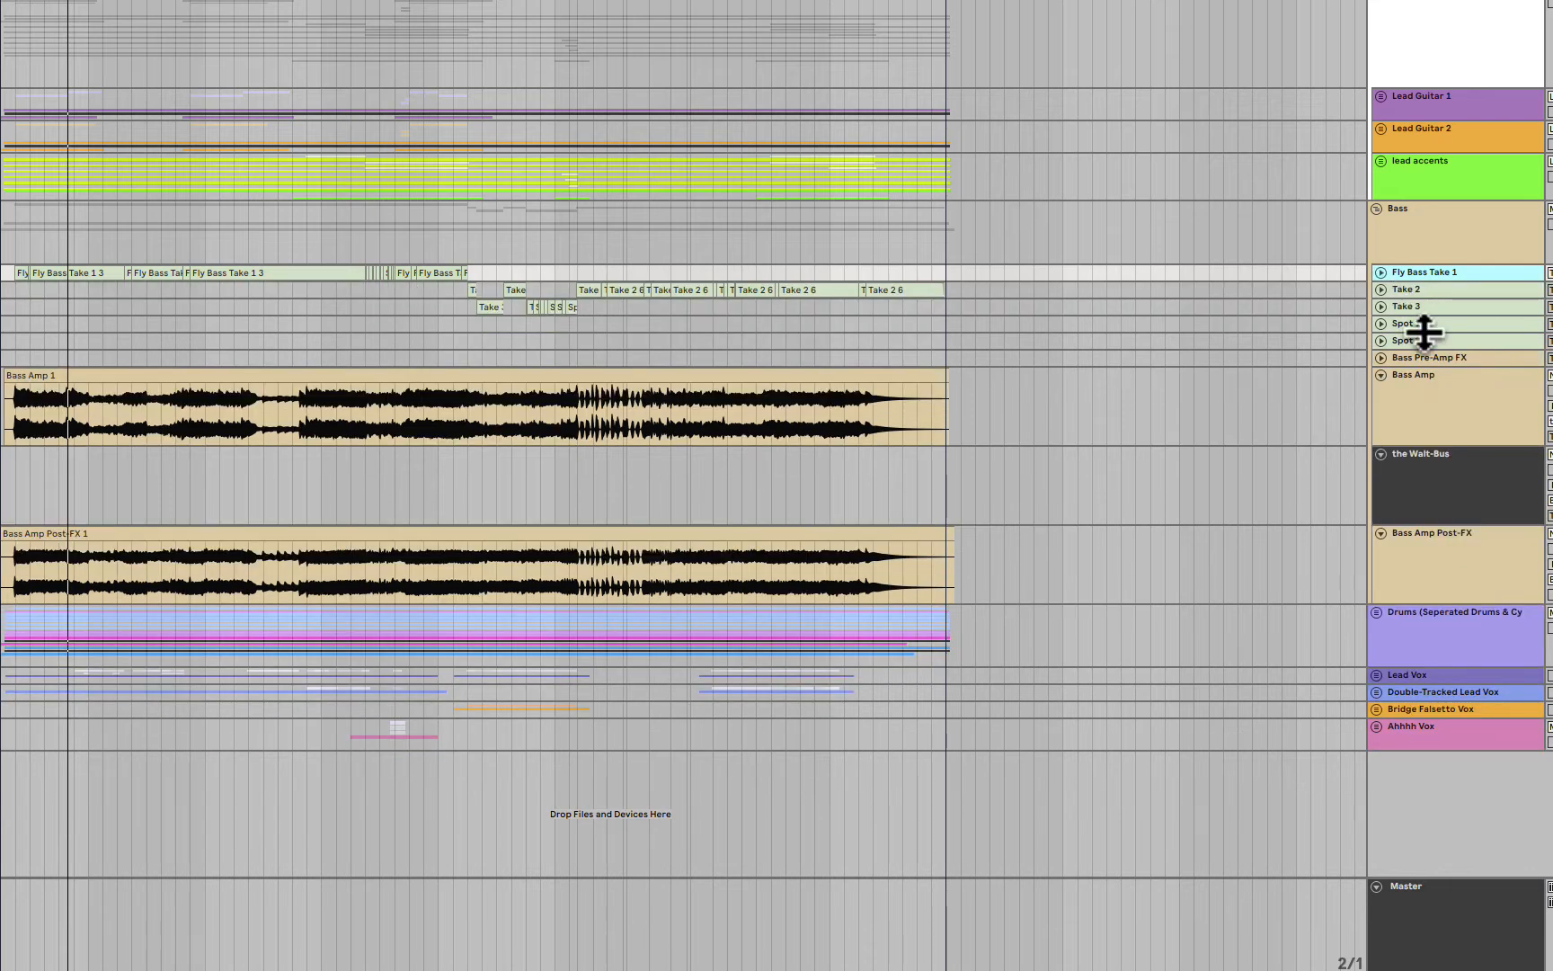
Step: Inspect the Bass Amp track and its clip, and set monitoring to In on the Walt-Bus and Bass Amp Post-FX tracks
left_click(1428, 384)
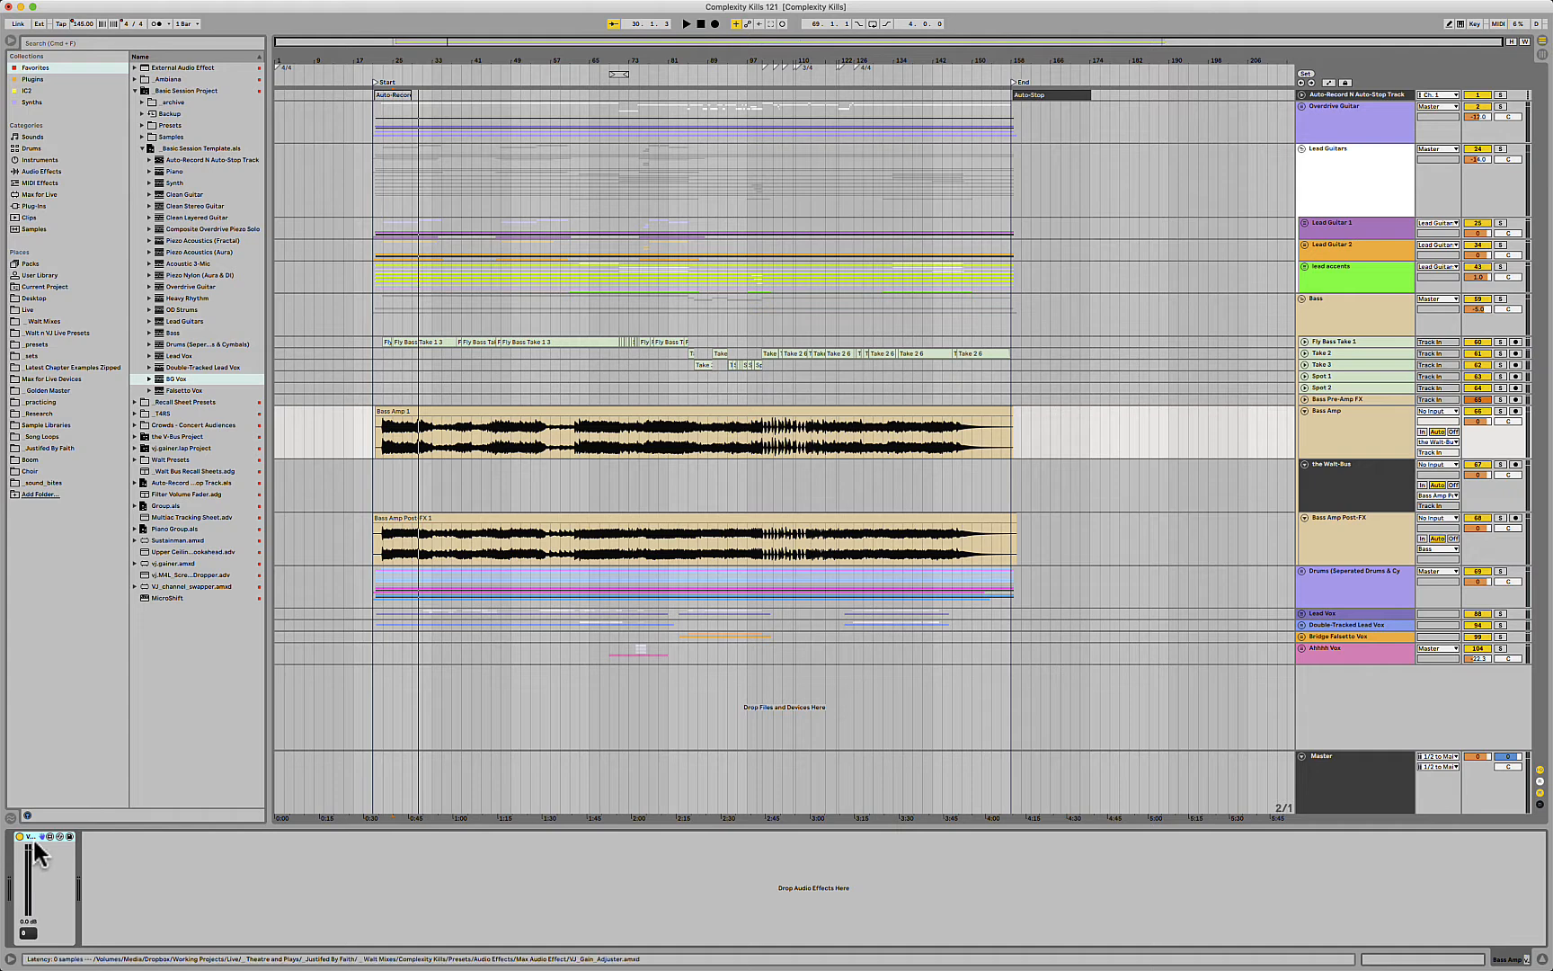
left_click(392, 412)
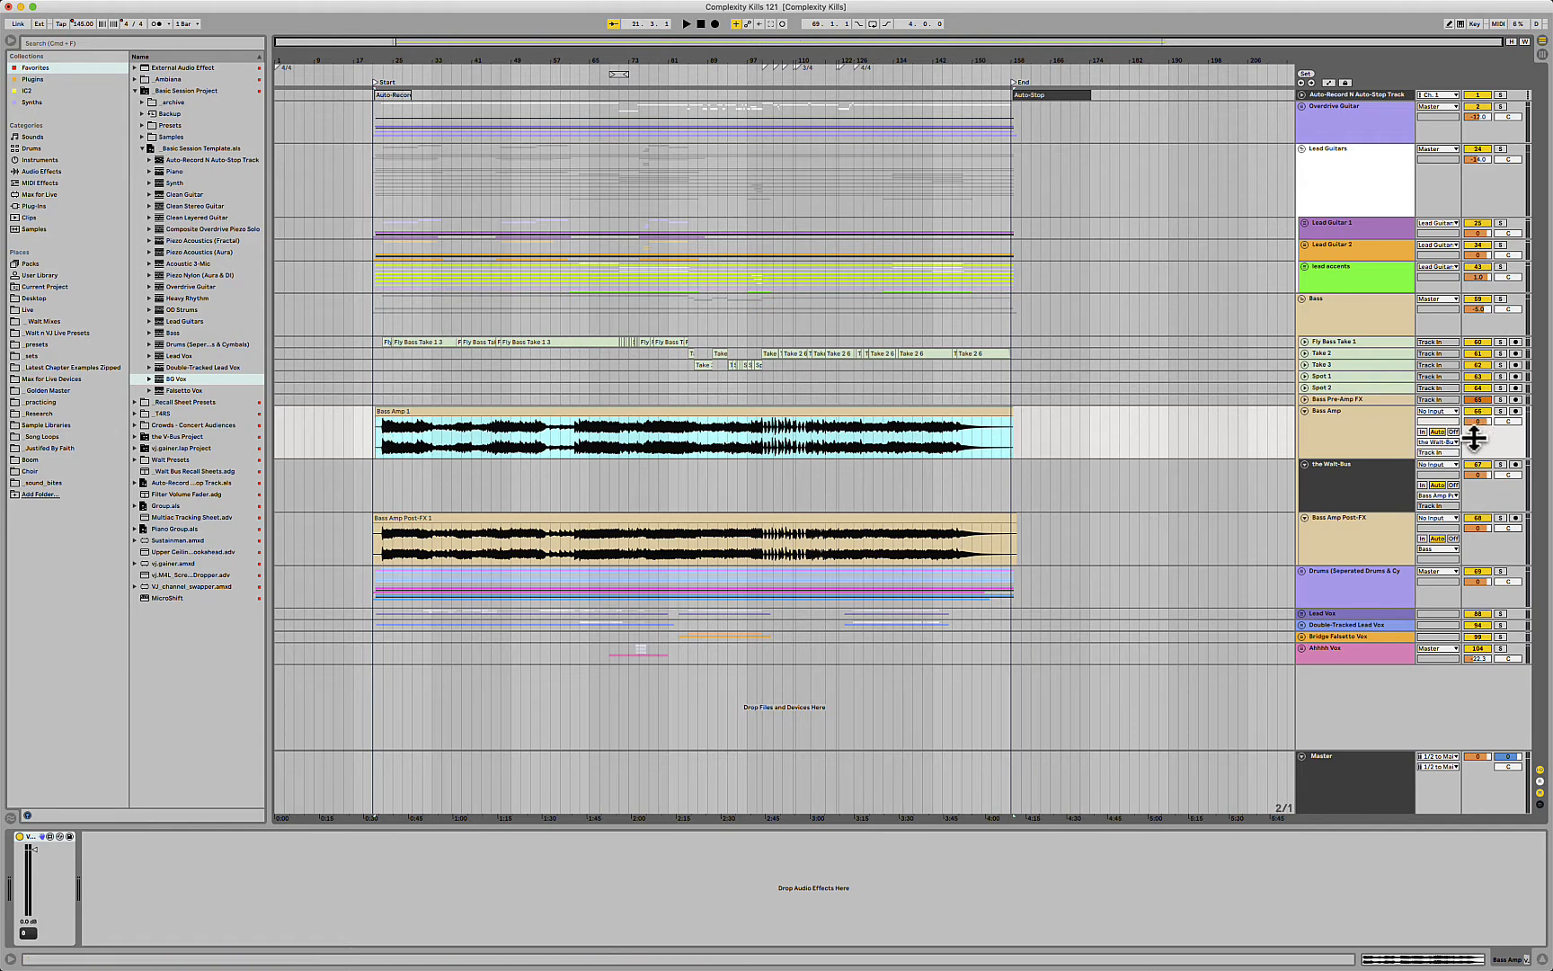
left_click(1422, 537)
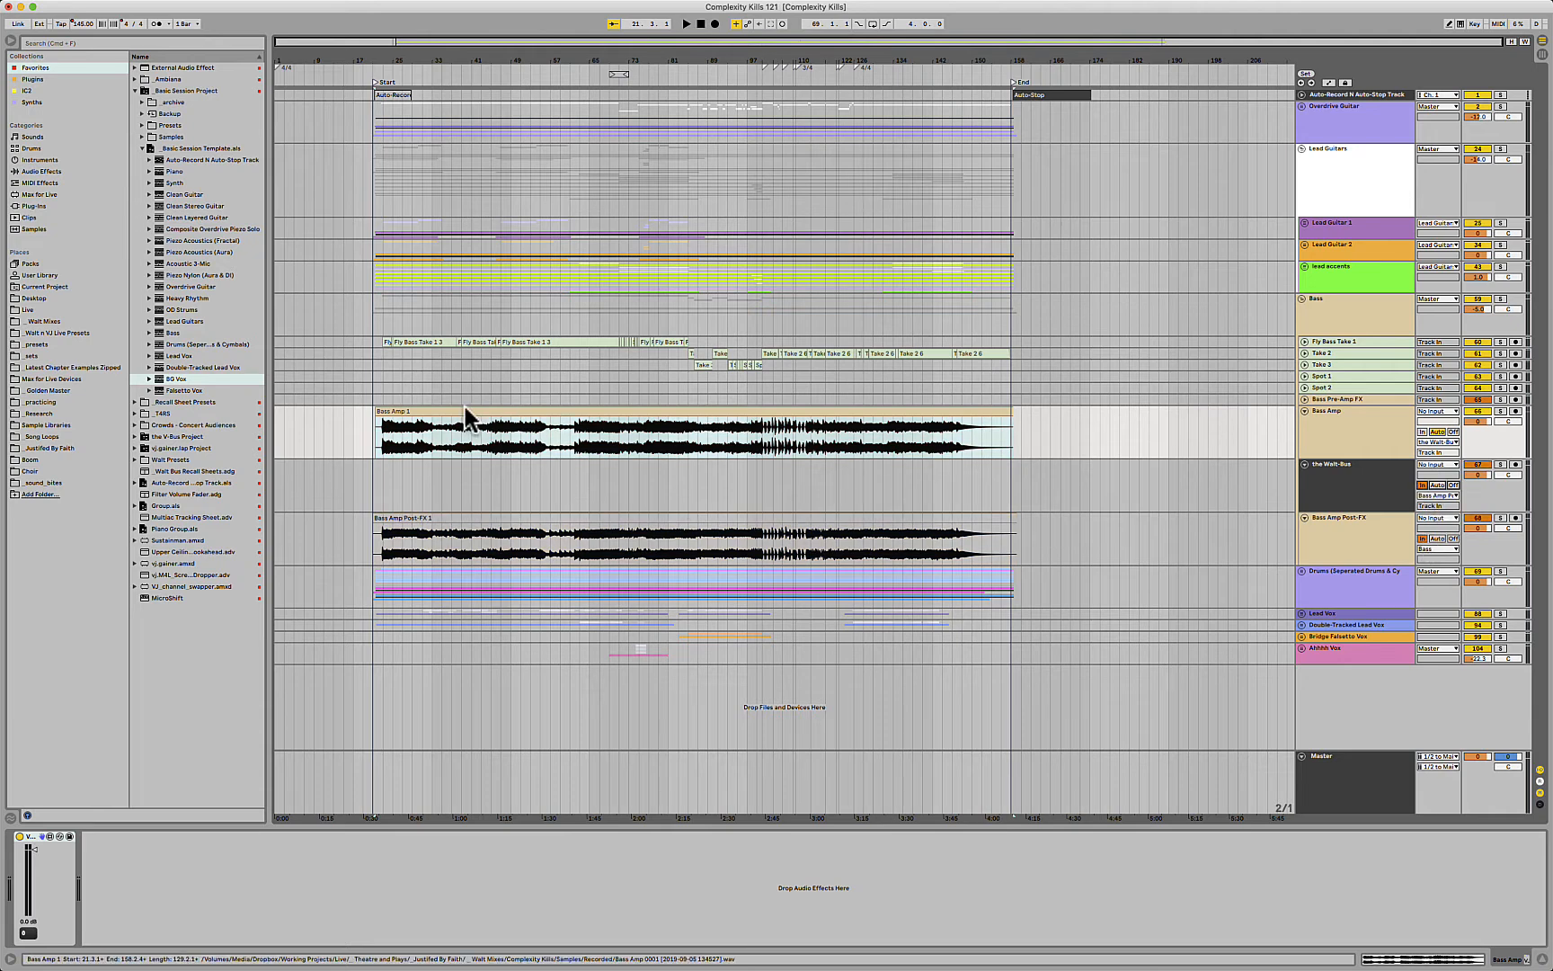
Step: Solo the Bass group and audition it from bar 33 through the live-monitored Walt-Bus and Post-FX tracks
left_click(381, 437)
left_click(381, 437)
key("space")
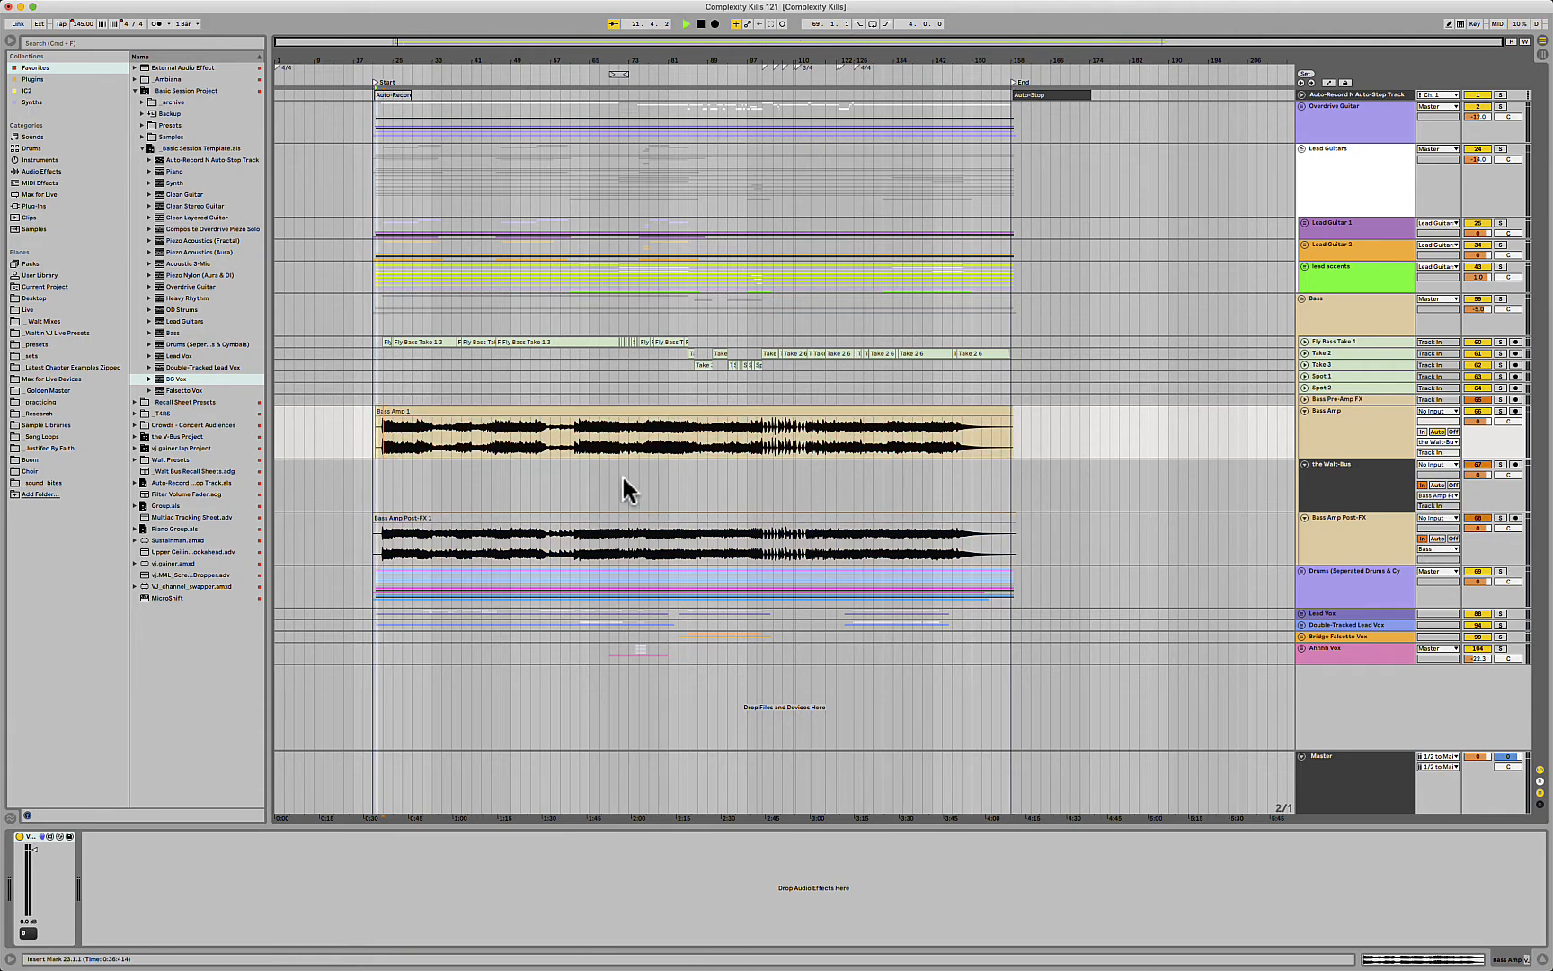
key("space")
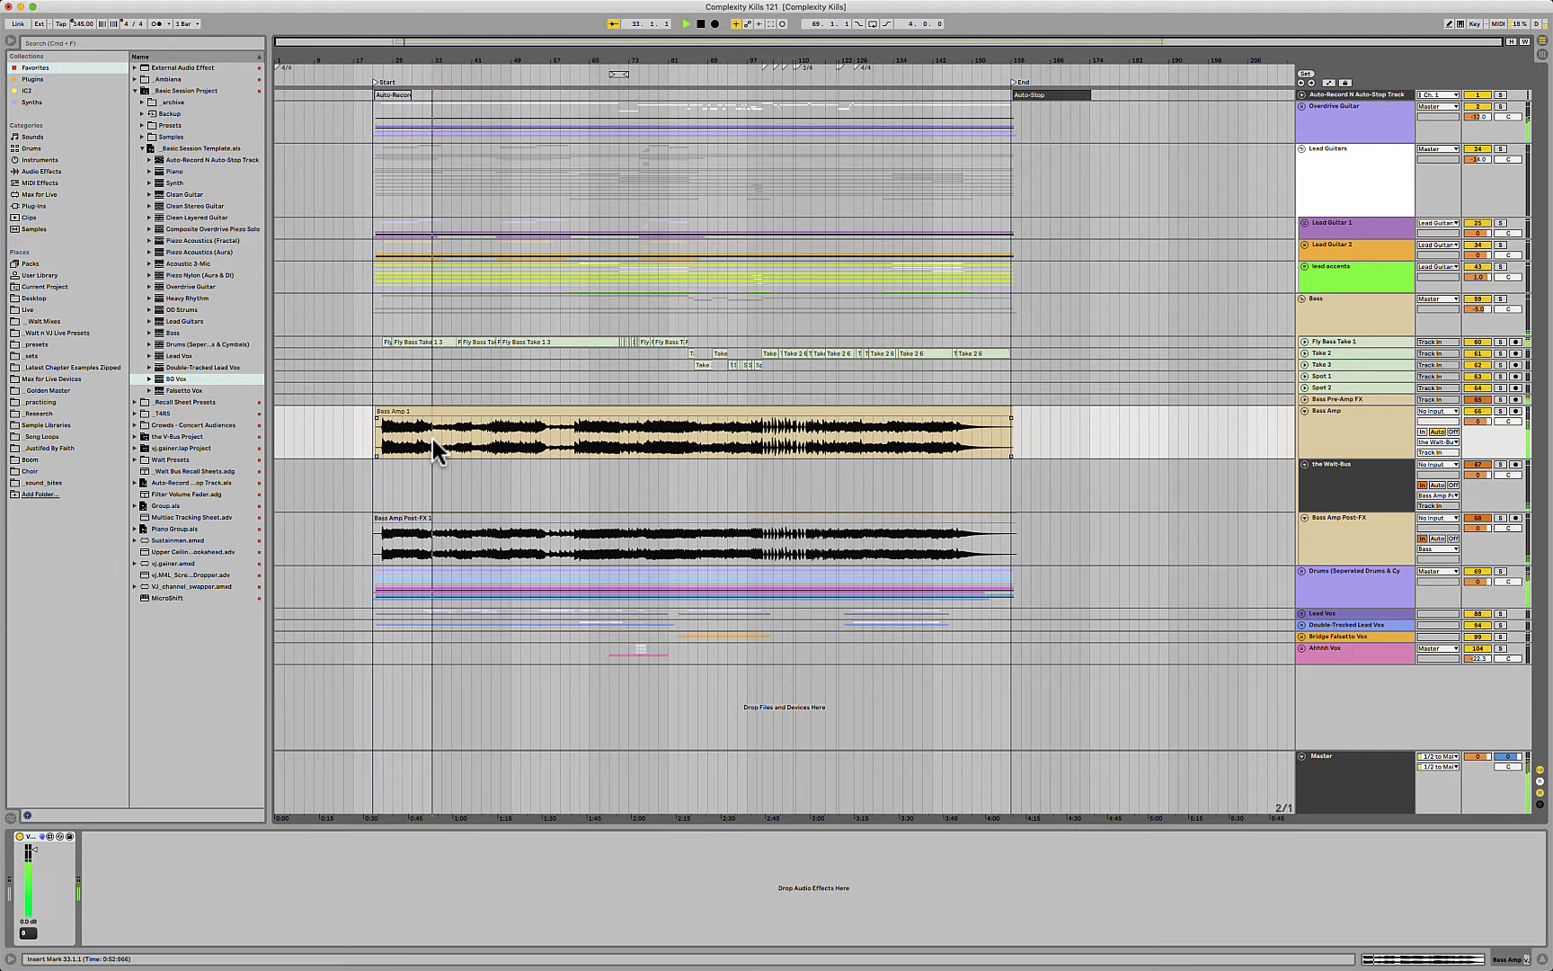
left_click(433, 437)
left_click(1500, 298)
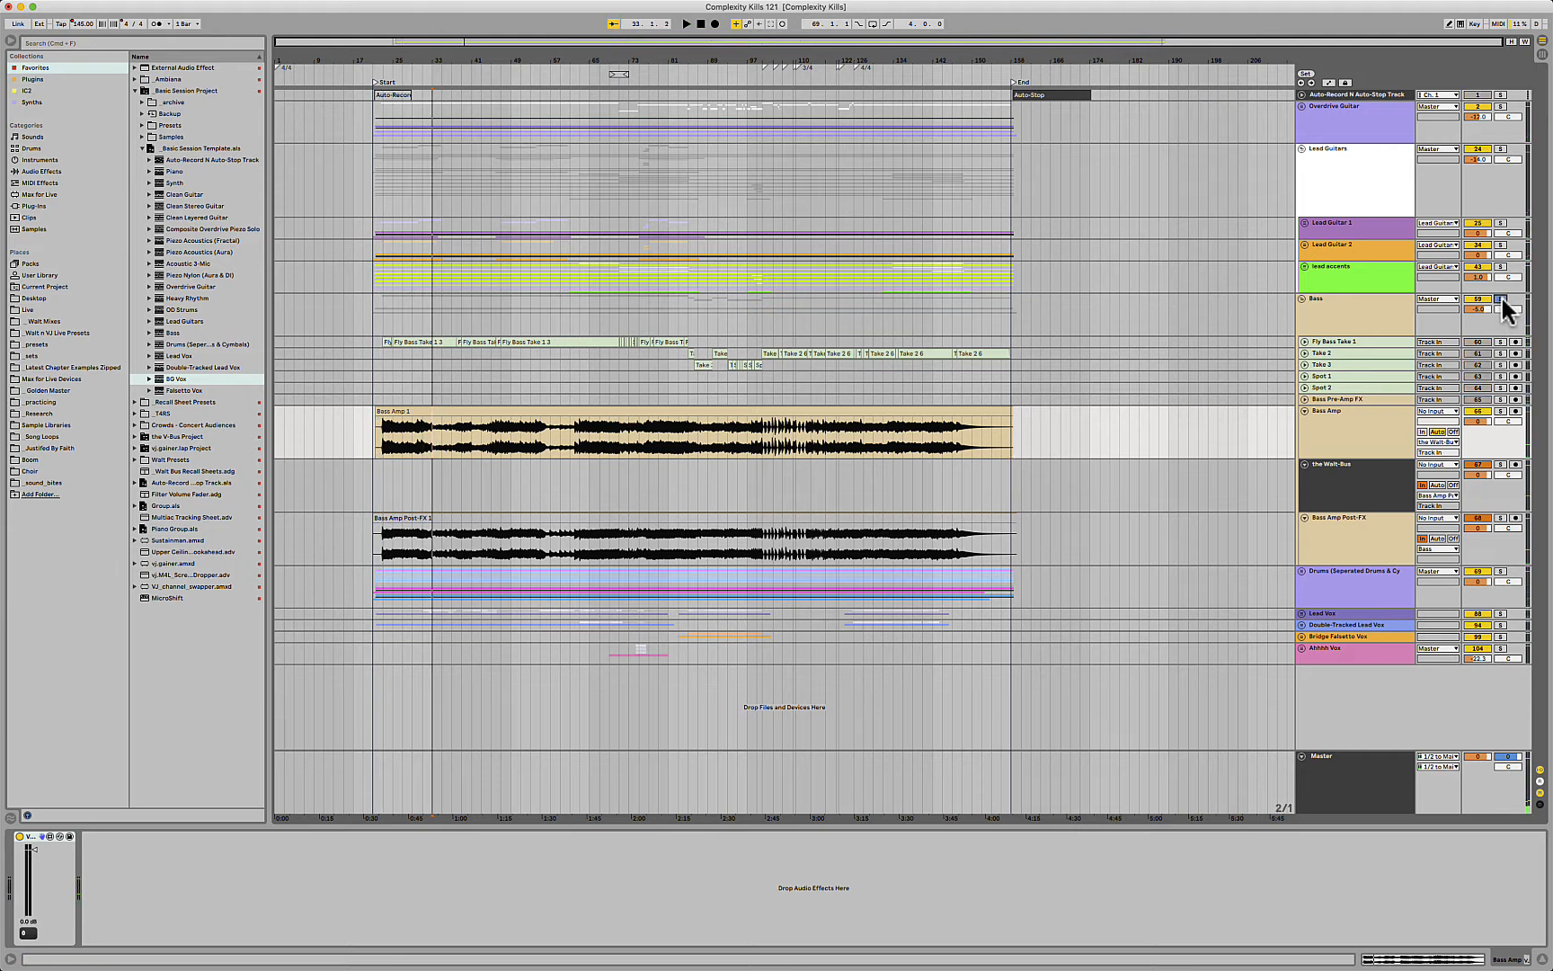
key("space")
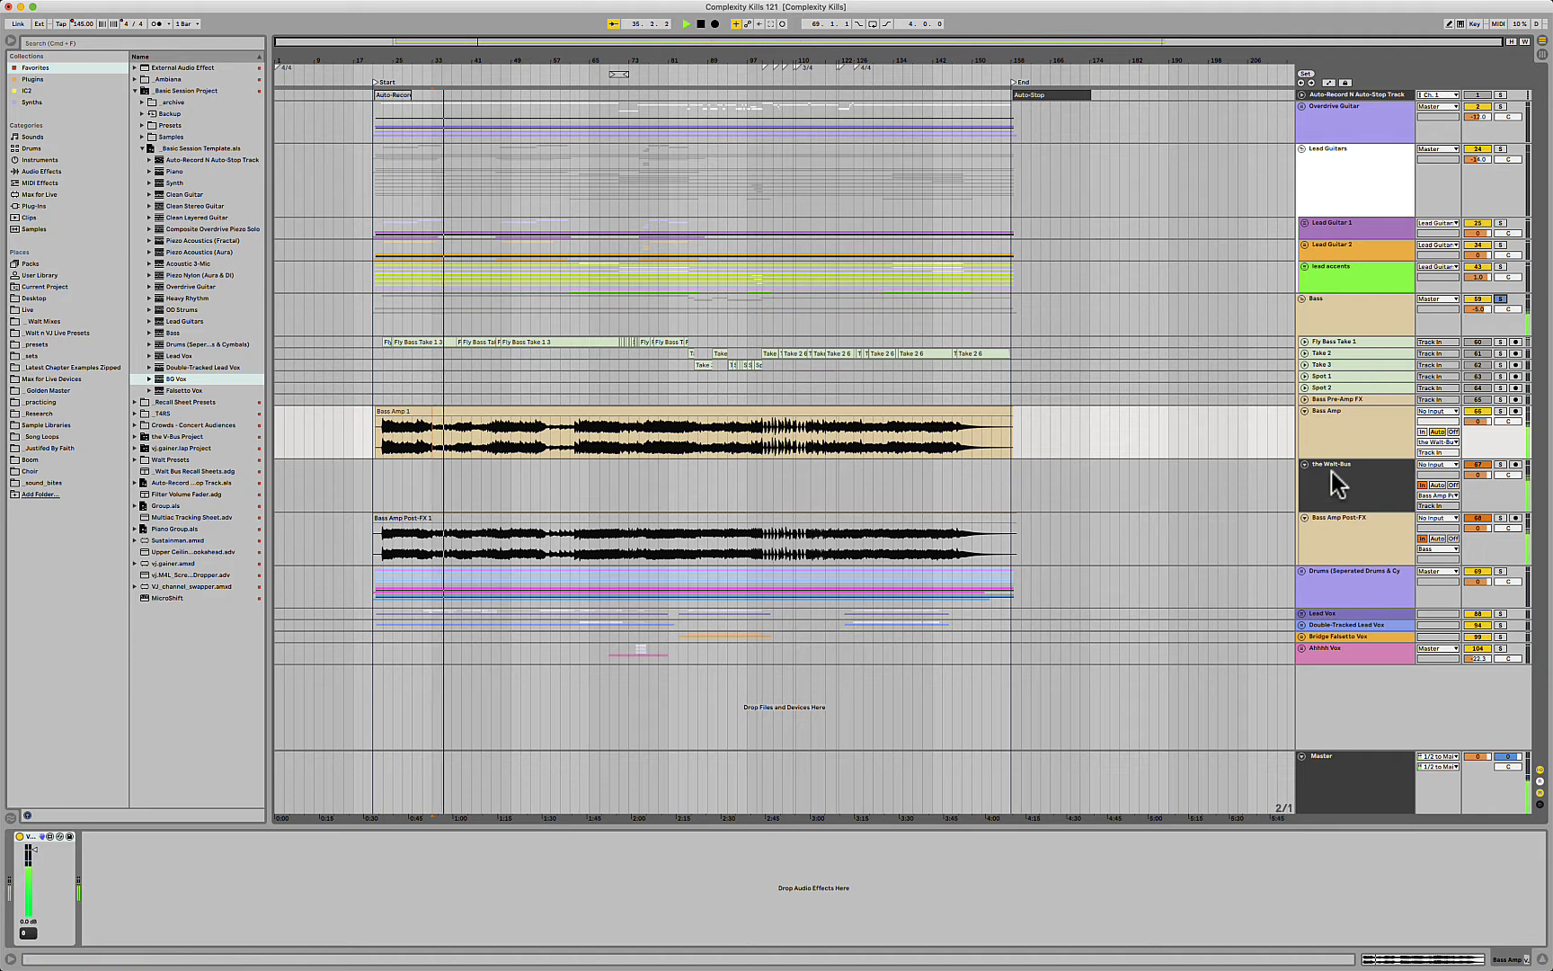
key("space")
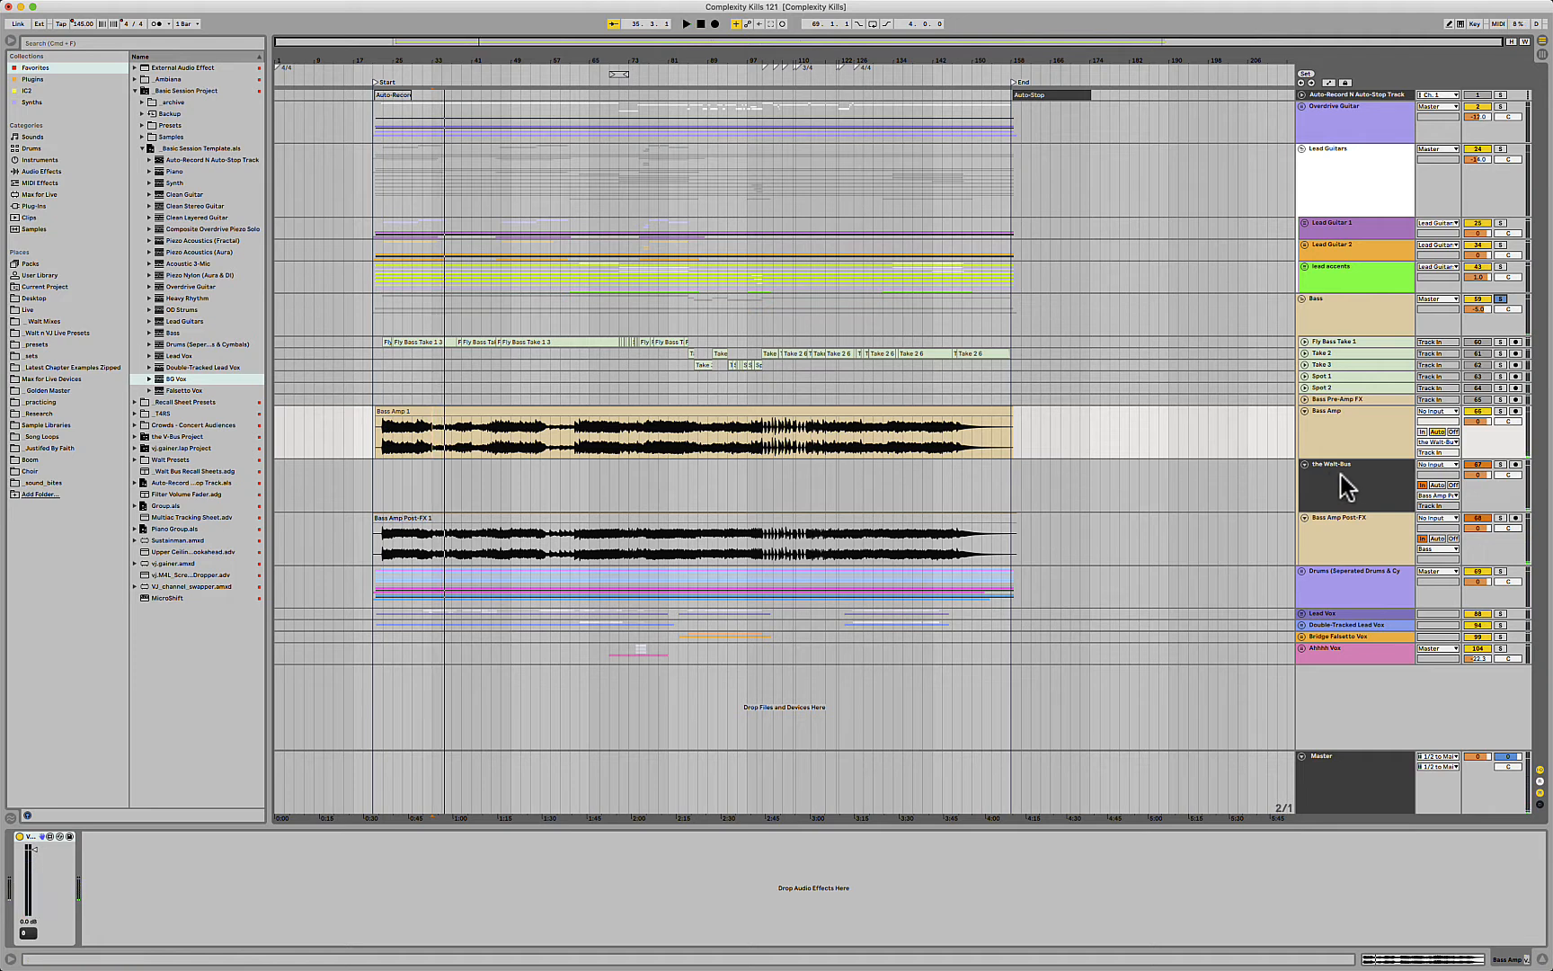
Step: Show the Walt-Bus track's hardware recall devices, starting with the Info notes and the UBK Fatso
left_click(1342, 424)
left_click(1354, 472)
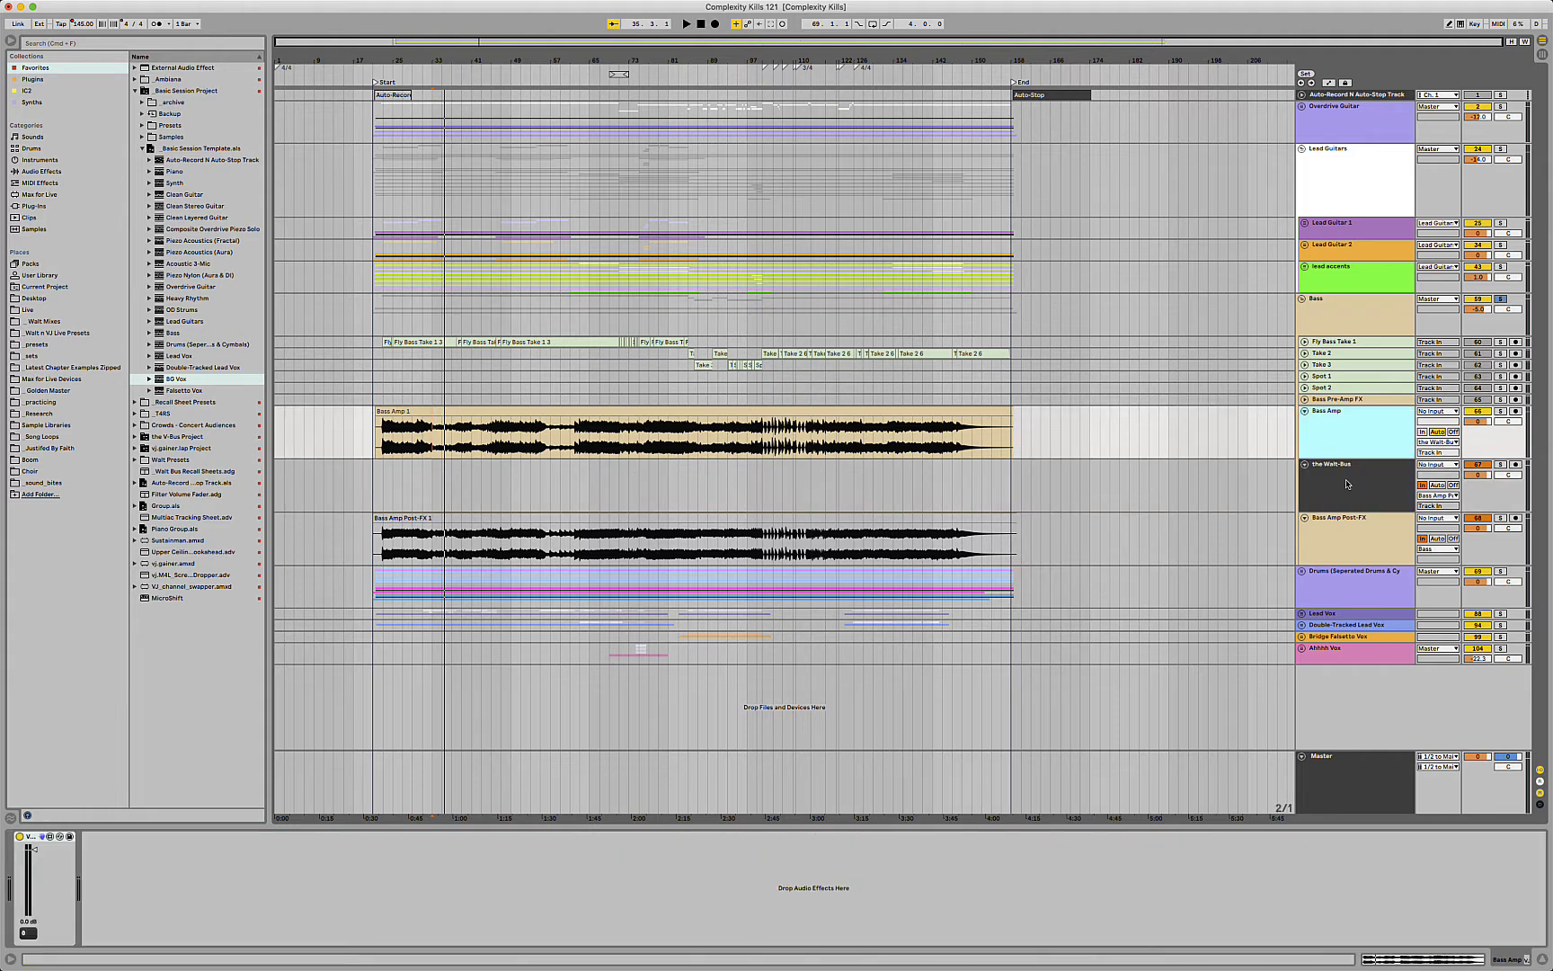
left_click(1346, 484)
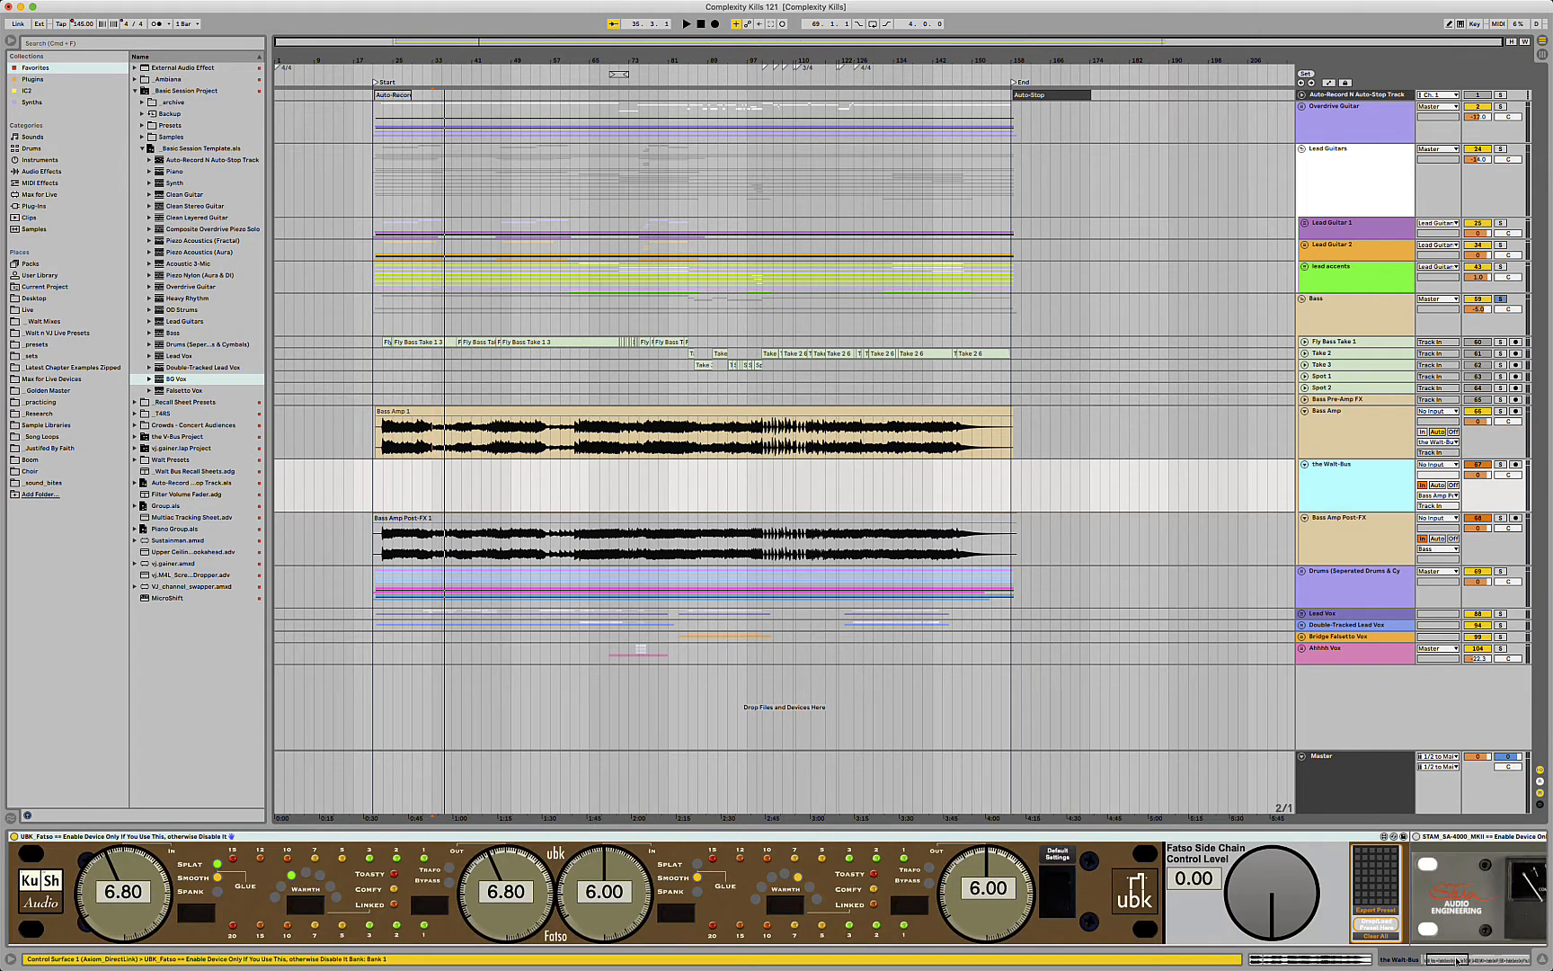
left_click_drag(1456, 959, 1453, 964)
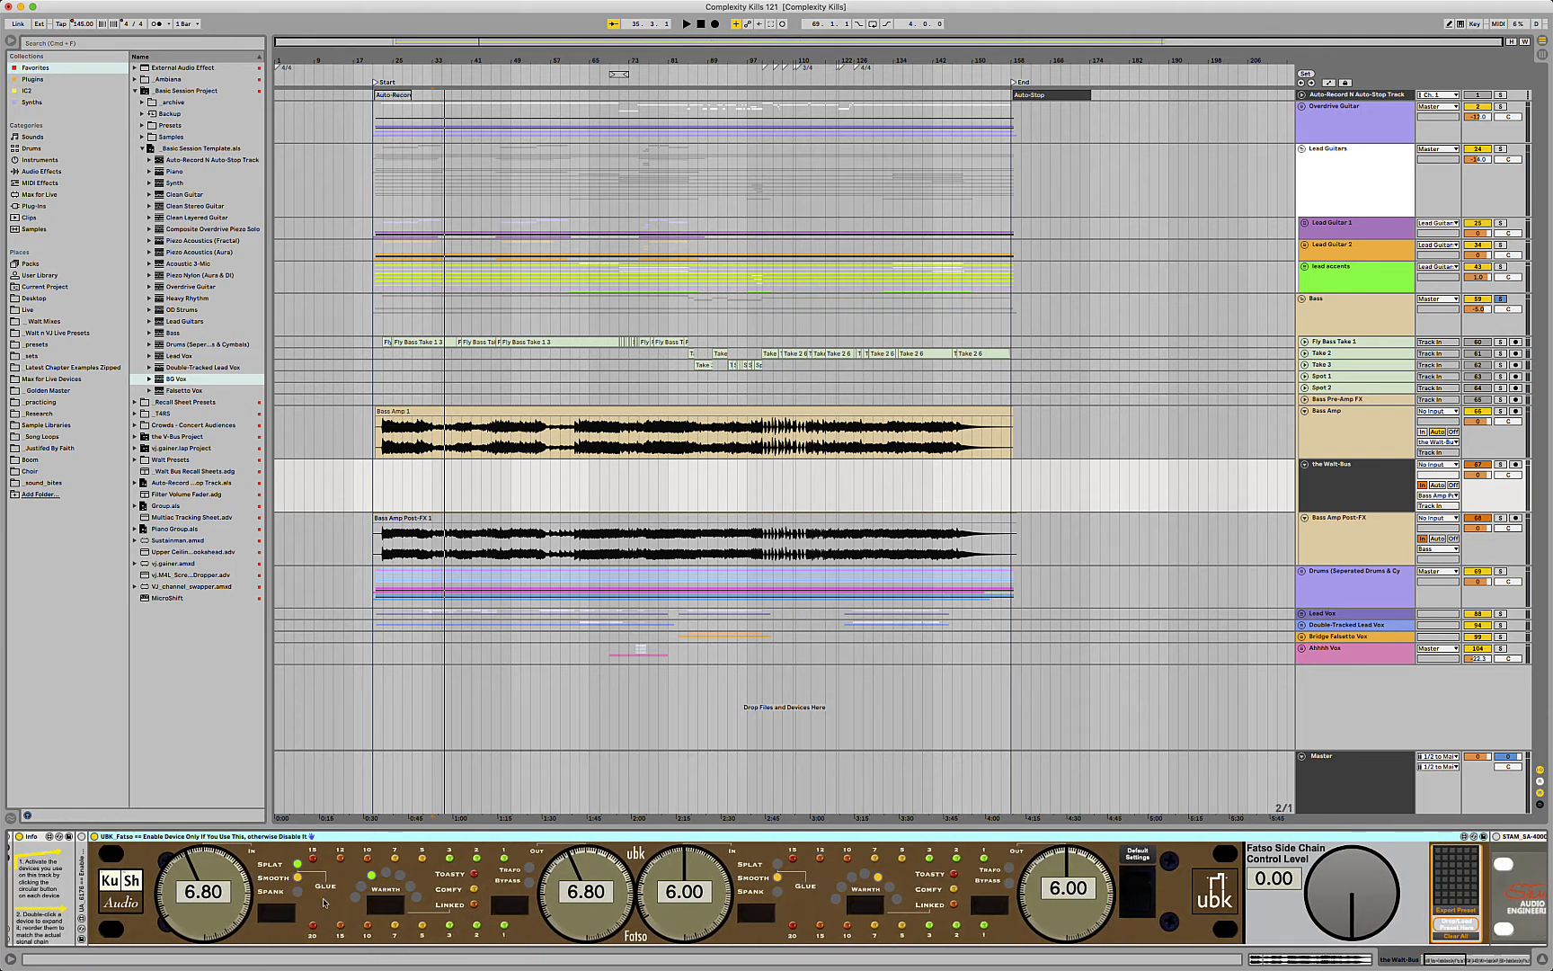
Step: Change the first channel's Glue, Warmth and Bypass switches on the UBK Fatso device and set its Side Chain Control Level to 3.17
left_click(280, 917)
left_click(279, 919)
left_click(279, 919)
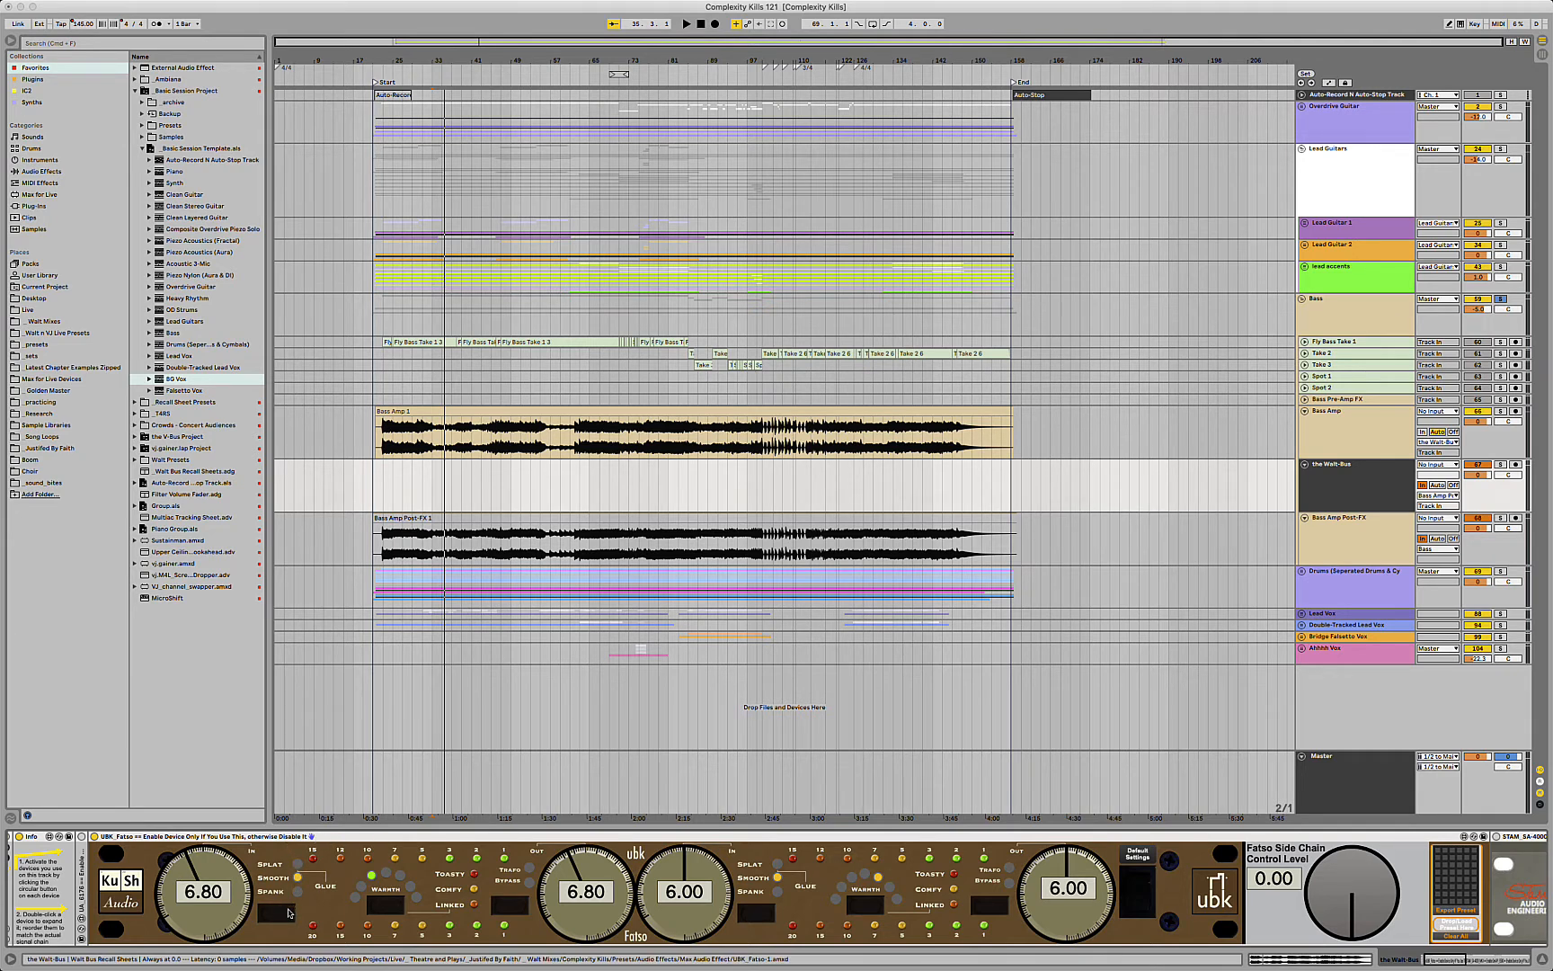
left_click(279, 917)
left_click(391, 908)
left_click(500, 917)
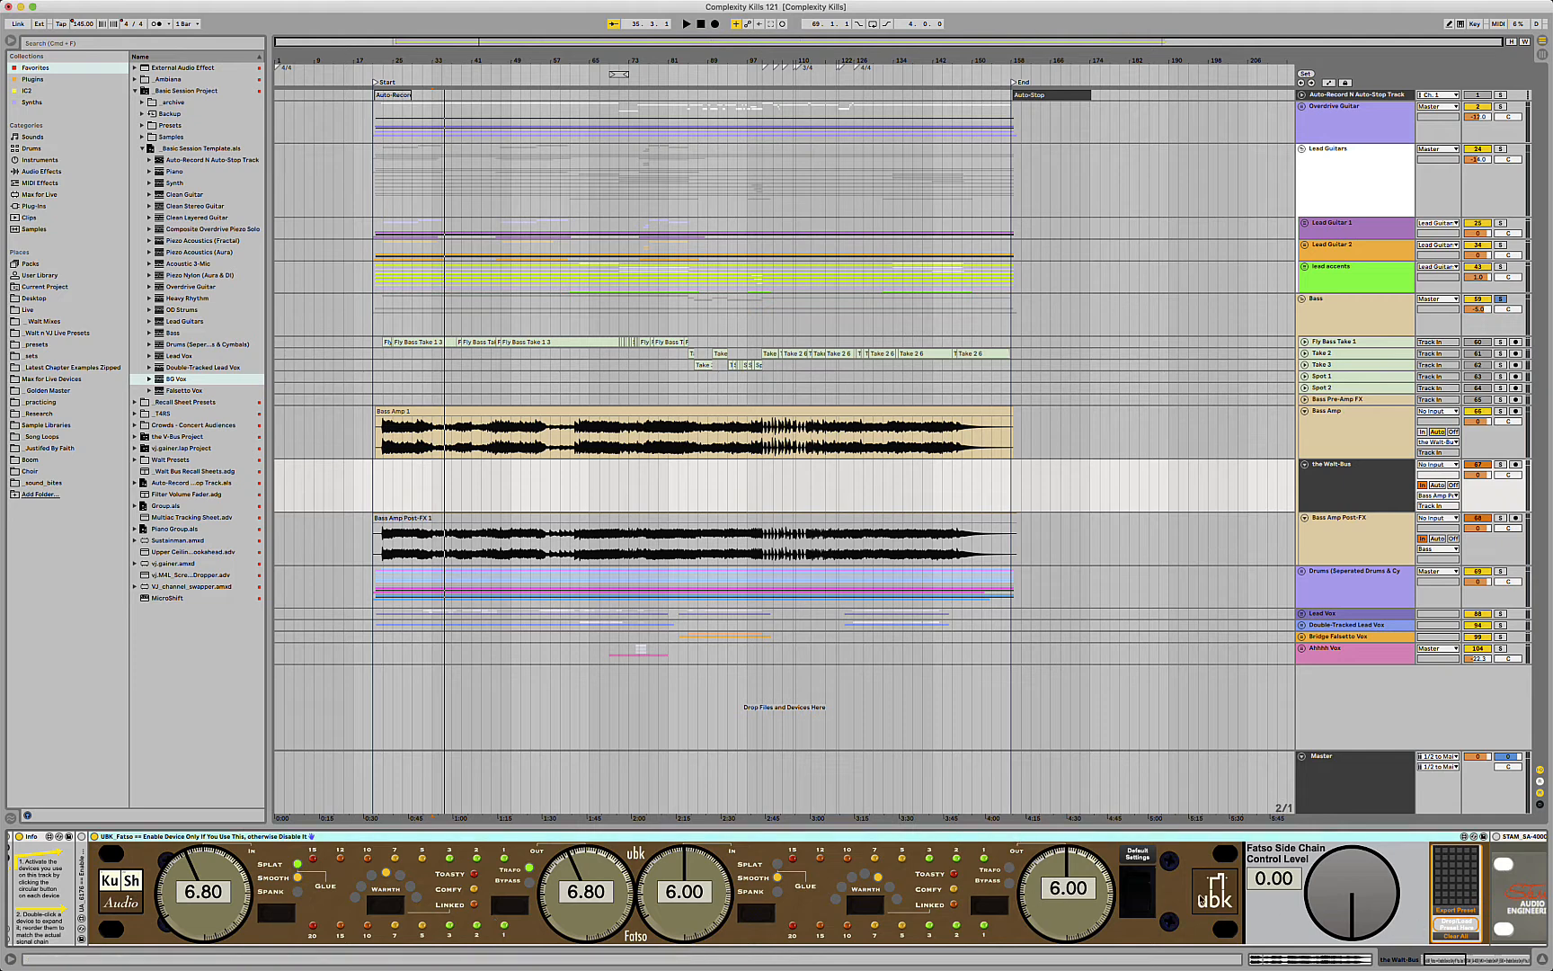
left_click(1451, 963)
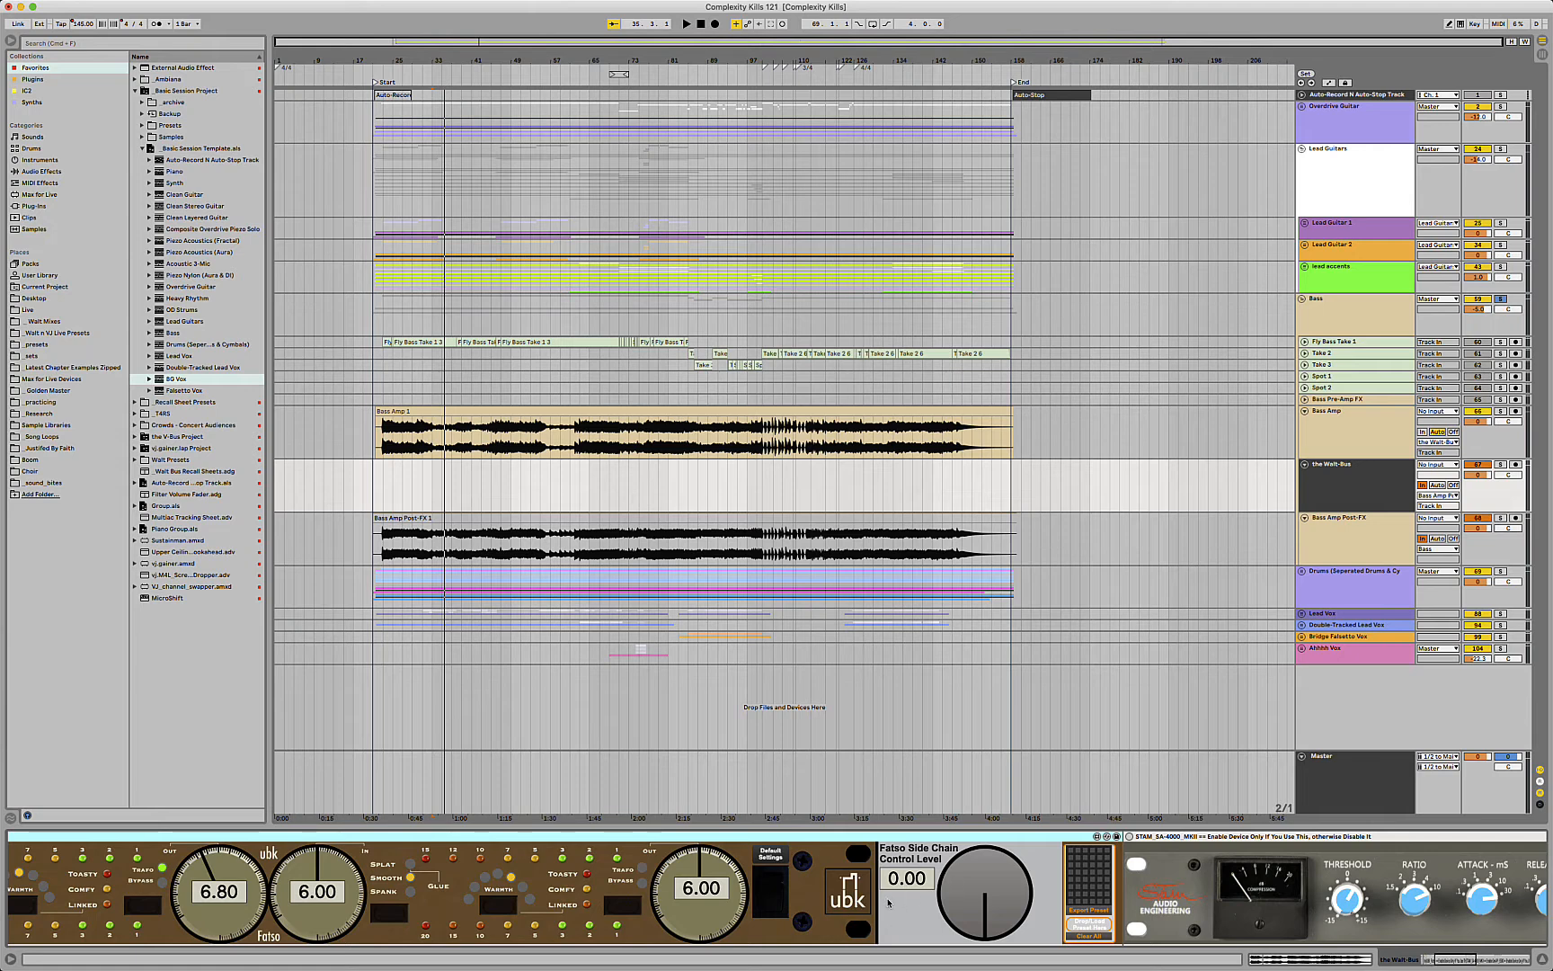
left_click_drag(907, 878, 907, 852)
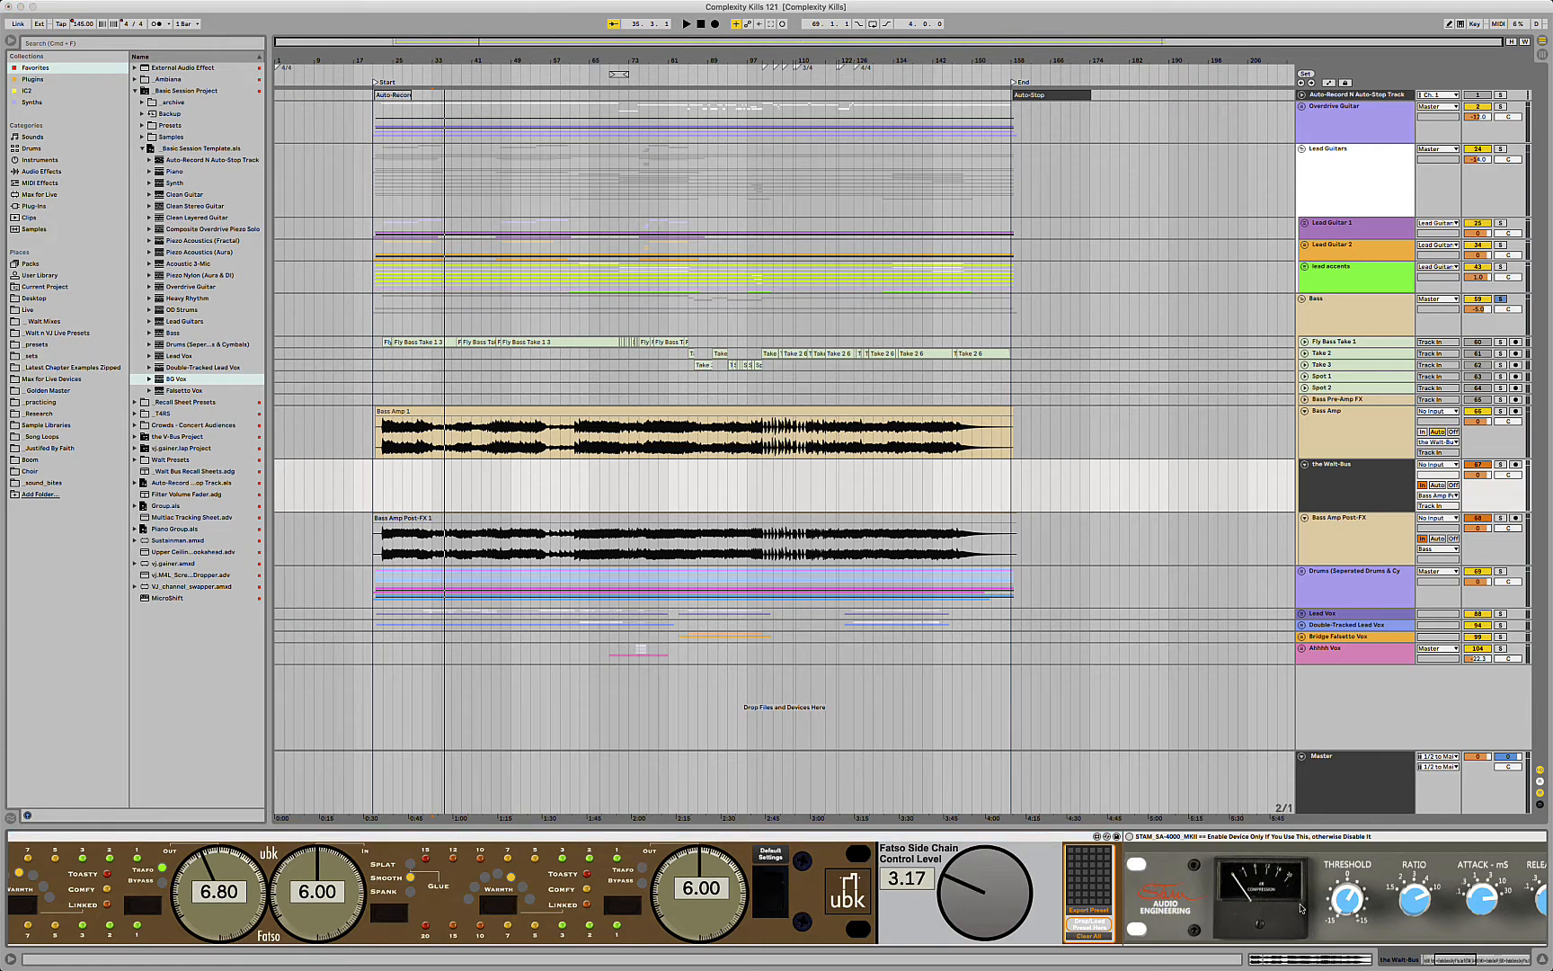
Step: Toggle the External Side-Chain switch on the STAM SA-4000 MKII device and bring the API 5500 device into view
mouse_move(1445, 960)
left_mouse_down()
mouse_move(1492, 954)
mouse_move(1454, 950)
mouse_move(1466, 947)
left_mouse_up()
left_click(1115, 898)
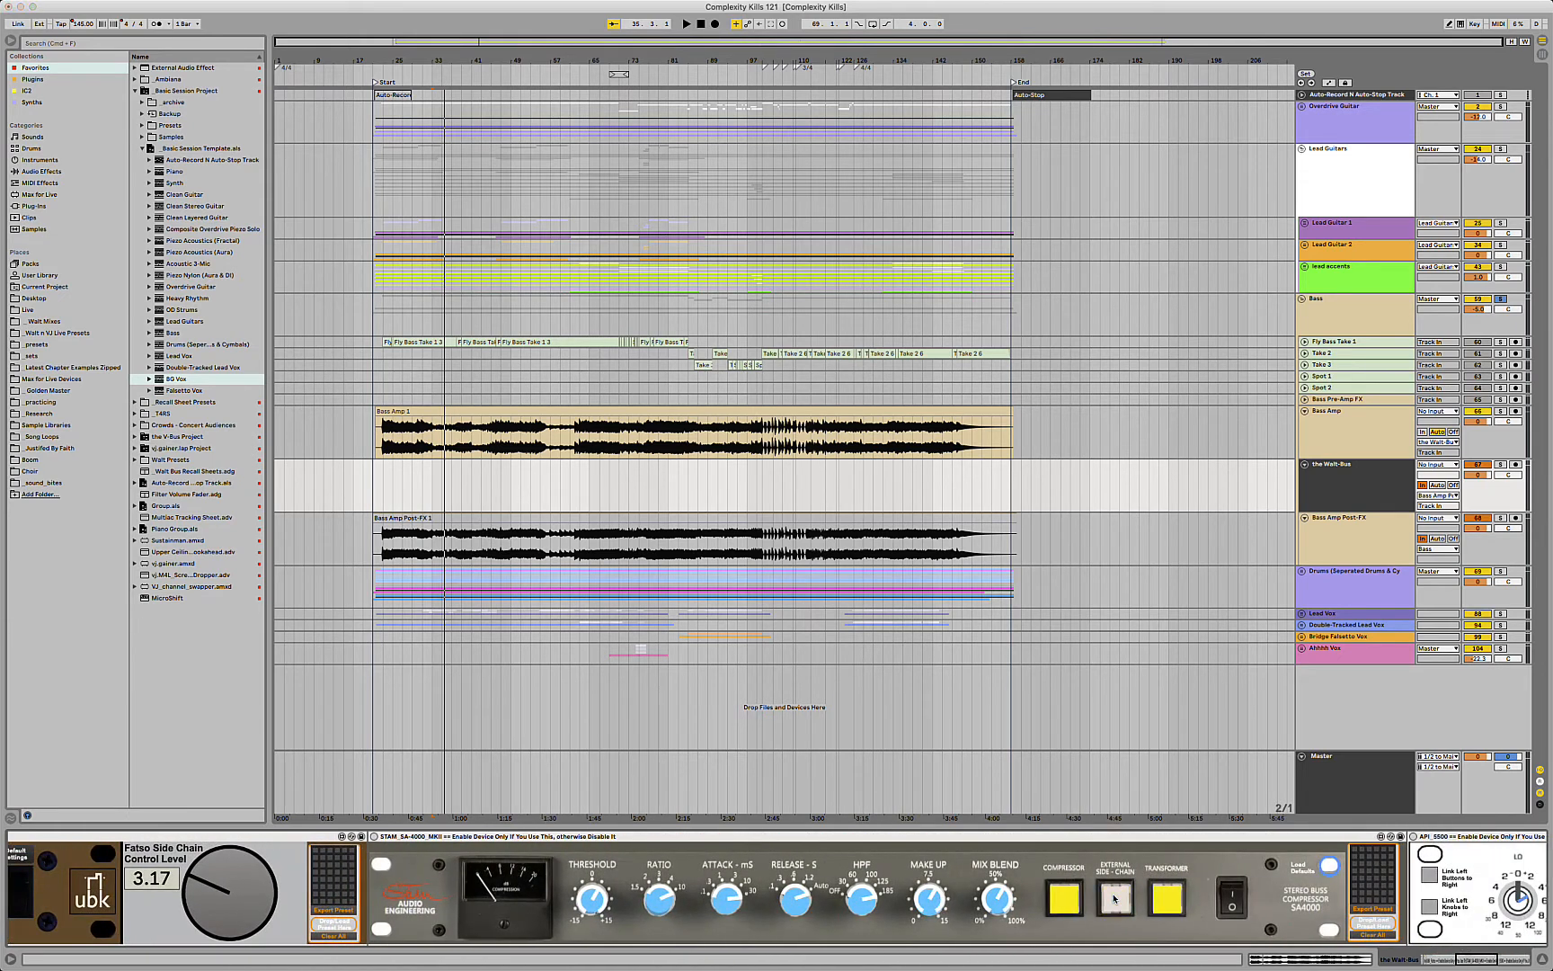
left_click_drag(986, 897, 784, 924)
left_click_drag(1470, 958, 1489, 960)
Step: Set the Bass Amp Post-FX track's monitoring to Auto and play its recorded audio from bar 33
left_click(430, 487)
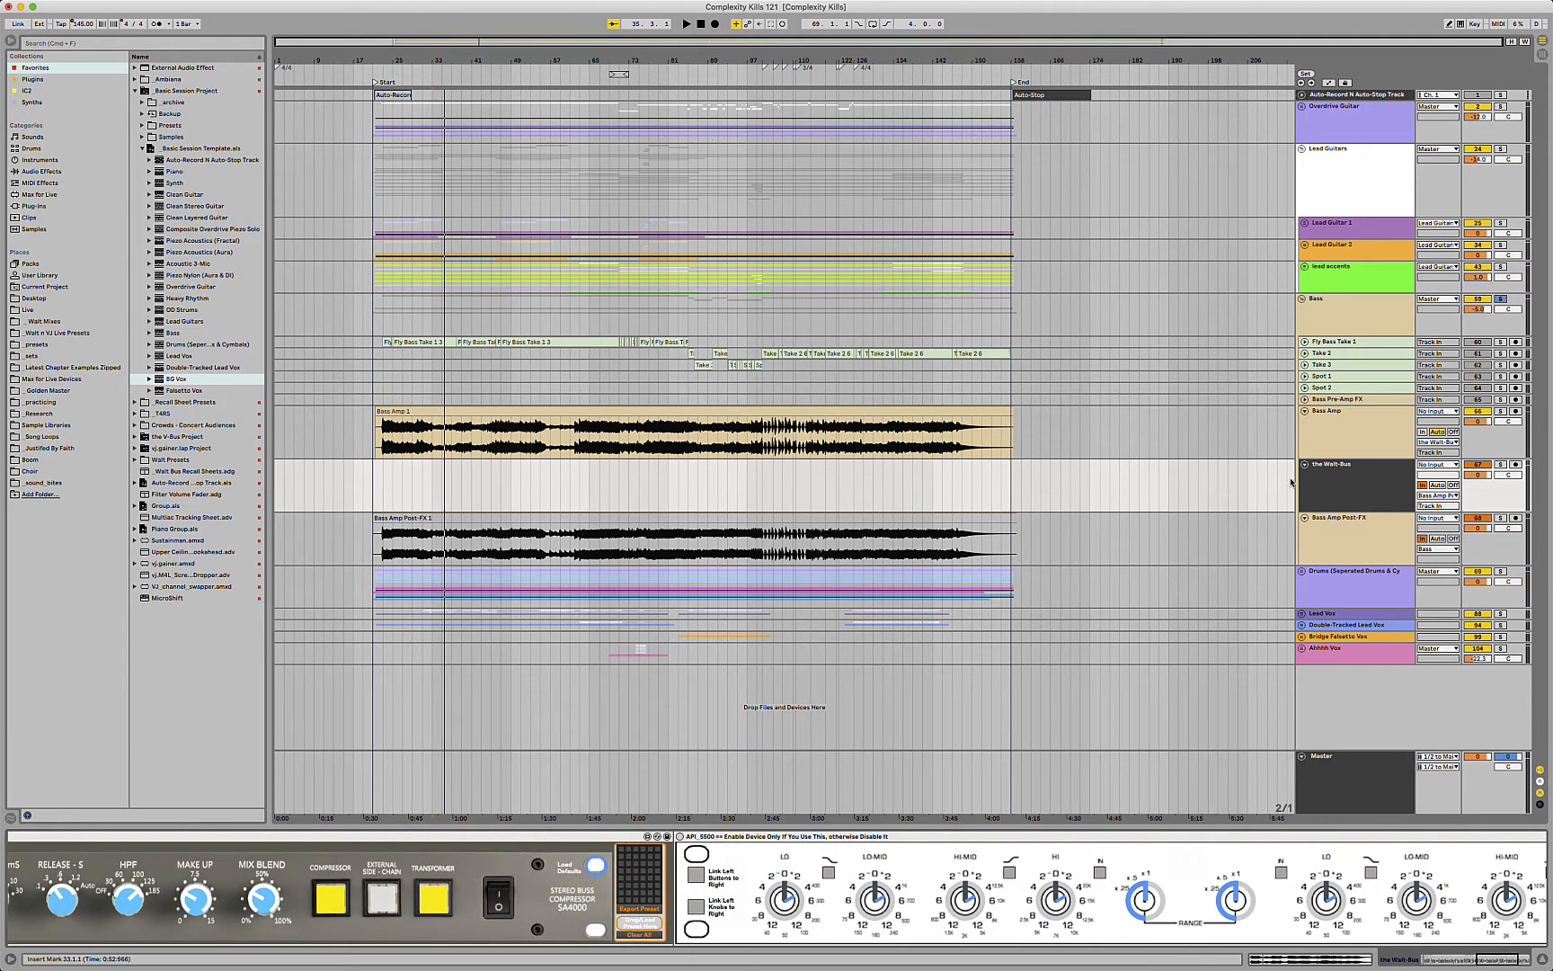
left_click(434, 437)
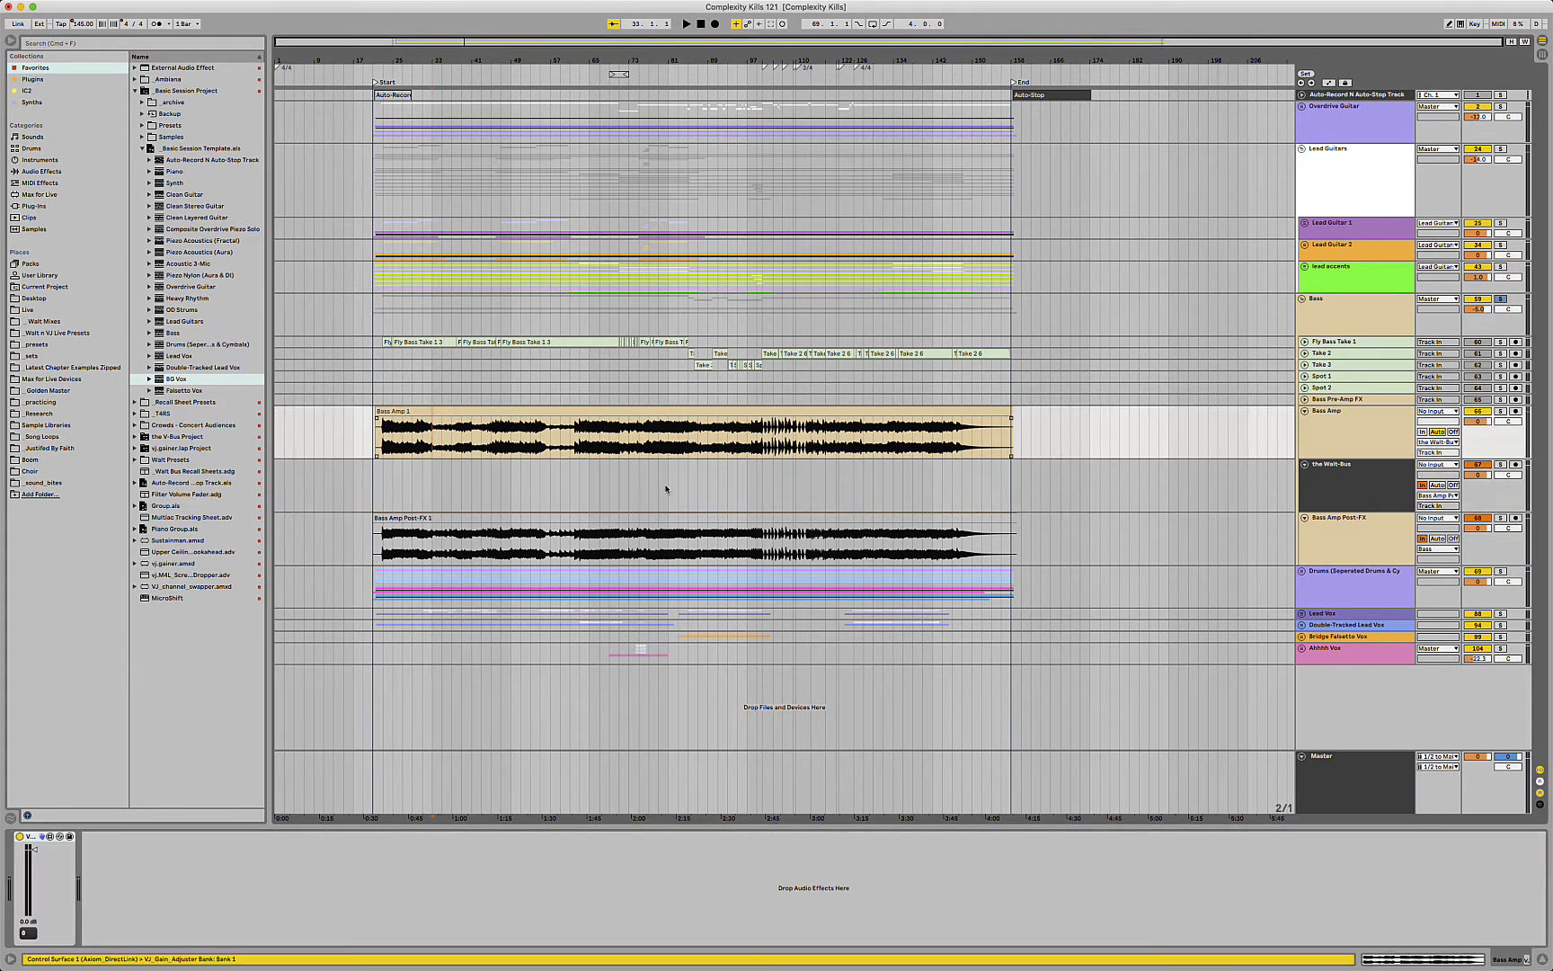
left_click(1439, 538)
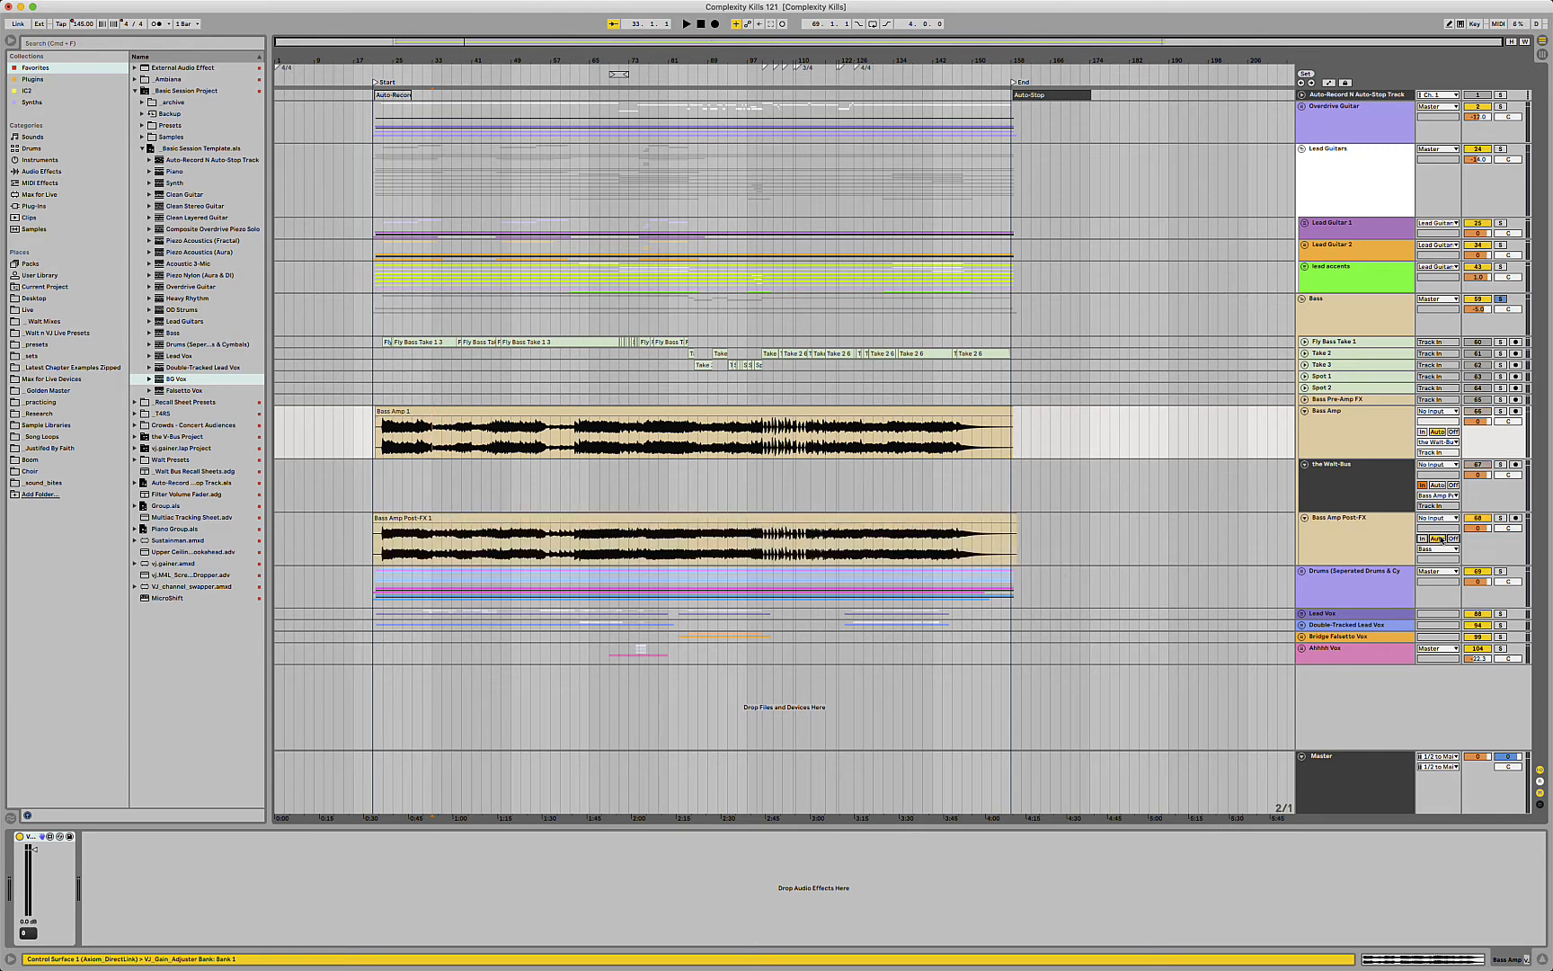
key("space")
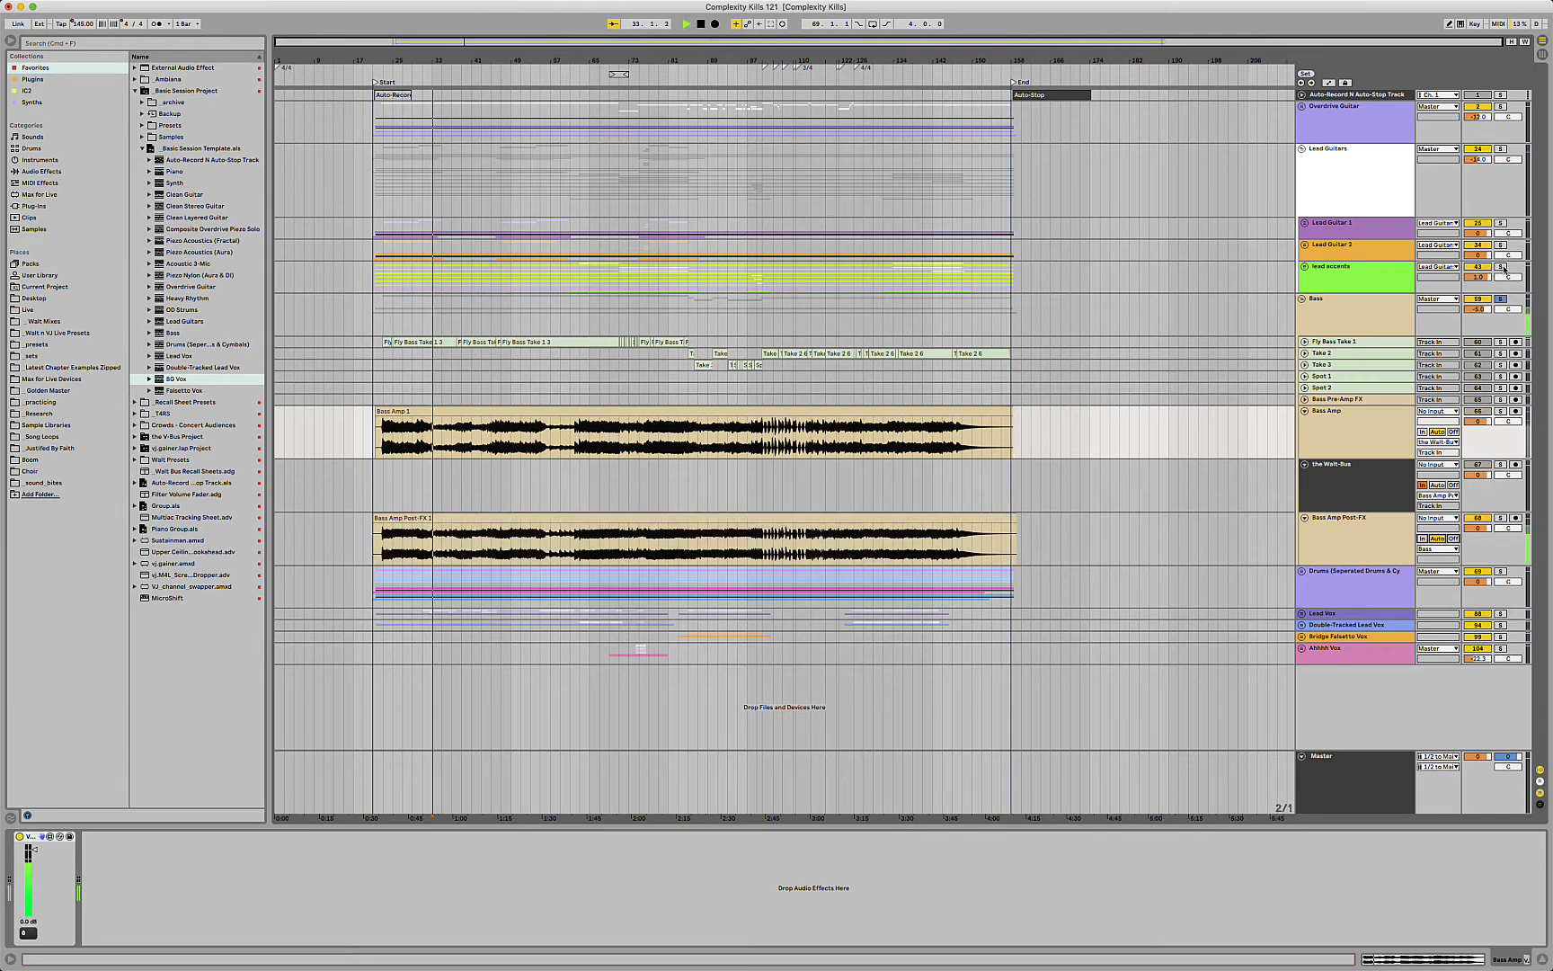
key("space")
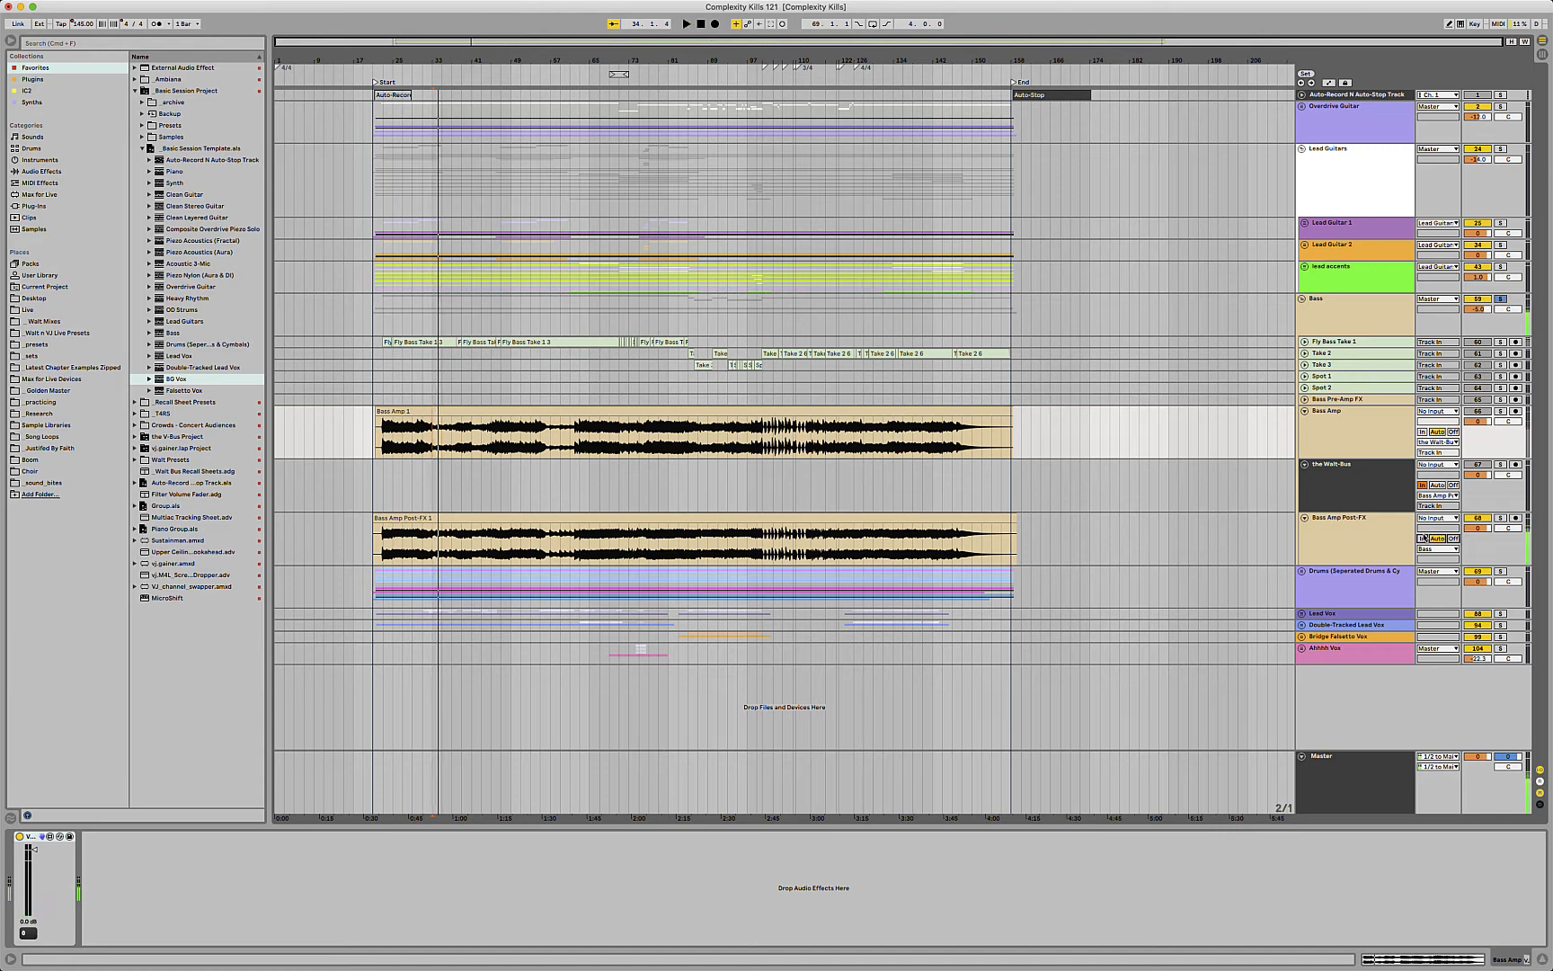
Step: Compare live and recorded effects during playback by switching Bass Amp Post-FX monitoring to In and back to Auto
left_click(1423, 538)
key("space")
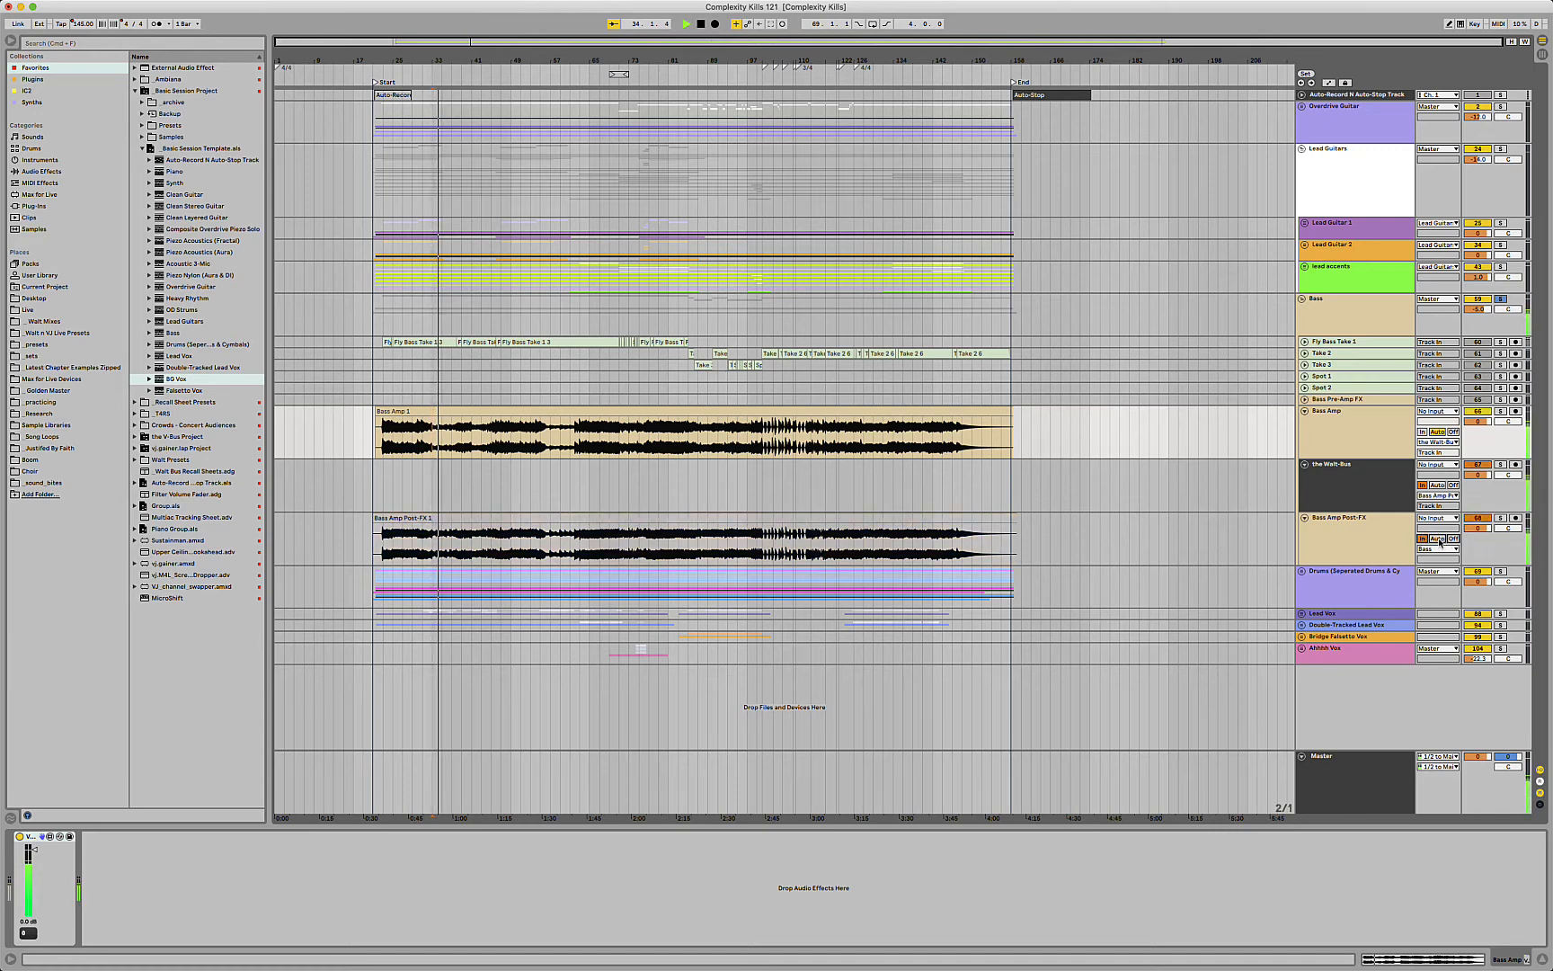
left_click(1439, 539)
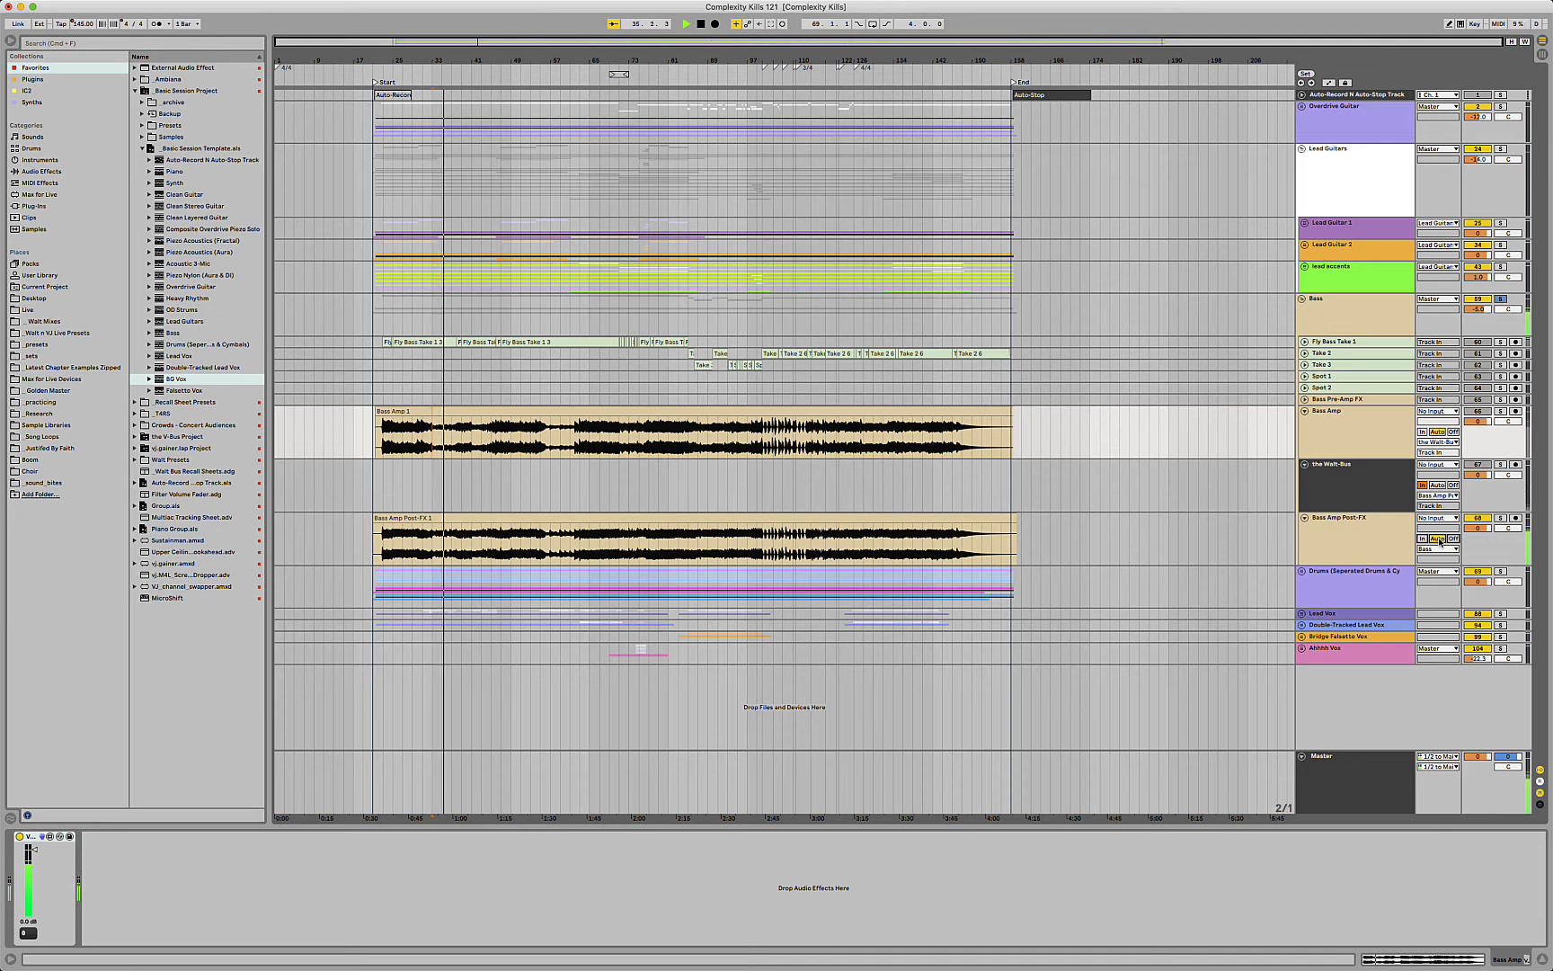
key("space")
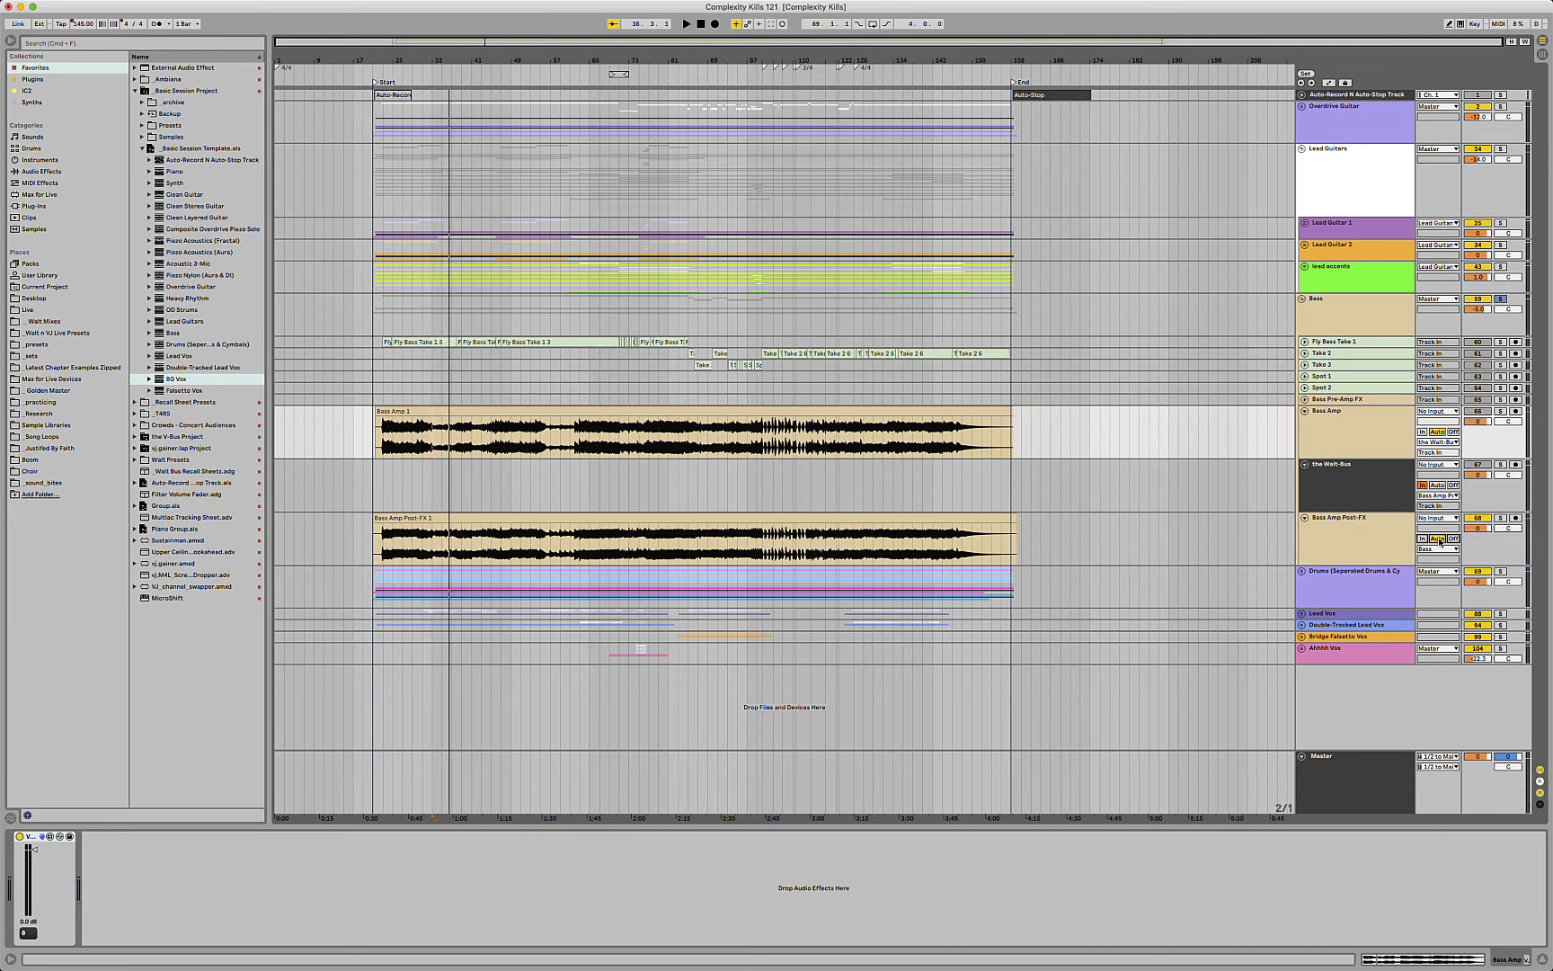
Step: Fold the Bass group and turn off its solo
left_click(1302, 300)
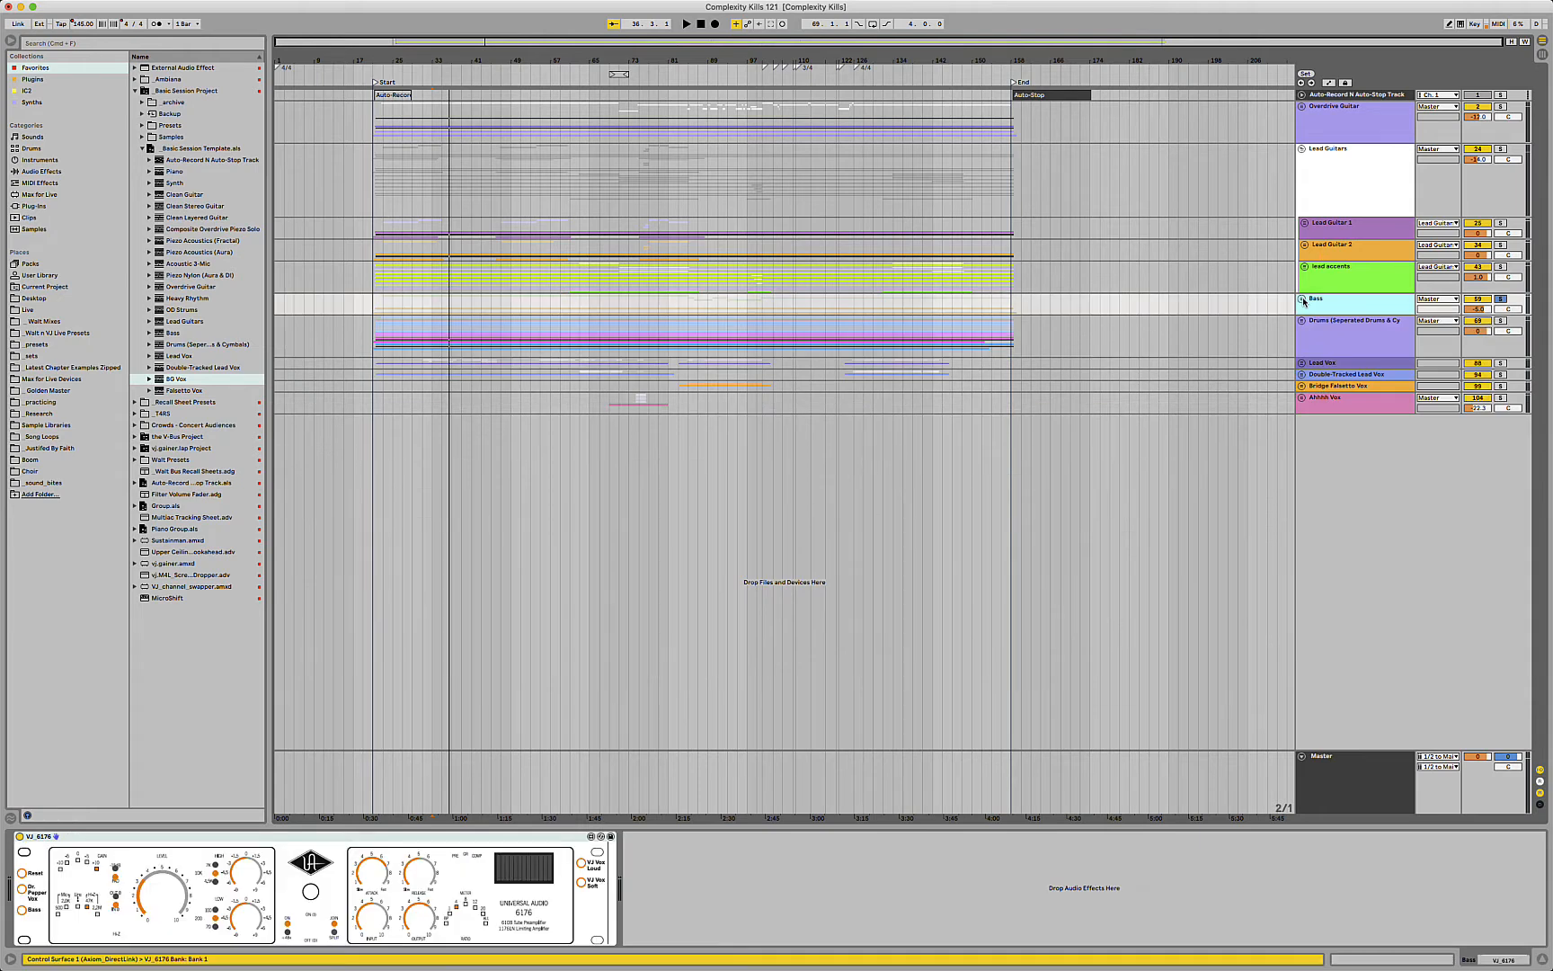
left_click(1504, 301)
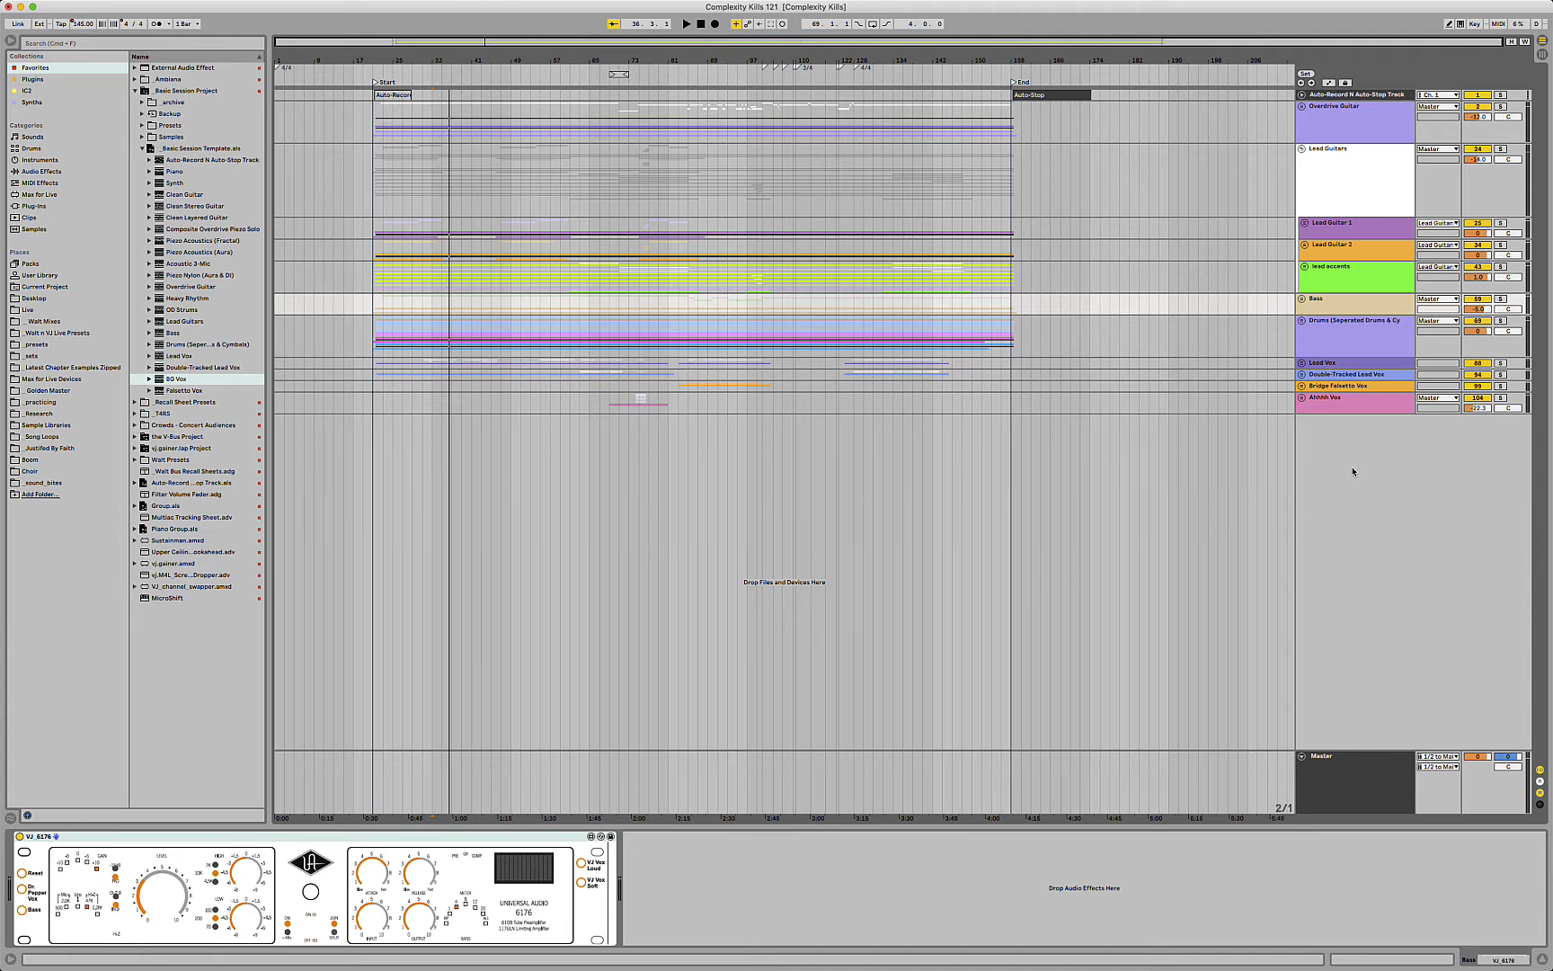
Step: Switch to the Max window Hardware Settings (presentation) and enlarge it to show the studio setup notes and more device slots
key("super+Tab")
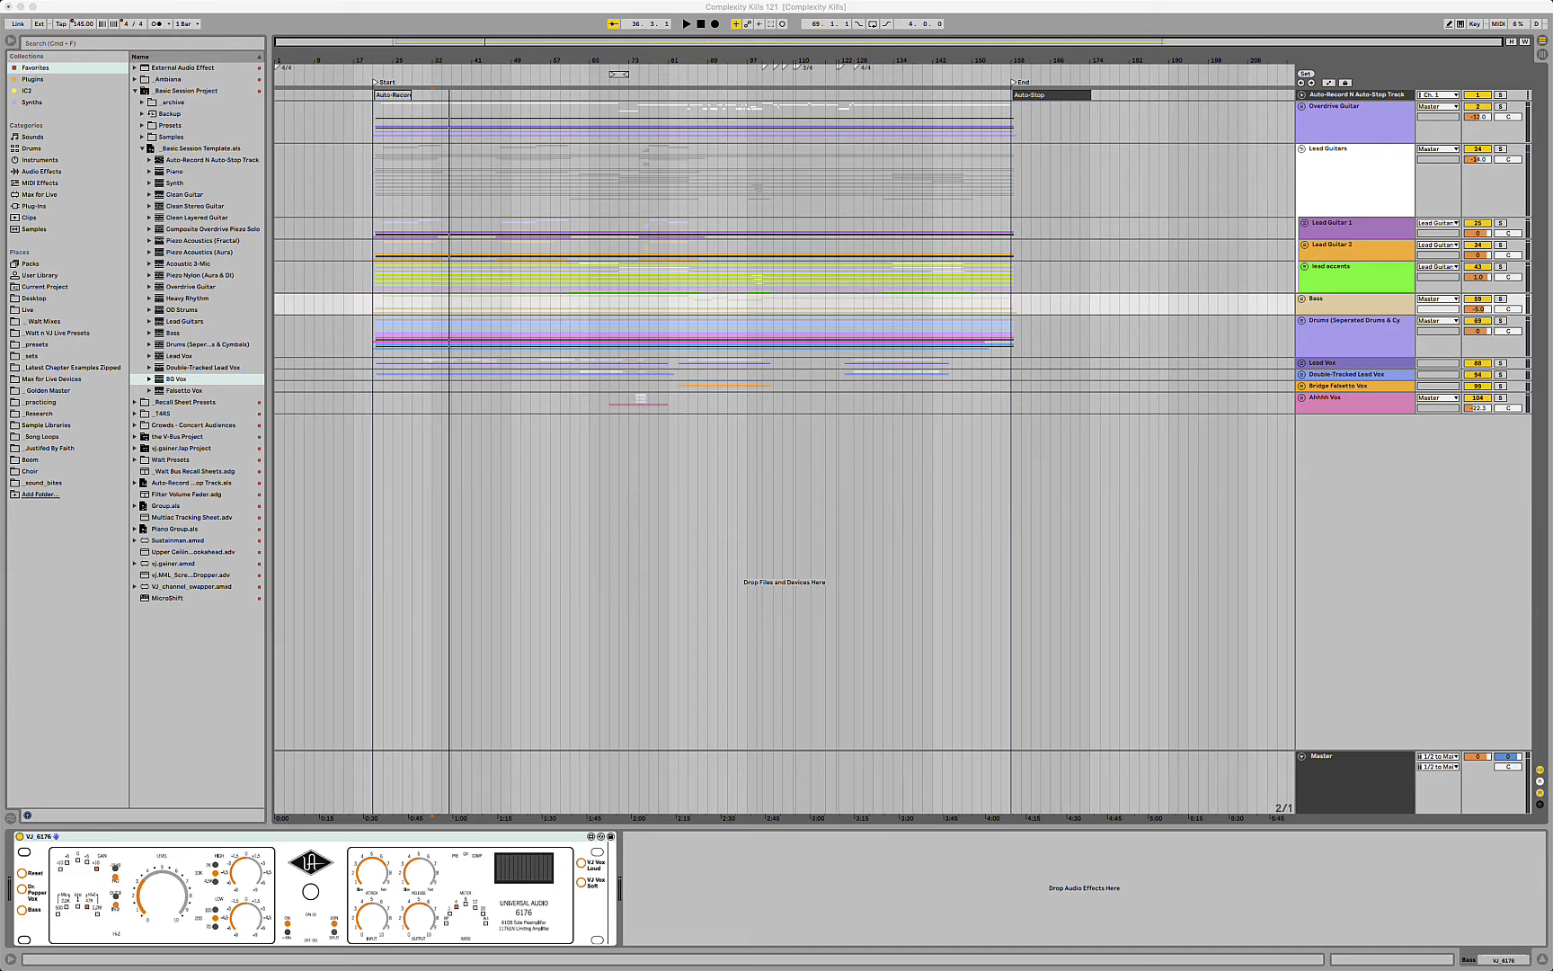
left_click_drag(0, 9, 613, 7)
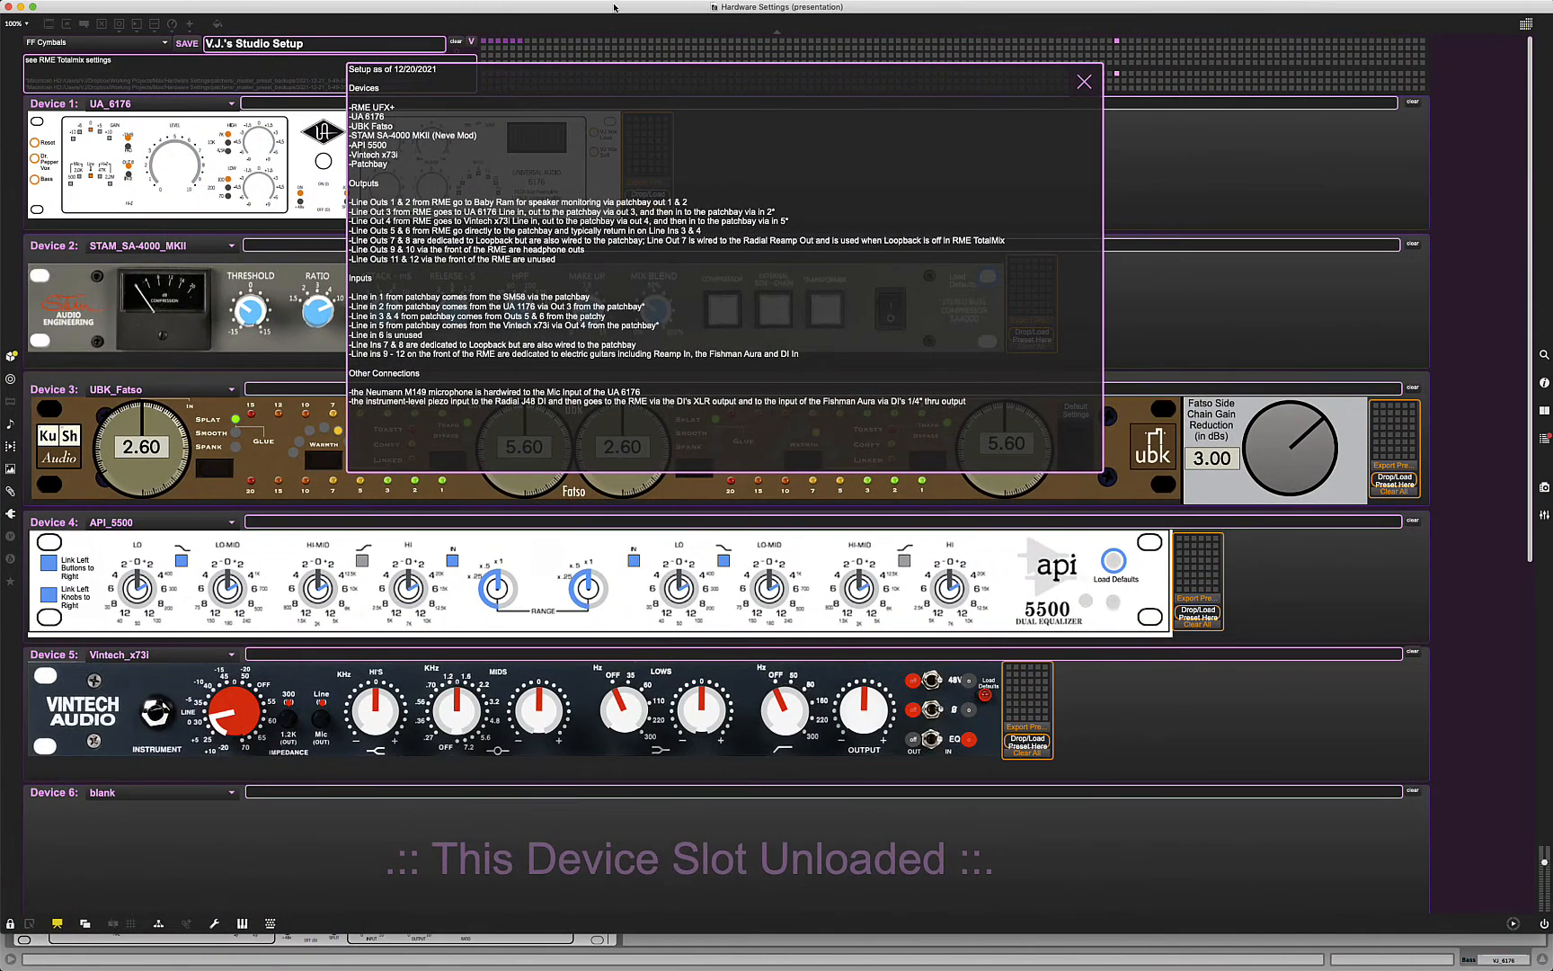
left_click_drag(1506, 922, 1514, 965)
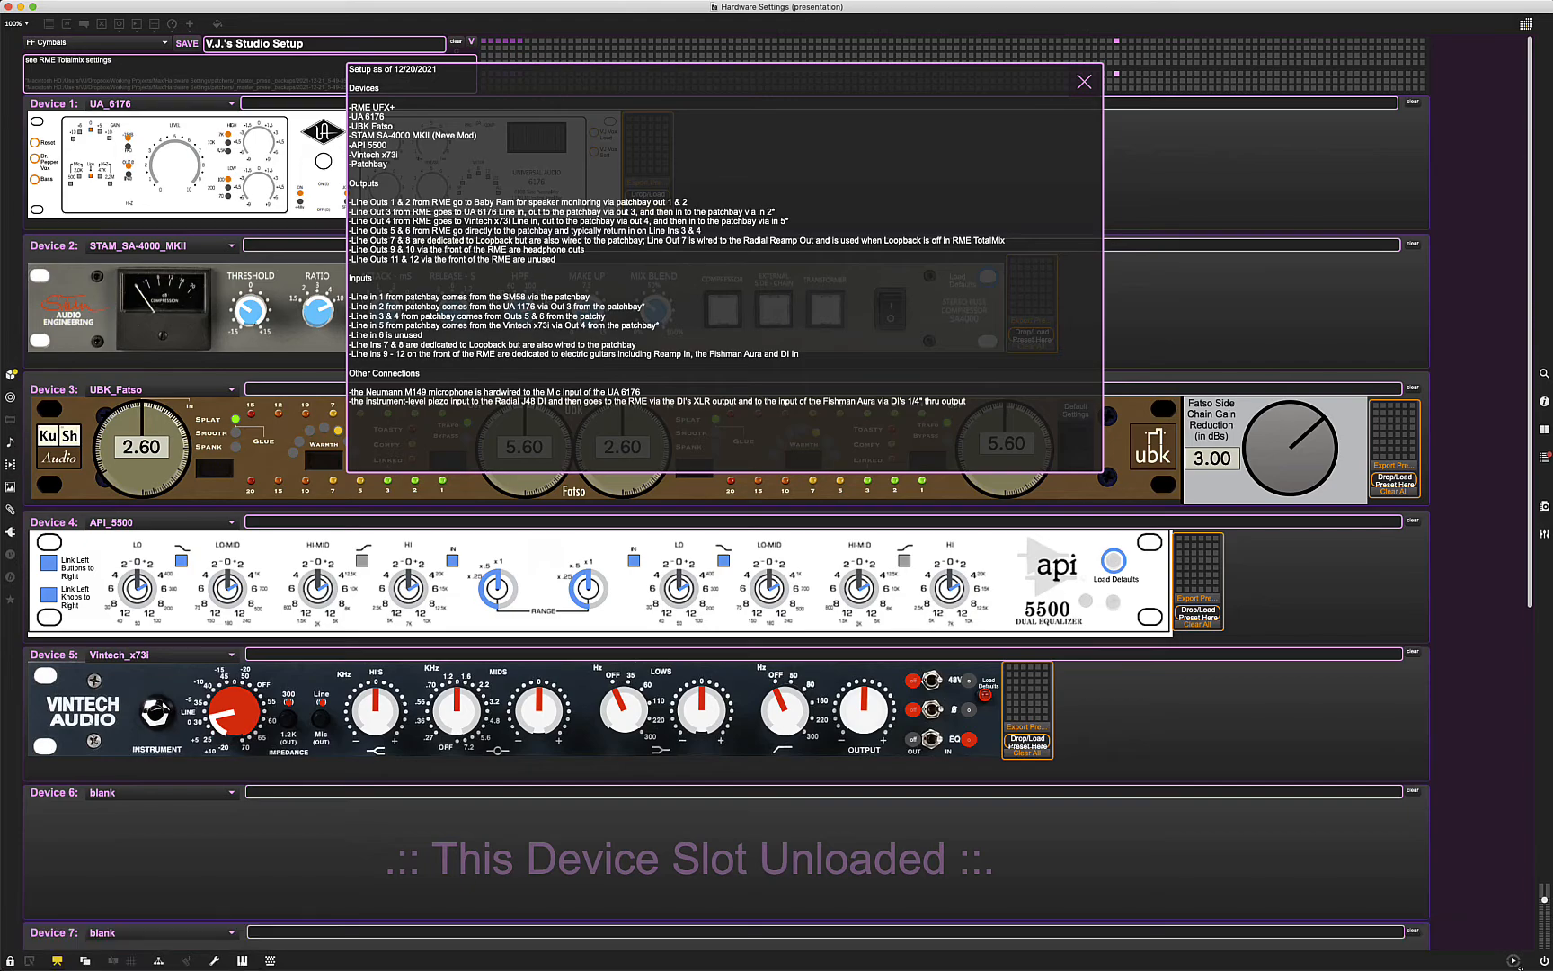
Step: Look through the device slots and the studio setup notes, and close the notes
scroll(265, 162, "down", 10)
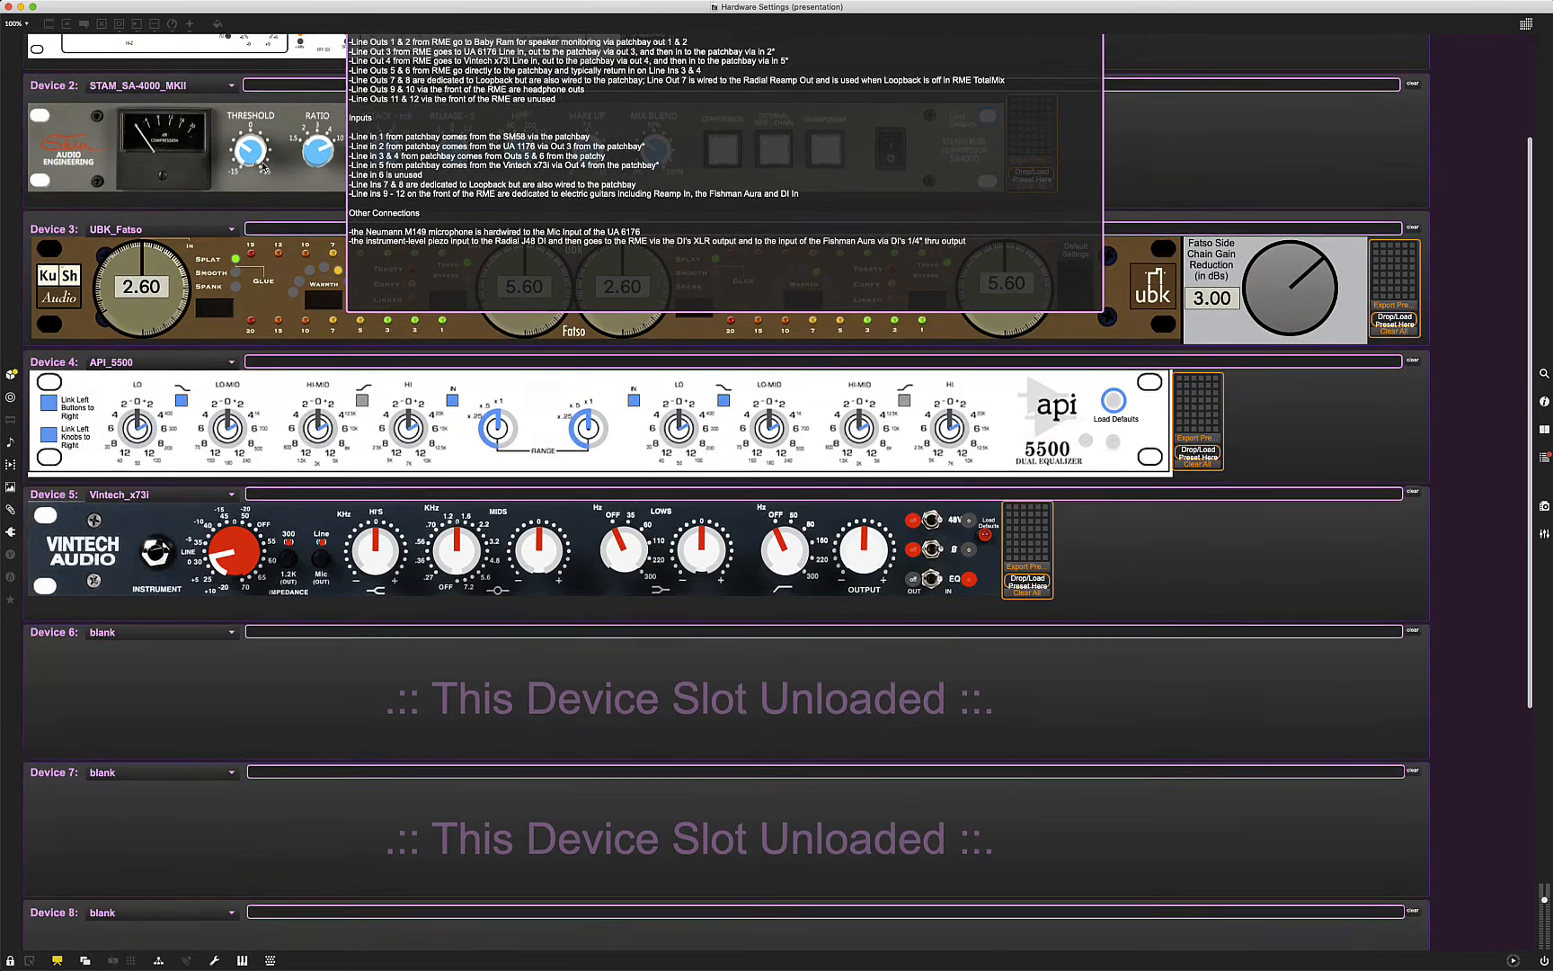
scroll(264, 164, "down", 3)
scroll(264, 164, "up", 12)
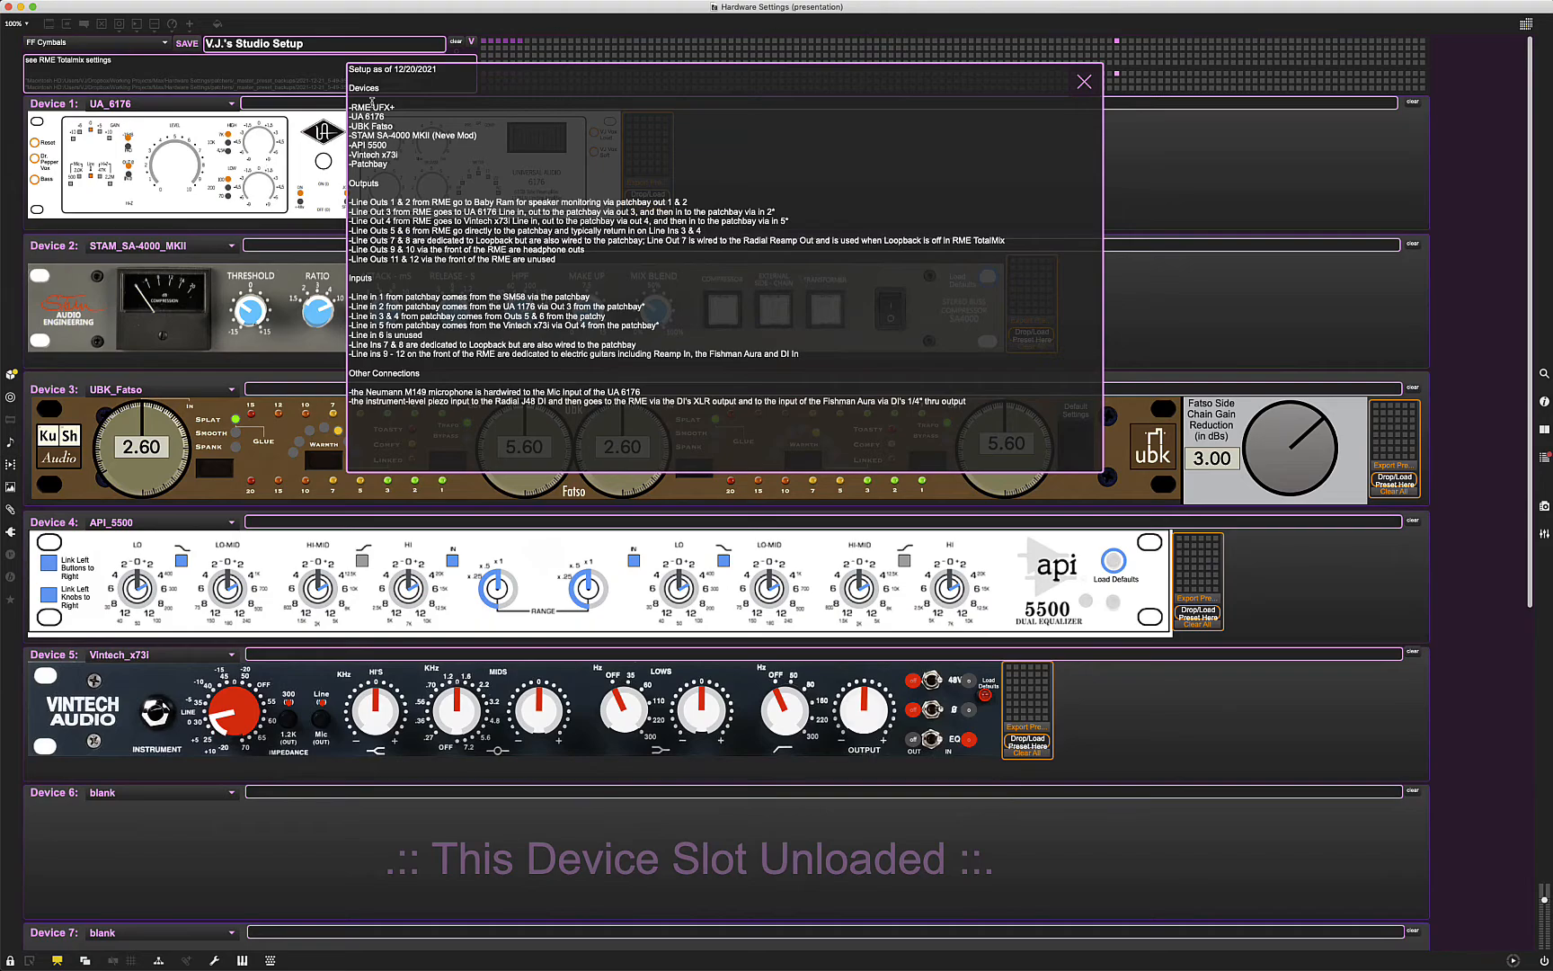
left_click_drag(355, 105, 404, 148)
left_click(403, 155)
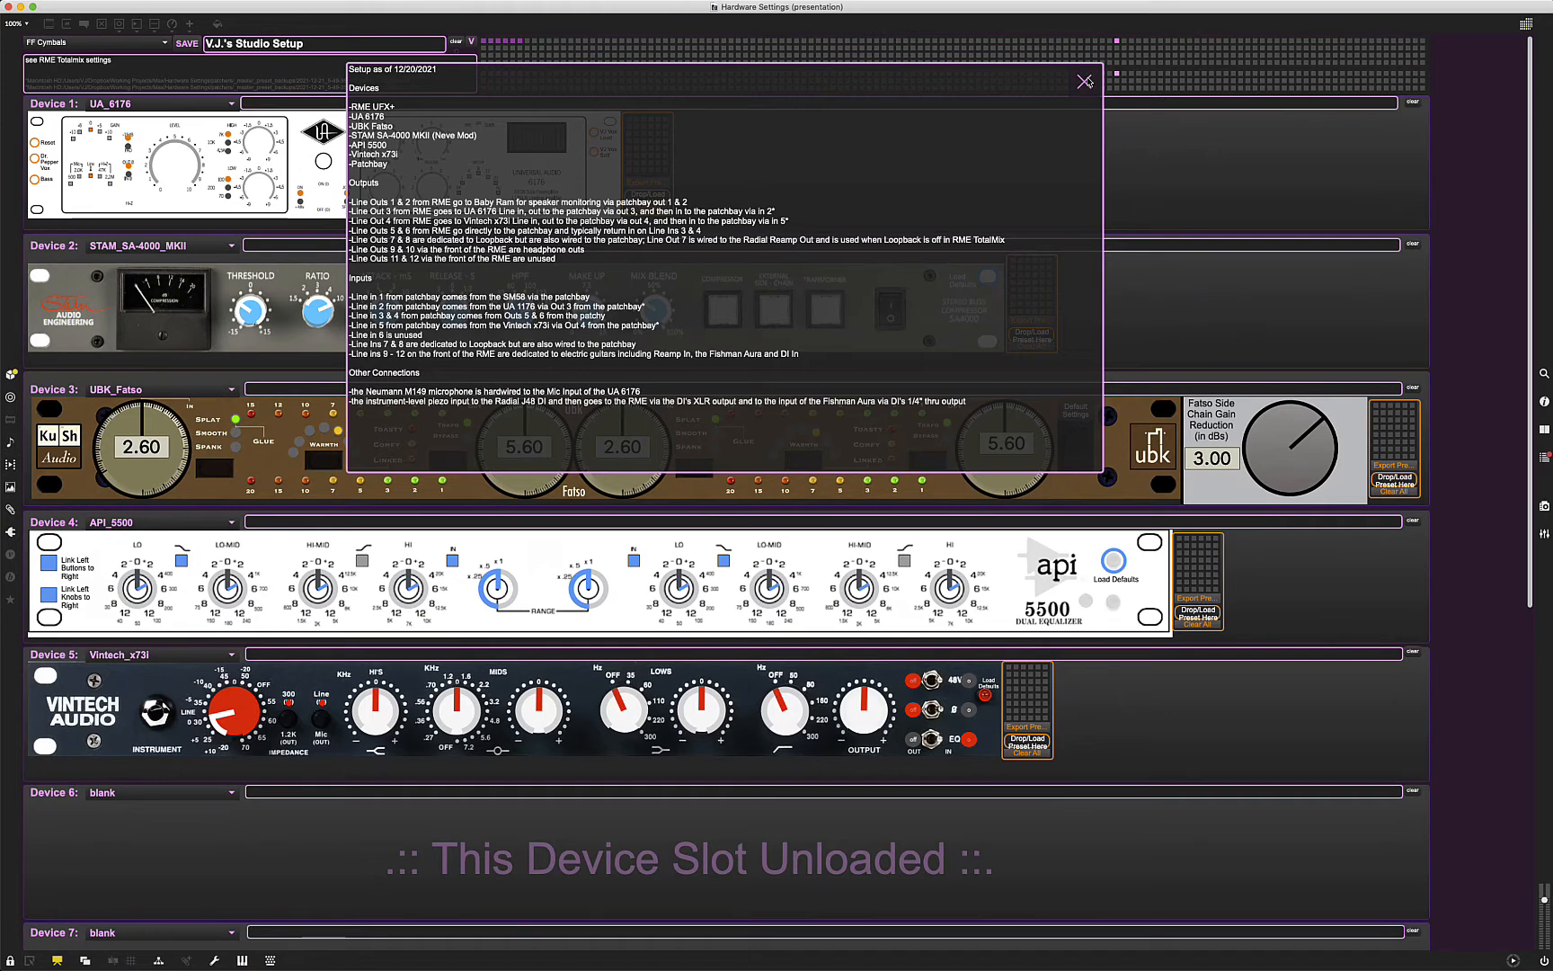
left_click(1086, 82)
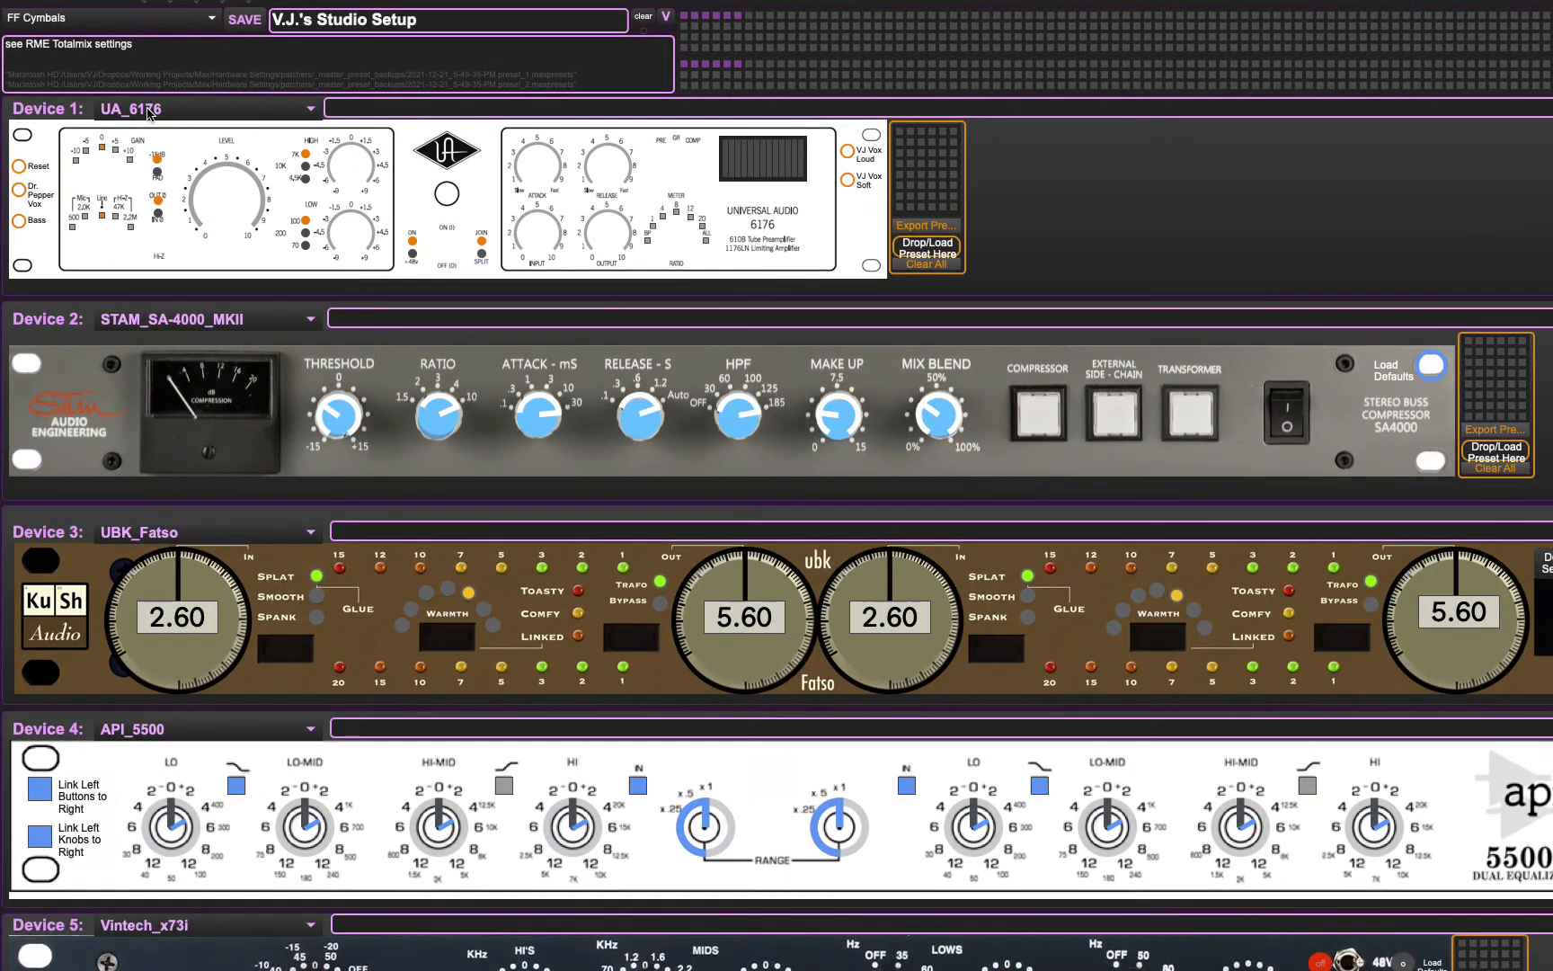
Step: View the hardware choices available for Device 1 and load the FF Drums preset
left_click(149, 109)
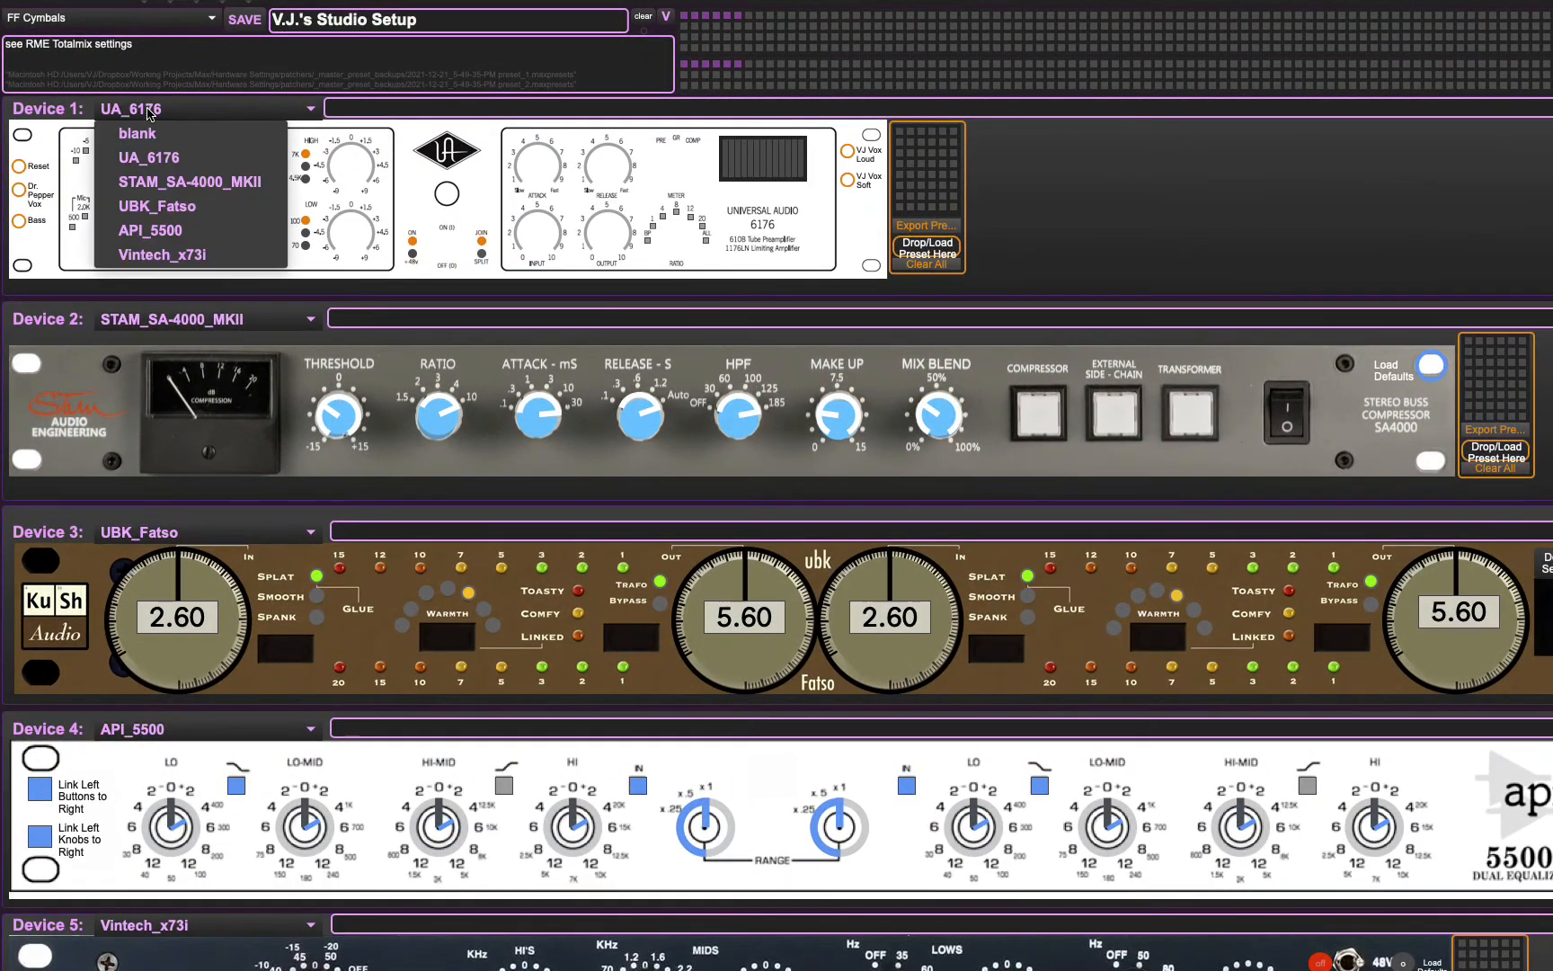
left_click(108, 17)
left_click(109, 19)
left_click(102, 38)
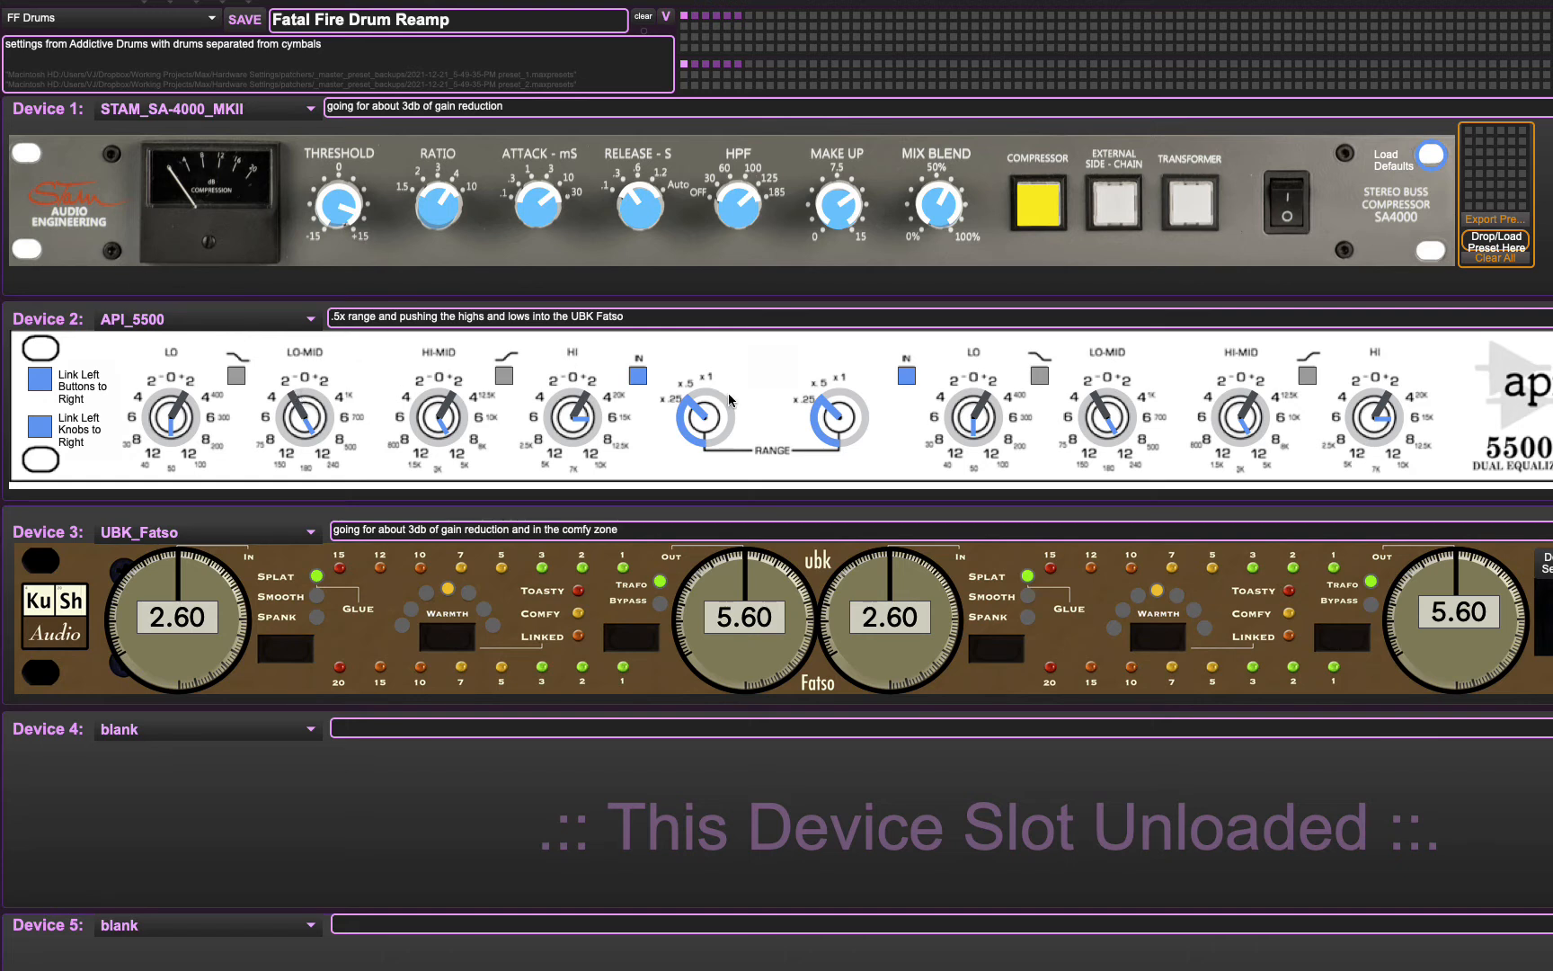
Step: Try the virtual controls by toggling the API_5500's low-band shelf and changing the UBK_Fatso's compression mode and warmth
mouse_move(698, 409)
left_mouse_down()
mouse_move(690, 393)
mouse_move(673, 422)
left_mouse_up()
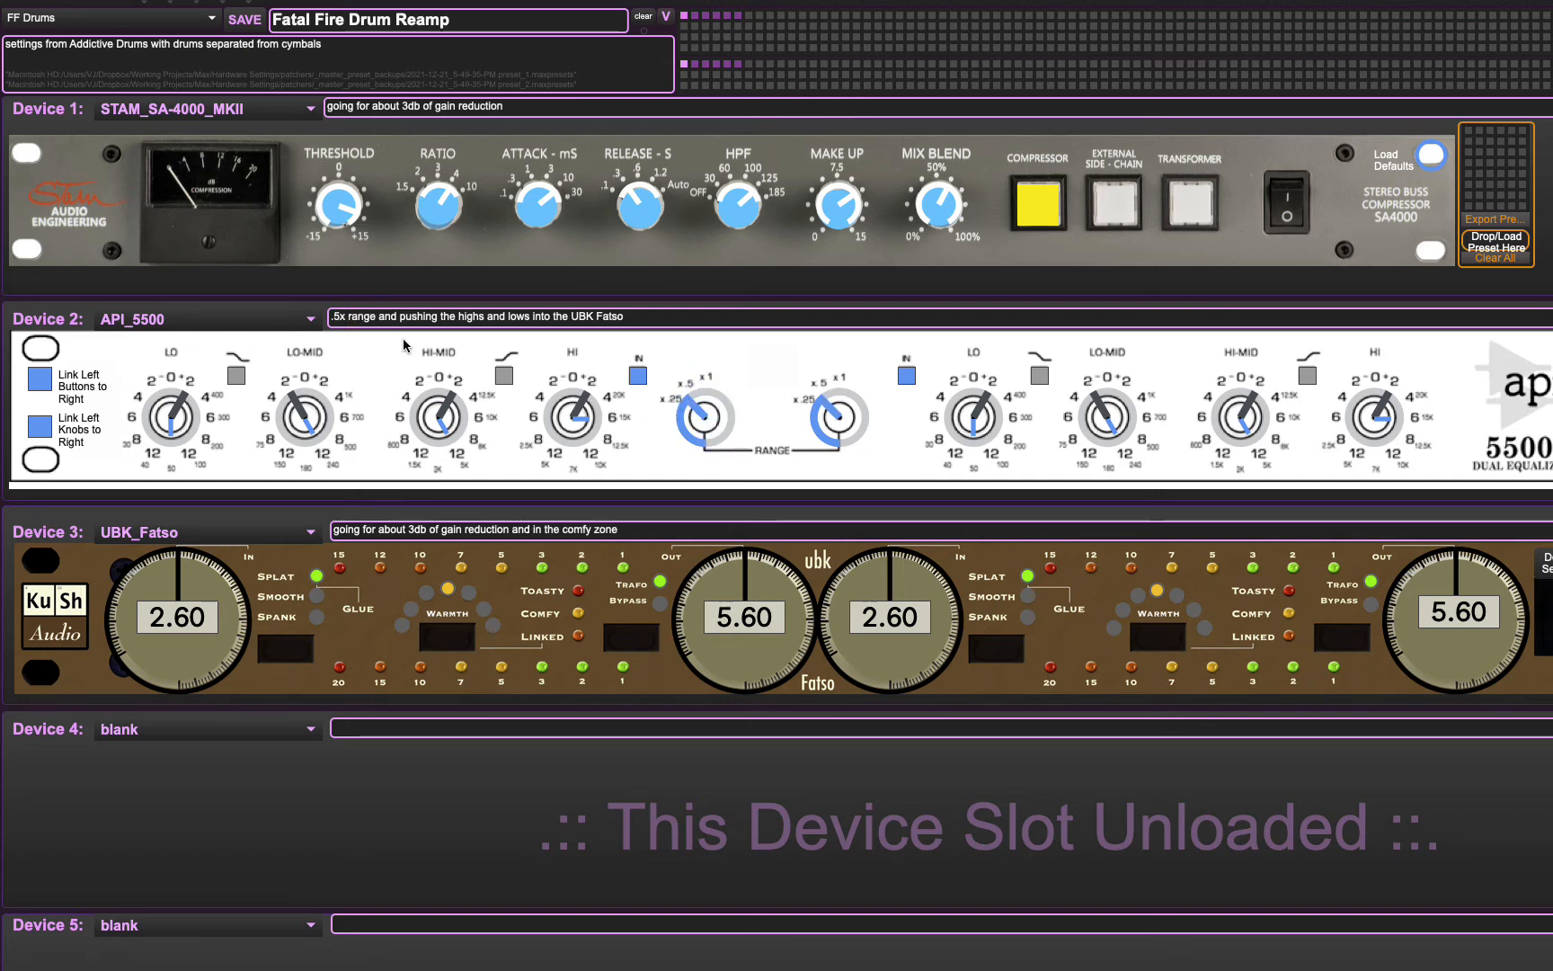
mouse_move(199, 389)
left_mouse_down()
mouse_move(199, 431)
mouse_move(200, 387)
left_mouse_up()
left_click(237, 376)
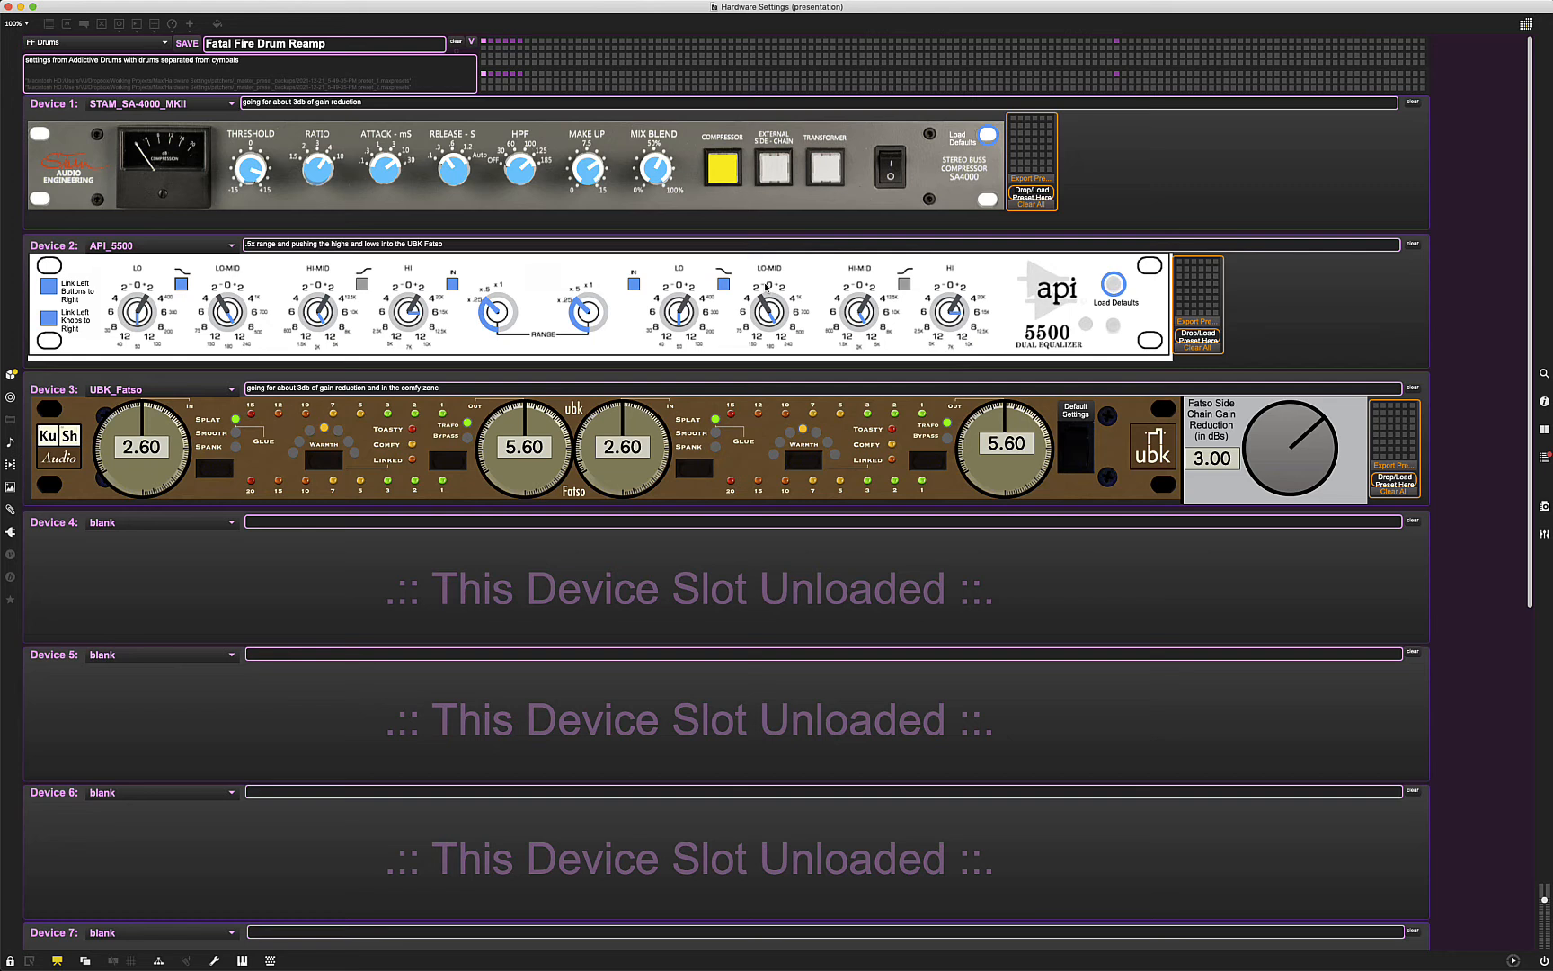
left_click(221, 468)
left_click(327, 467)
Step: Load the FF Bass preset, nudge the Vintech_x73i's gain, and add the STAM_SA-4000_MKII as Device 4
left_click(94, 43)
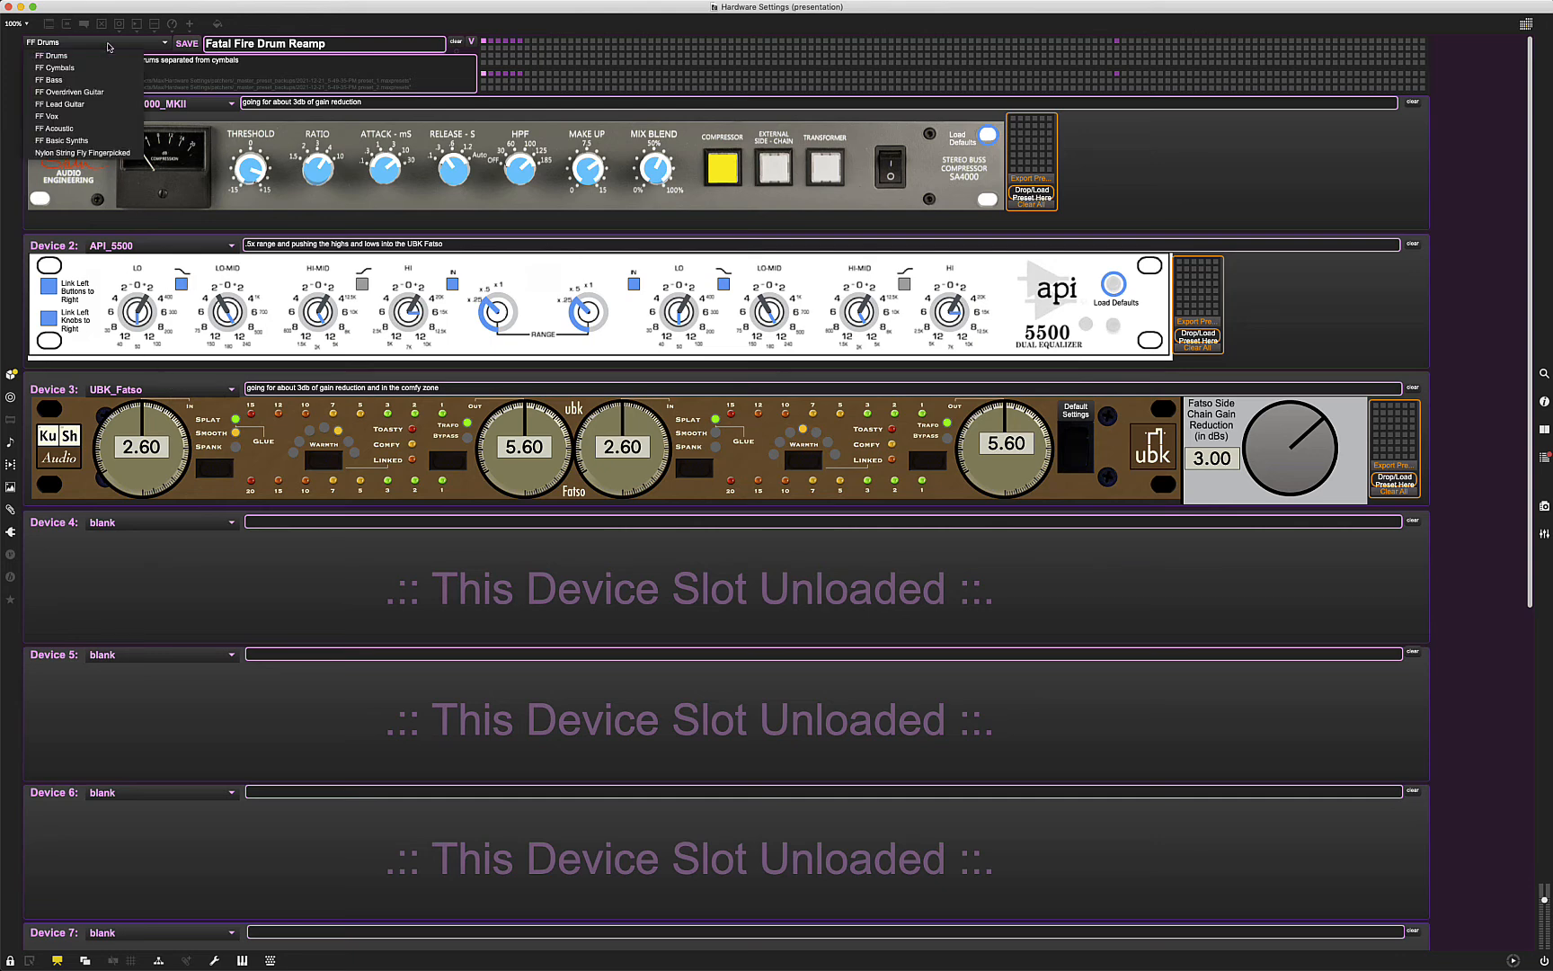
left_click(78, 81)
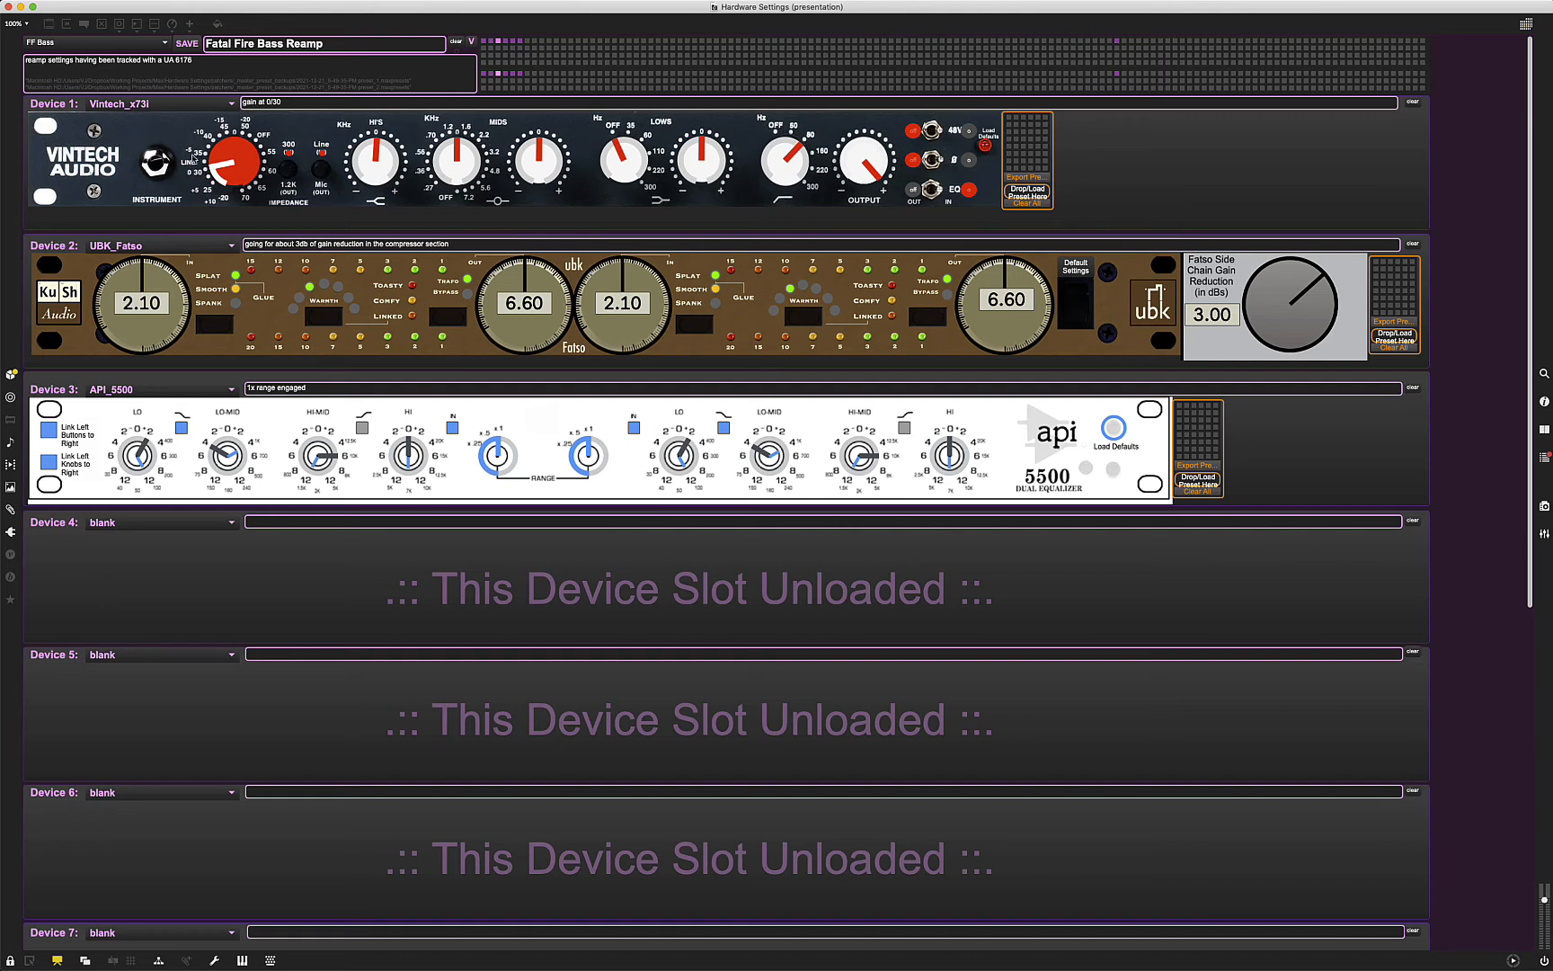
mouse_move(219, 171)
left_mouse_down()
mouse_move(219, 154)
mouse_move(210, 189)
left_mouse_up()
left_click(143, 246)
left_click(105, 306)
left_click(153, 523)
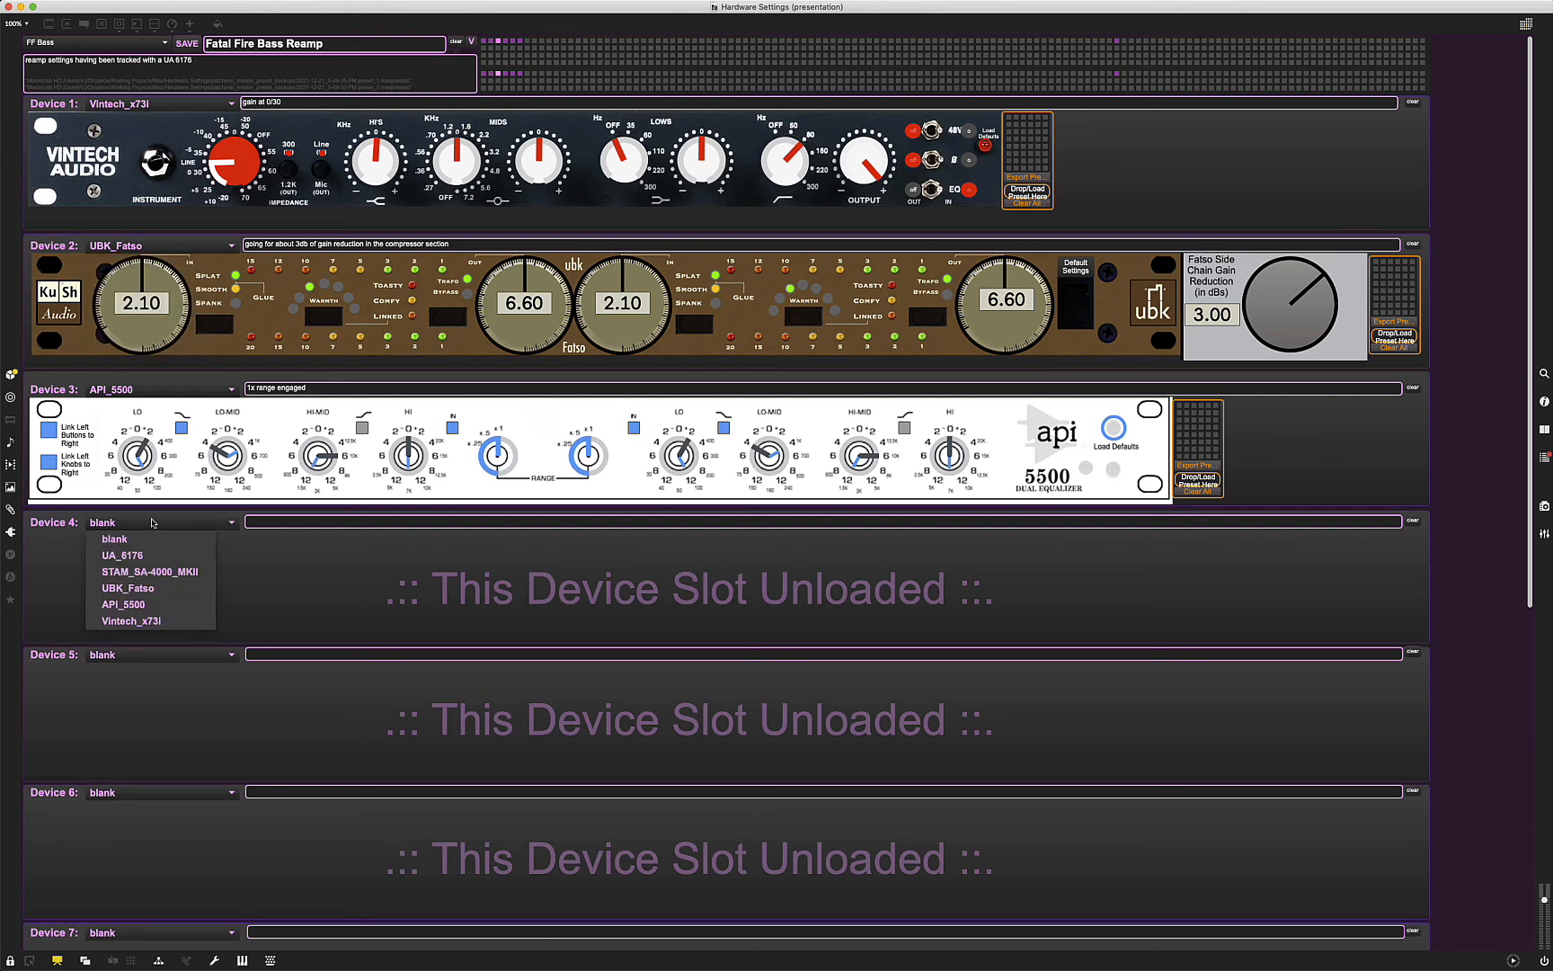
left_click(135, 572)
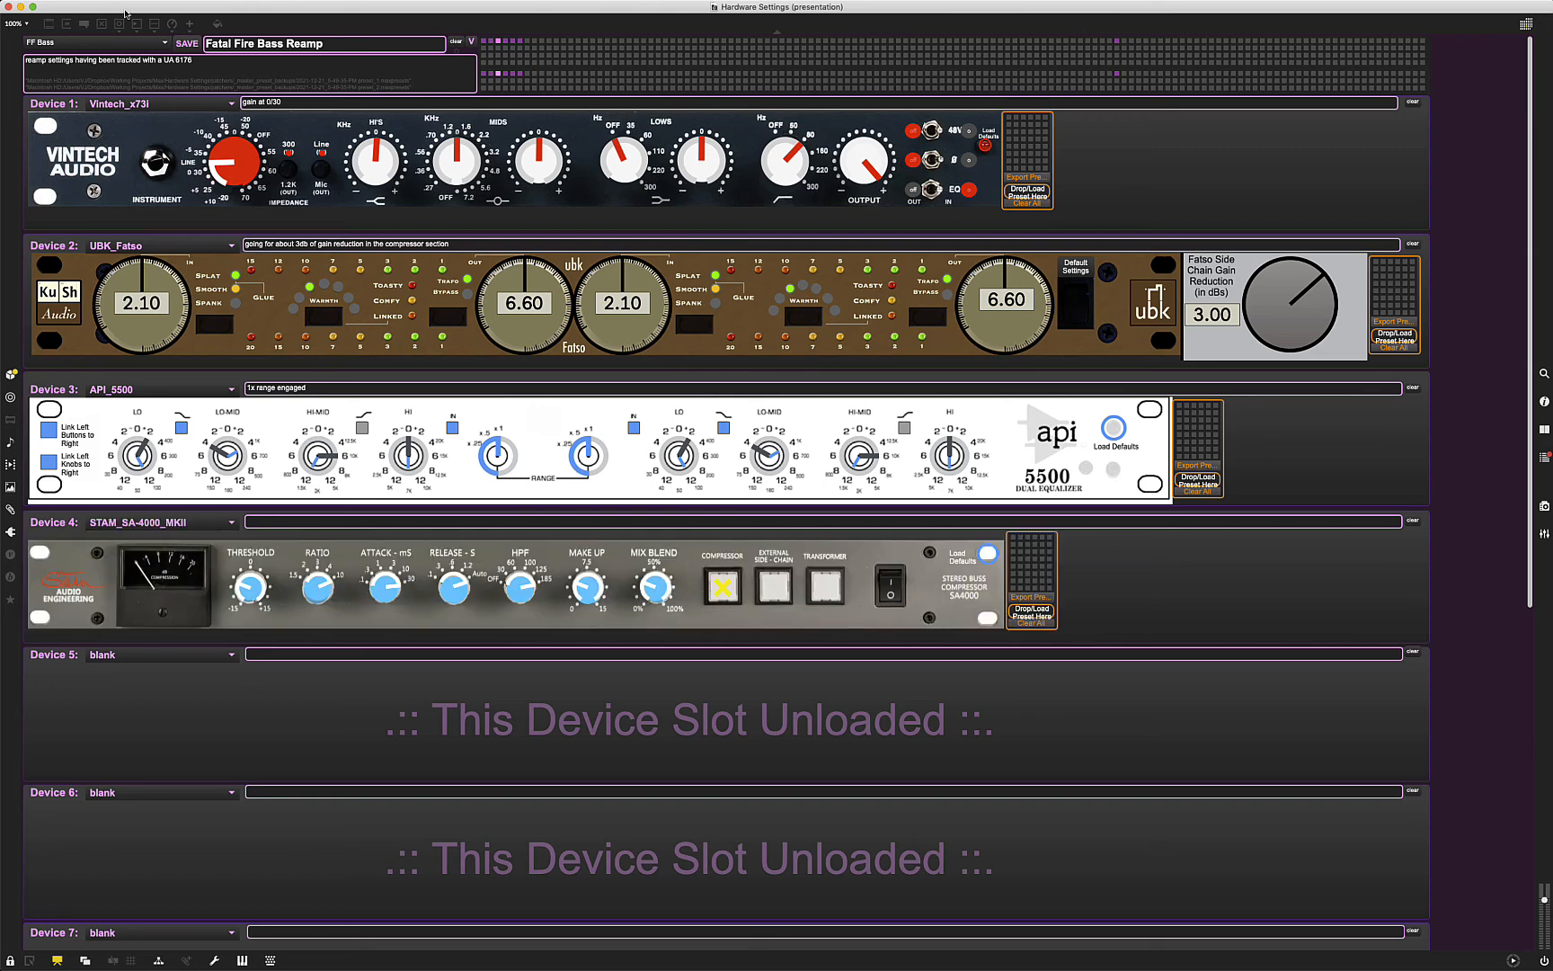
Step: Recall the FF Lead Guitar preset followed by the FF Overdriven Guitar preset
left_click(114, 45)
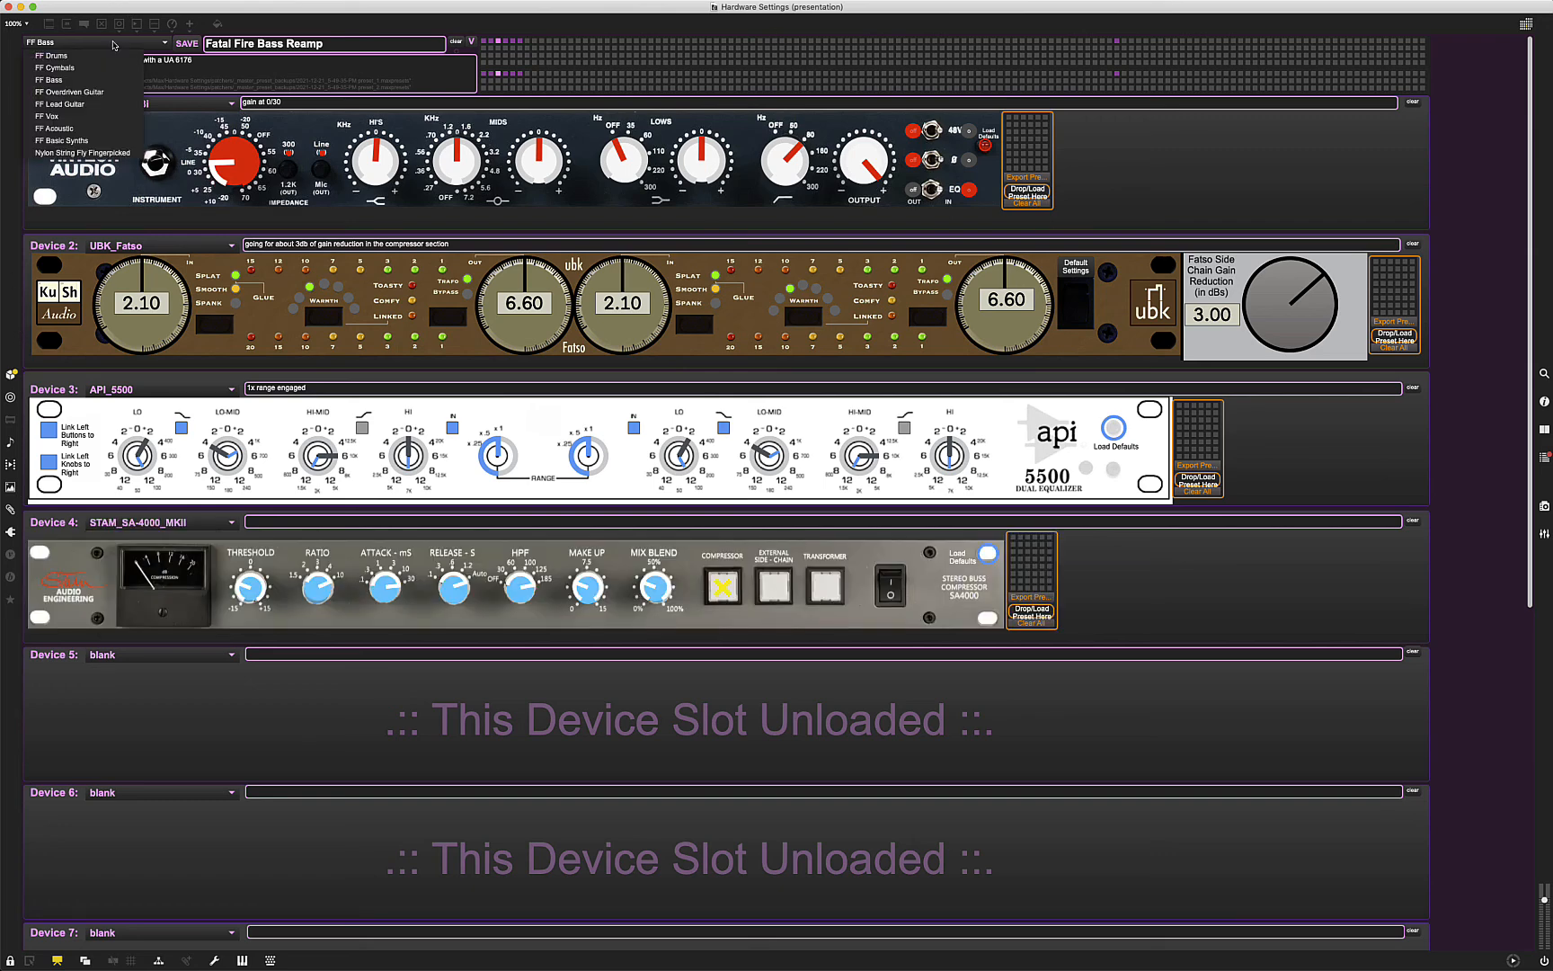
left_click(90, 106)
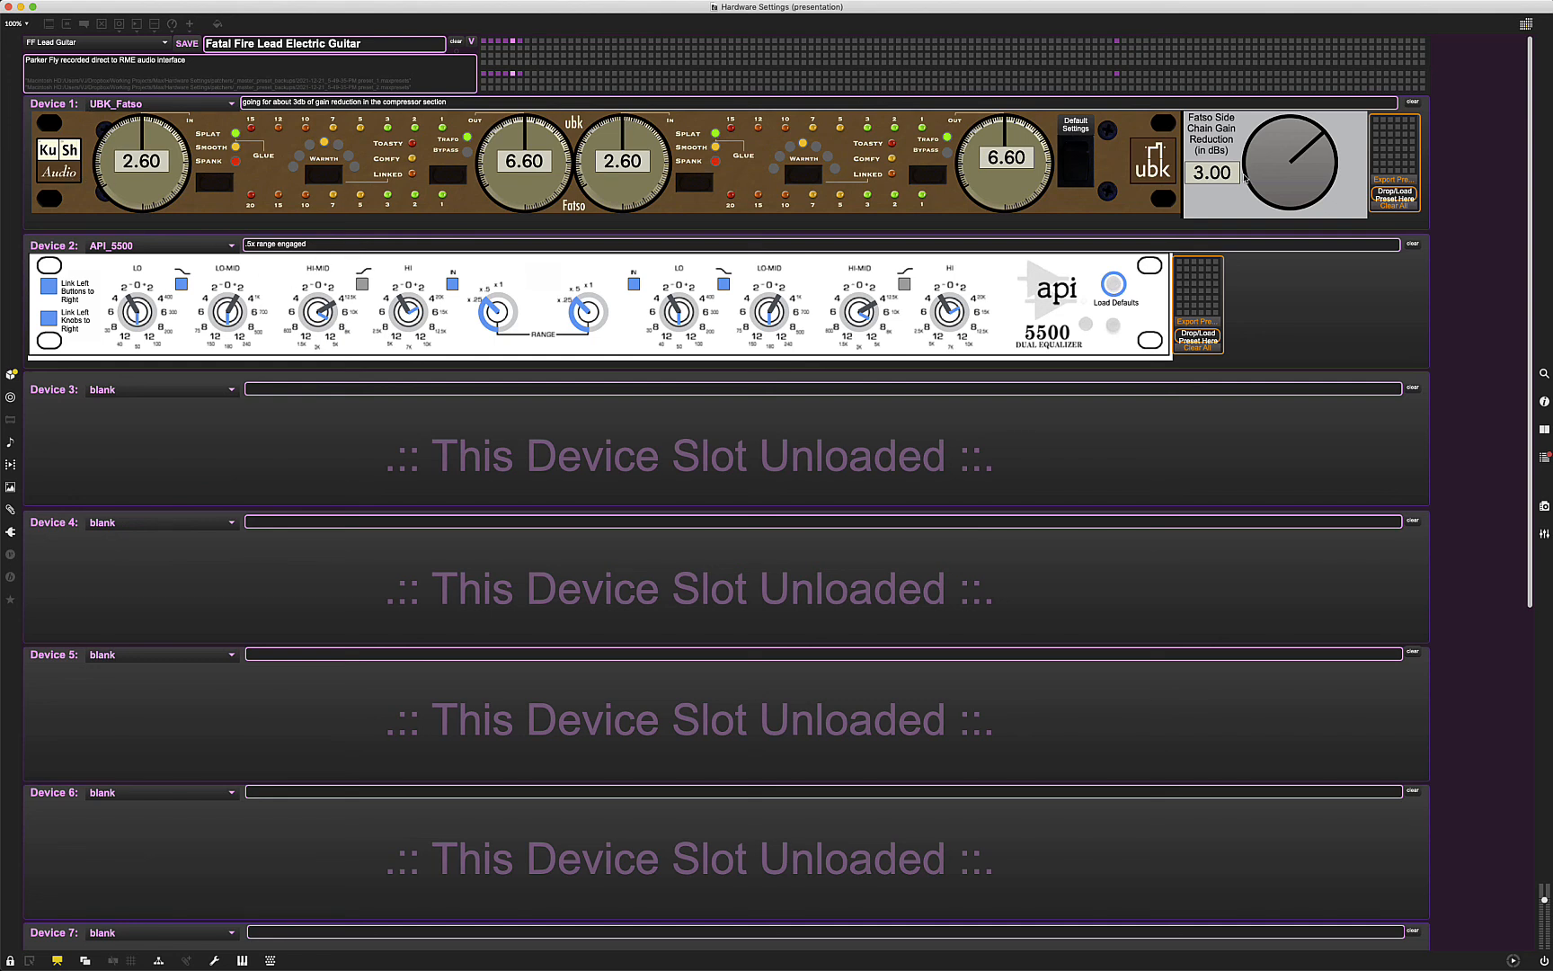
left_click(89, 47)
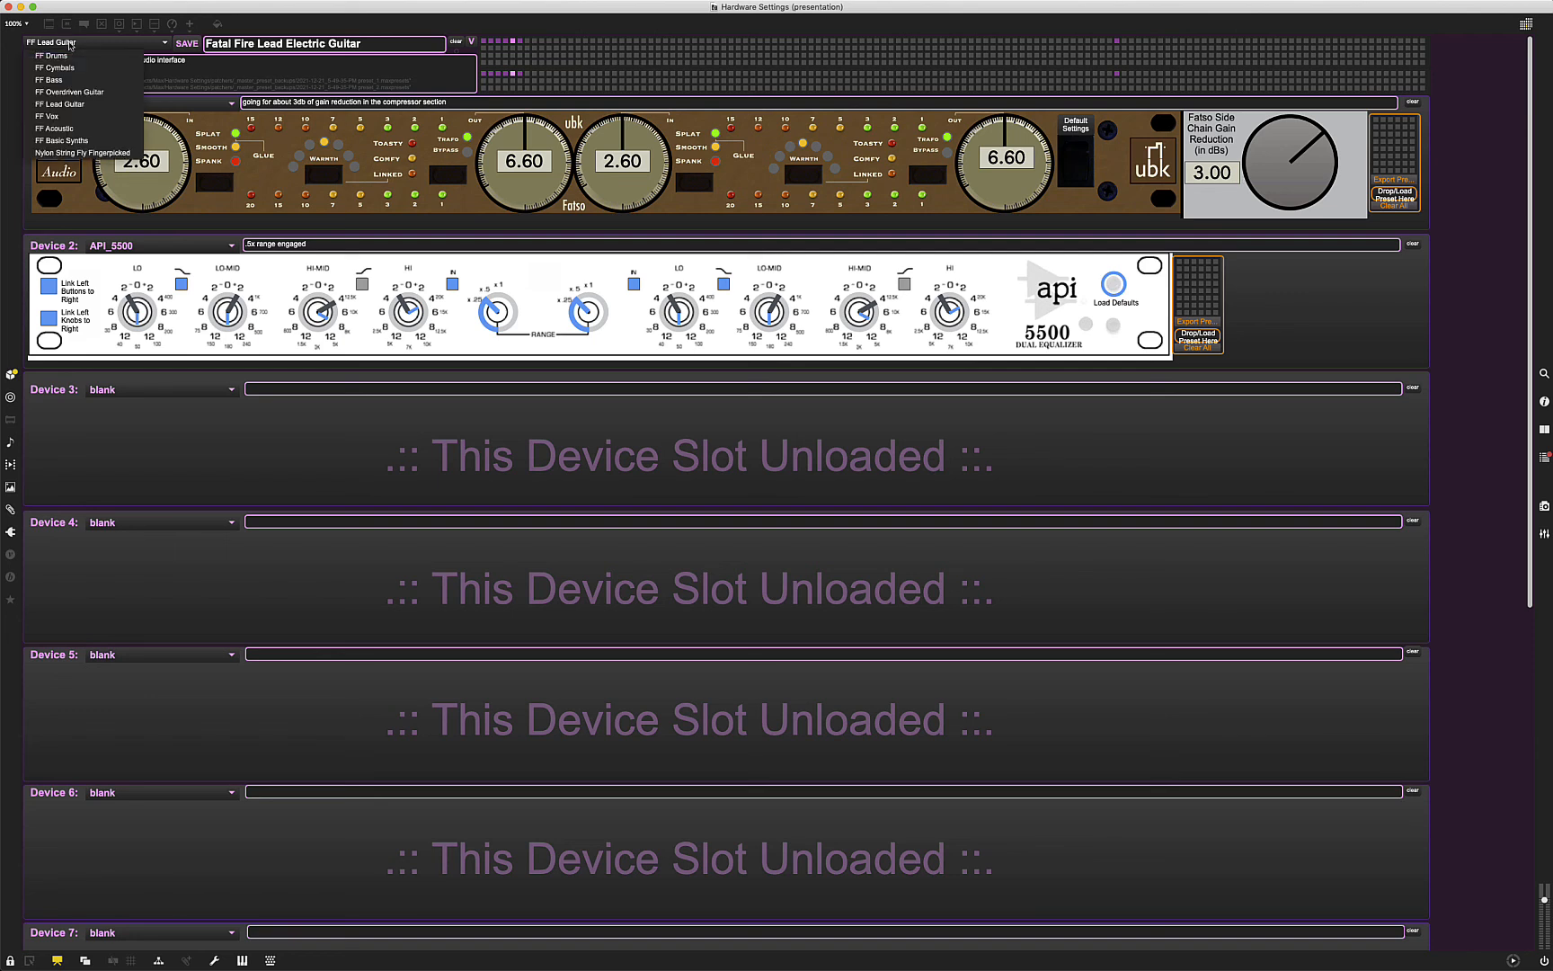
left_click(78, 91)
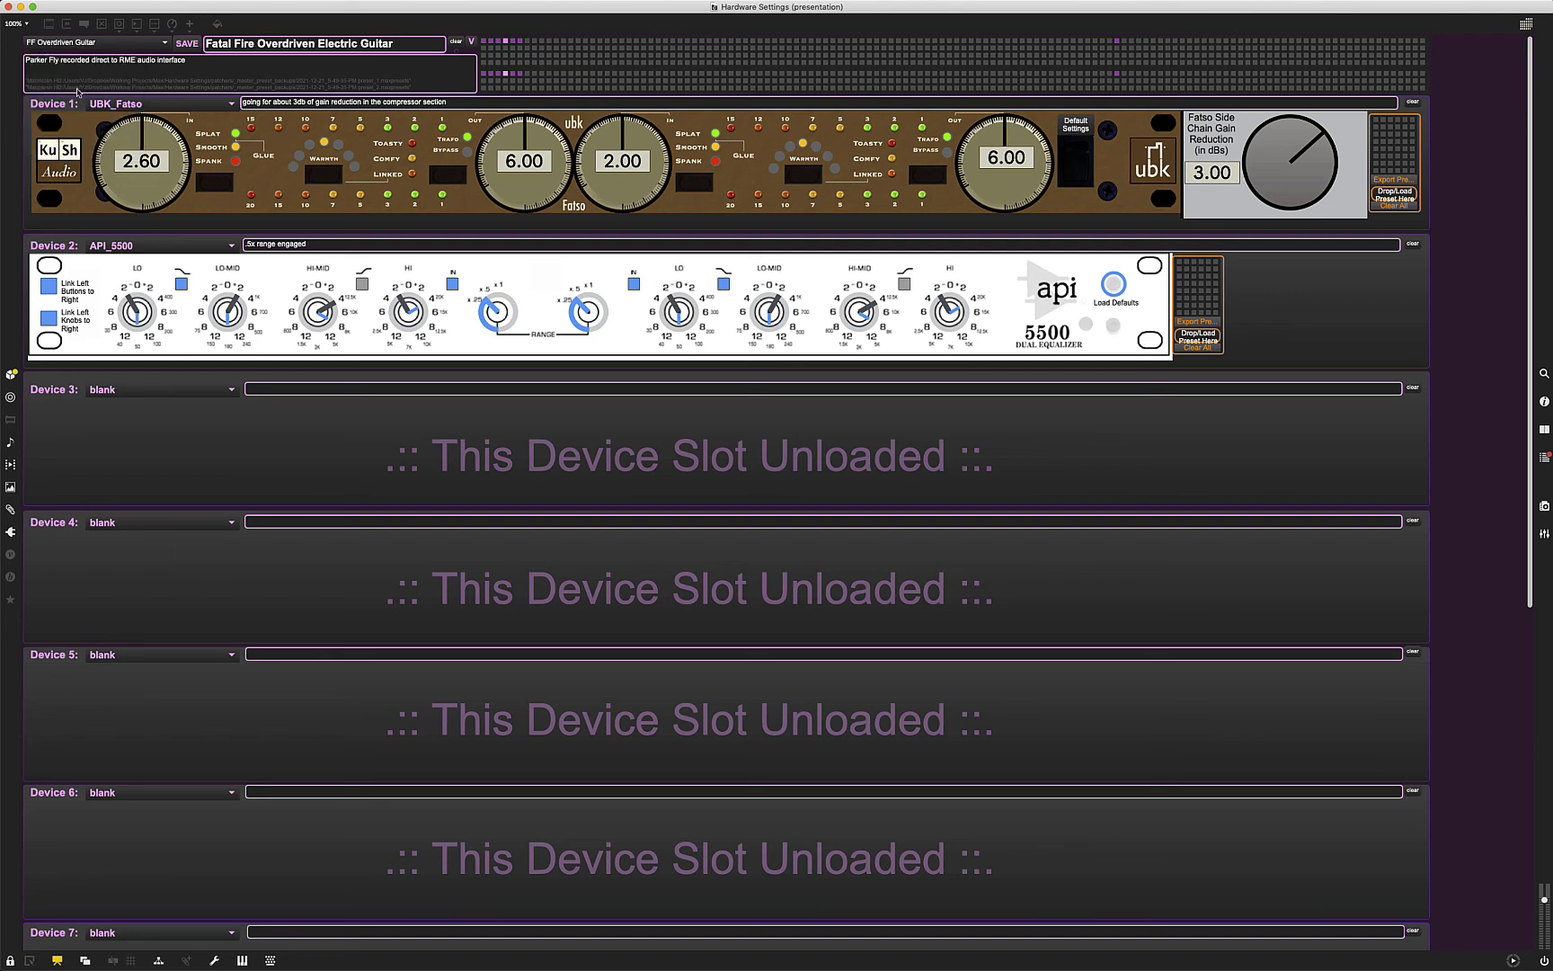